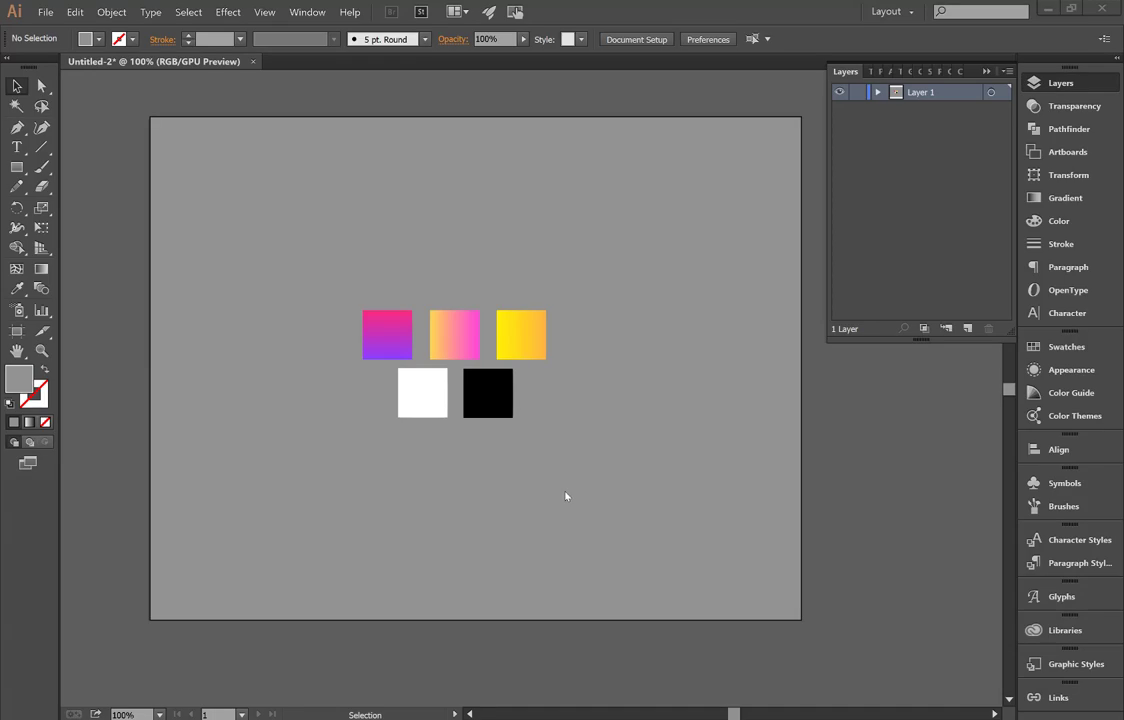
# Create a new A4 portrait document (Untitled-3) with RGB colour mode
pyautogui.click(40, 13)
pyautogui.click(55, 28)
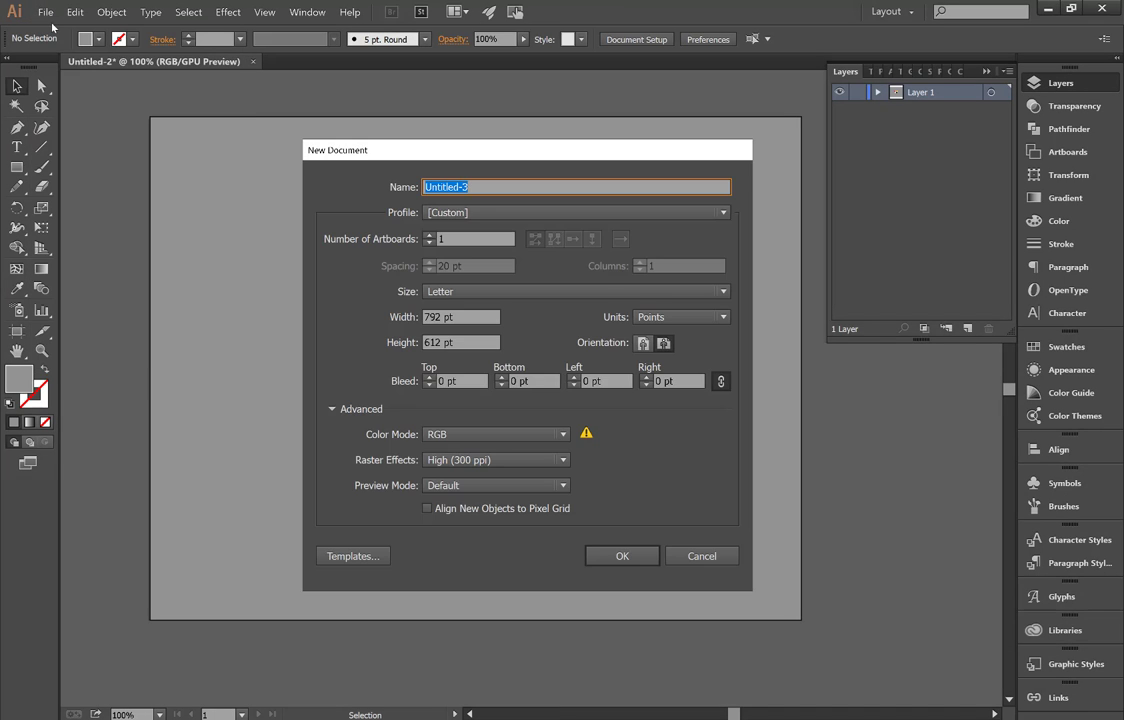
pyautogui.click(494, 294)
pyautogui.click(485, 388)
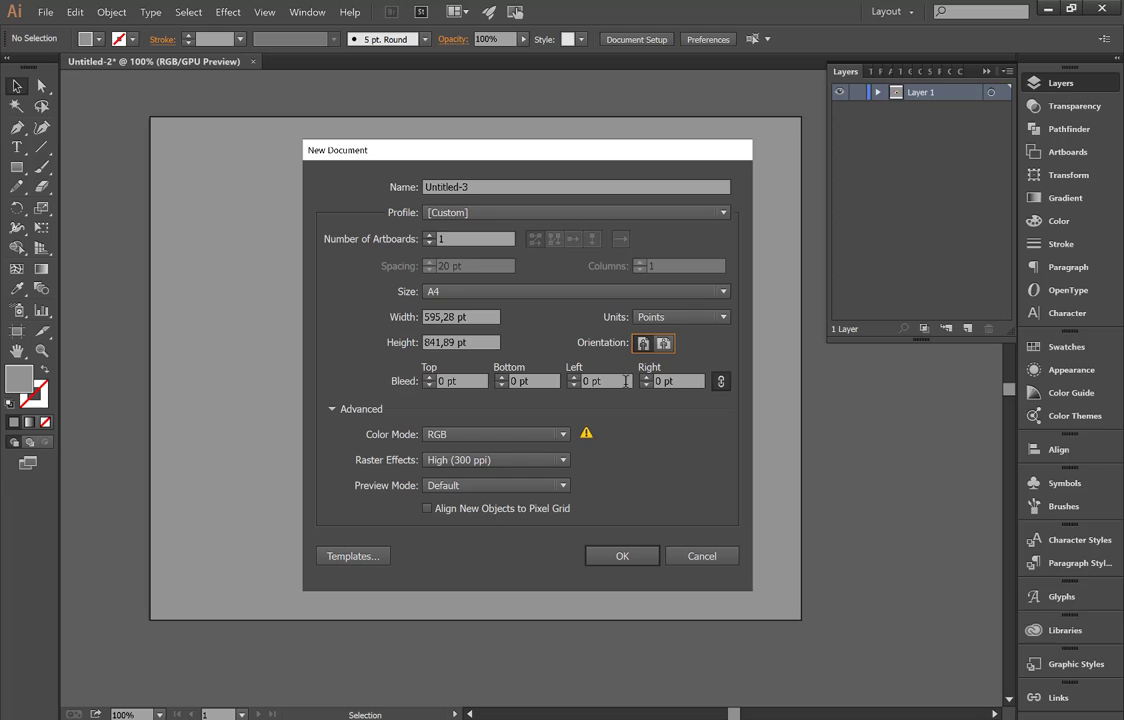
pyautogui.click(565, 436)
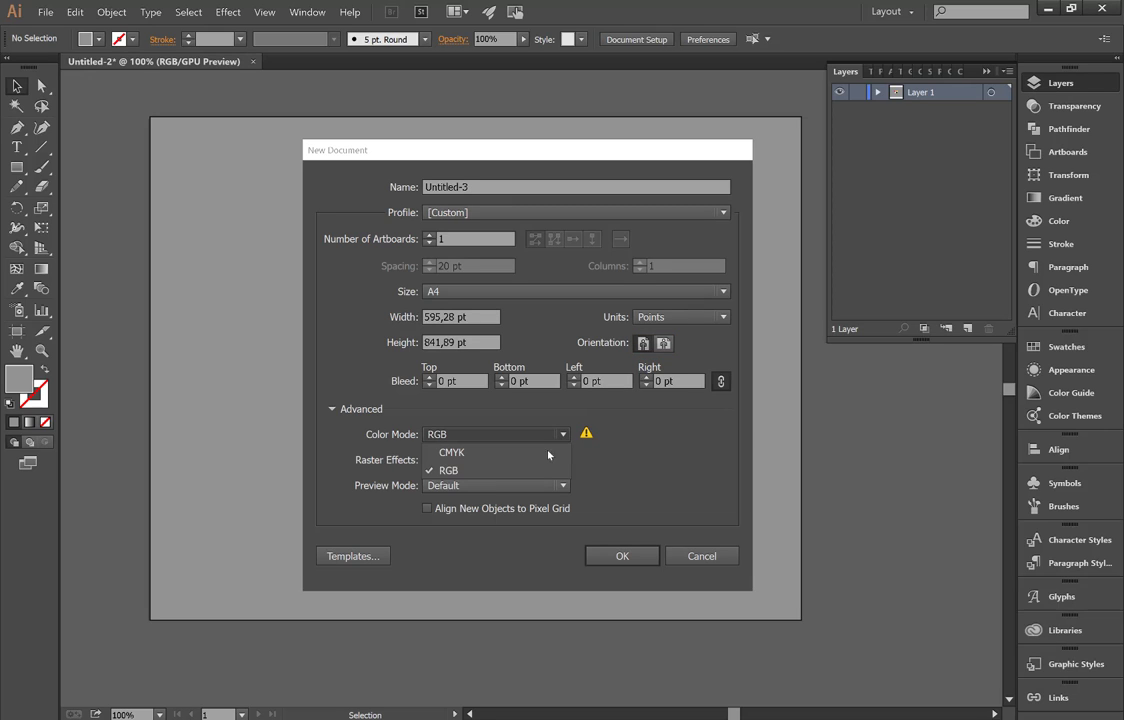
pyautogui.click(499, 470)
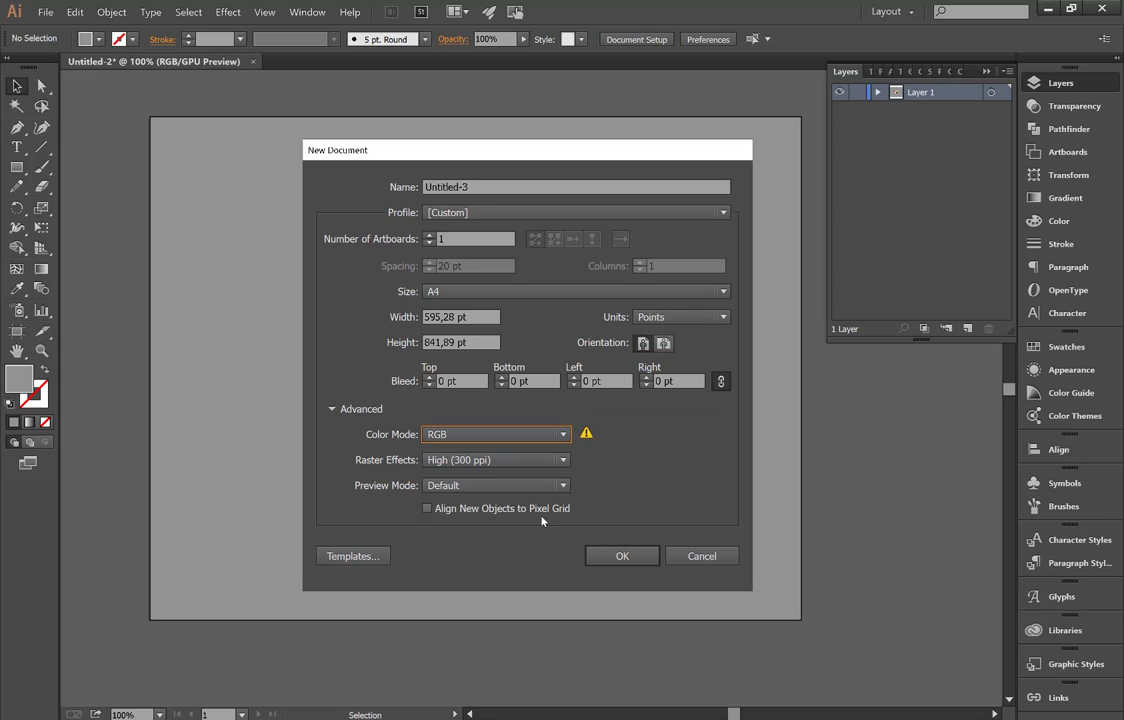
pyautogui.click(617, 558)
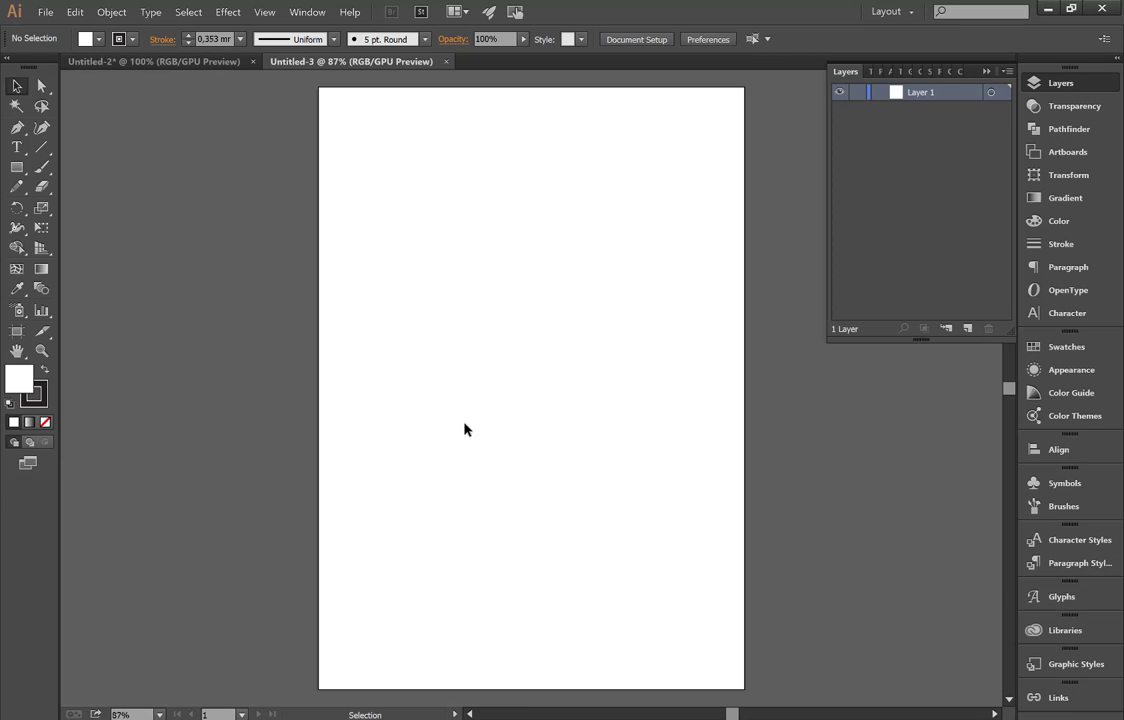
# Copy the five swatch squares (three gradients, white, black) from Untitled-2 beside the Untitled-3 artboard
pyautogui.click(190, 62)
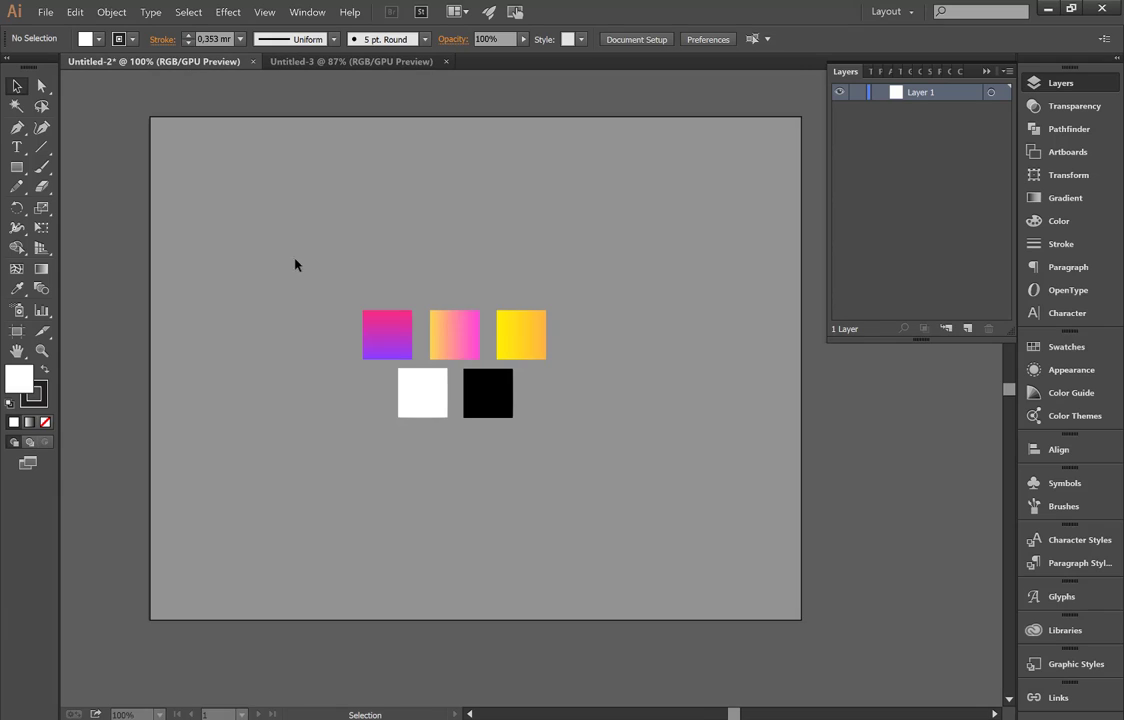
pyautogui.moveTo(573, 493)
pyautogui.mouseDown()
pyautogui.moveTo(516, 441)
pyautogui.moveTo(403, 67)
pyautogui.moveTo(308, 192)
pyautogui.mouseUp()
pyautogui.moveTo(211, 352); pyautogui.dragTo(215, 355)
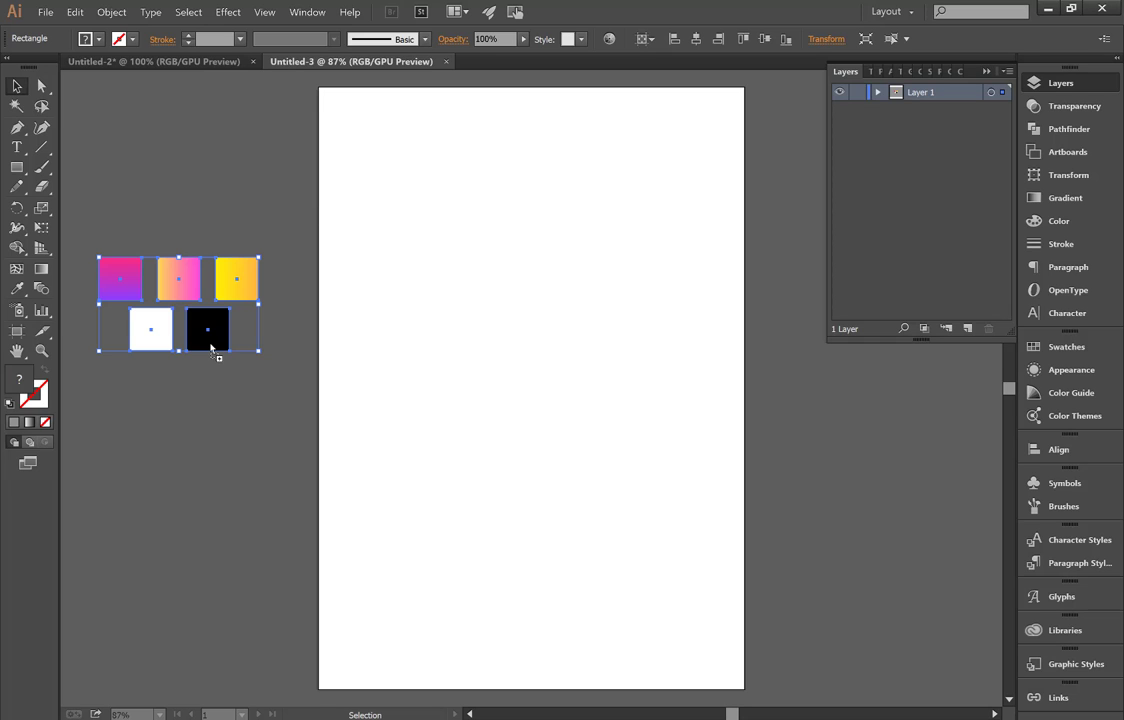
pyautogui.click(225, 365)
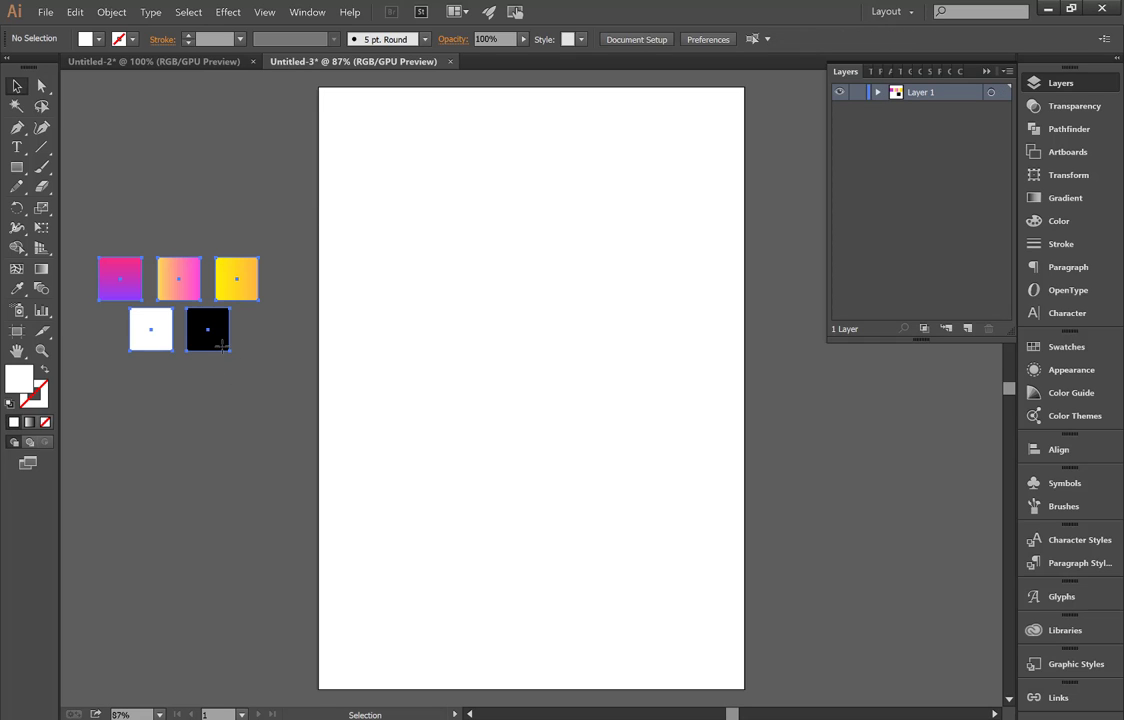
pyautogui.hotkey('ctrl', 'a')
pyautogui.press('a')
pyautogui.click(222, 363)
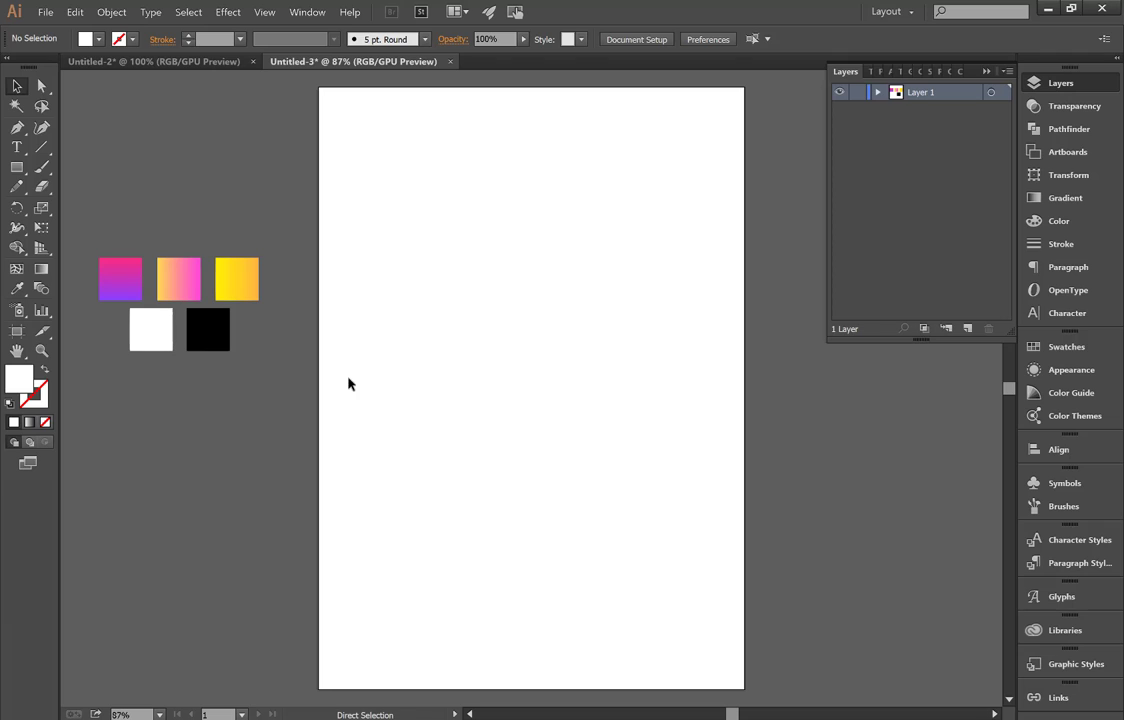
pyautogui.press('v')
pyautogui.click(11, 170)
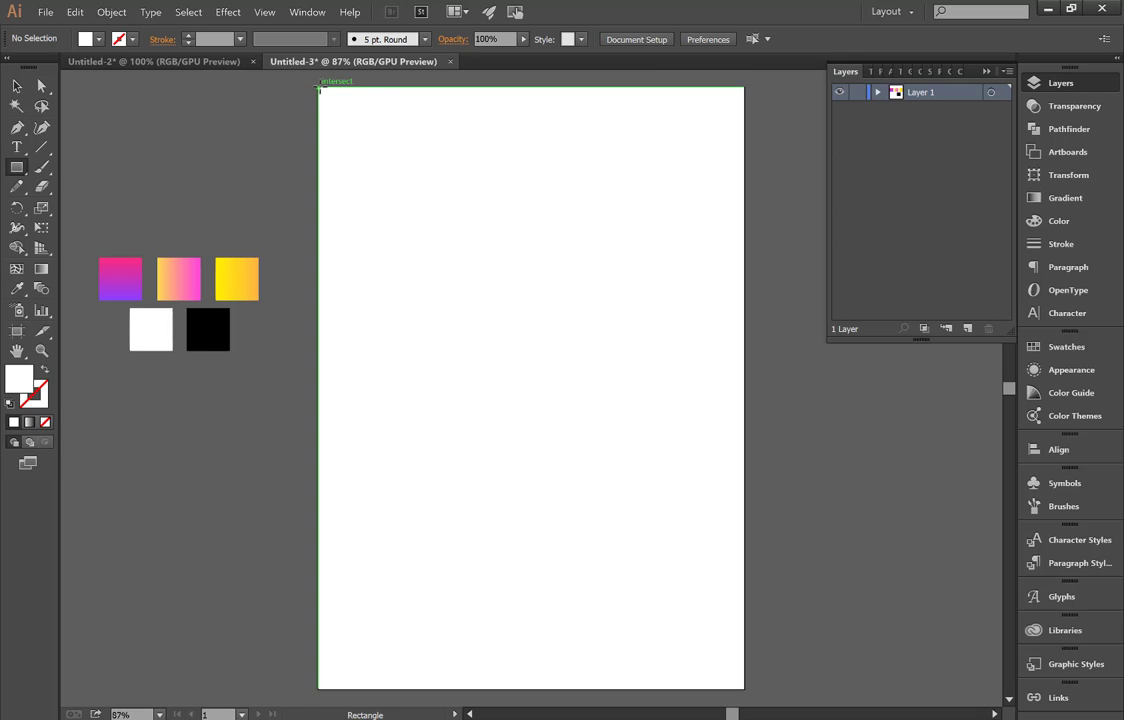
# Draw a page-sized rectangle and fill it with the yellow-orange gradient swatch
pyautogui.moveTo(318, 87); pyautogui.dragTo(743, 688)
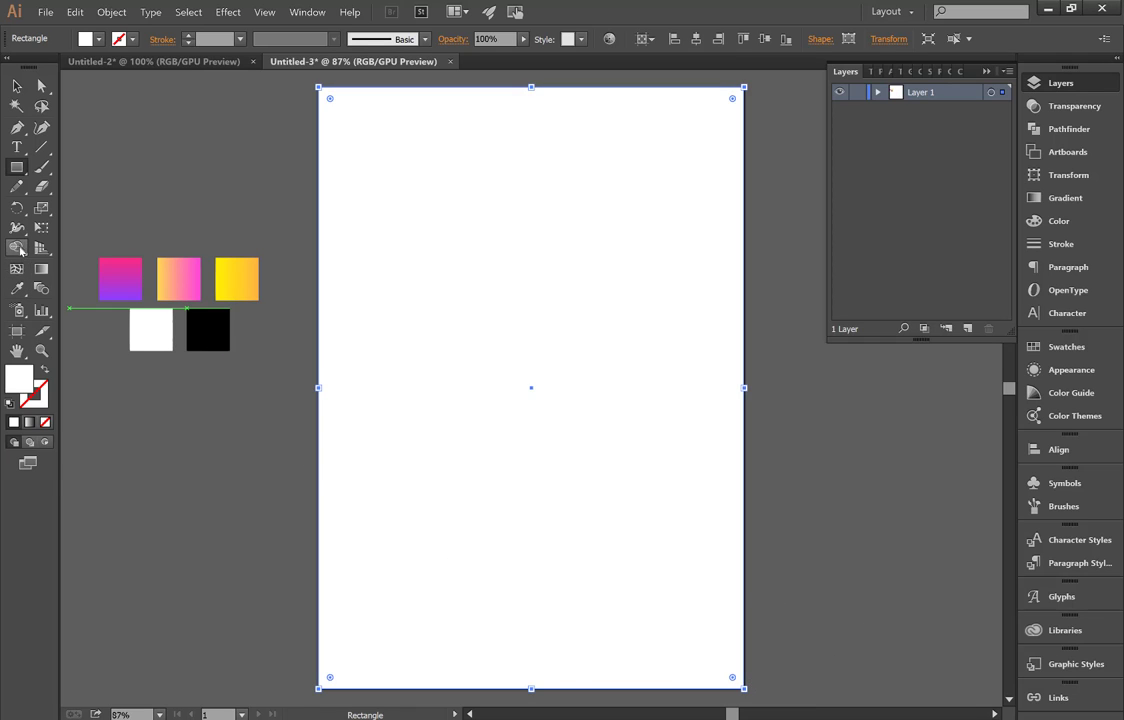
pyautogui.click(17, 288)
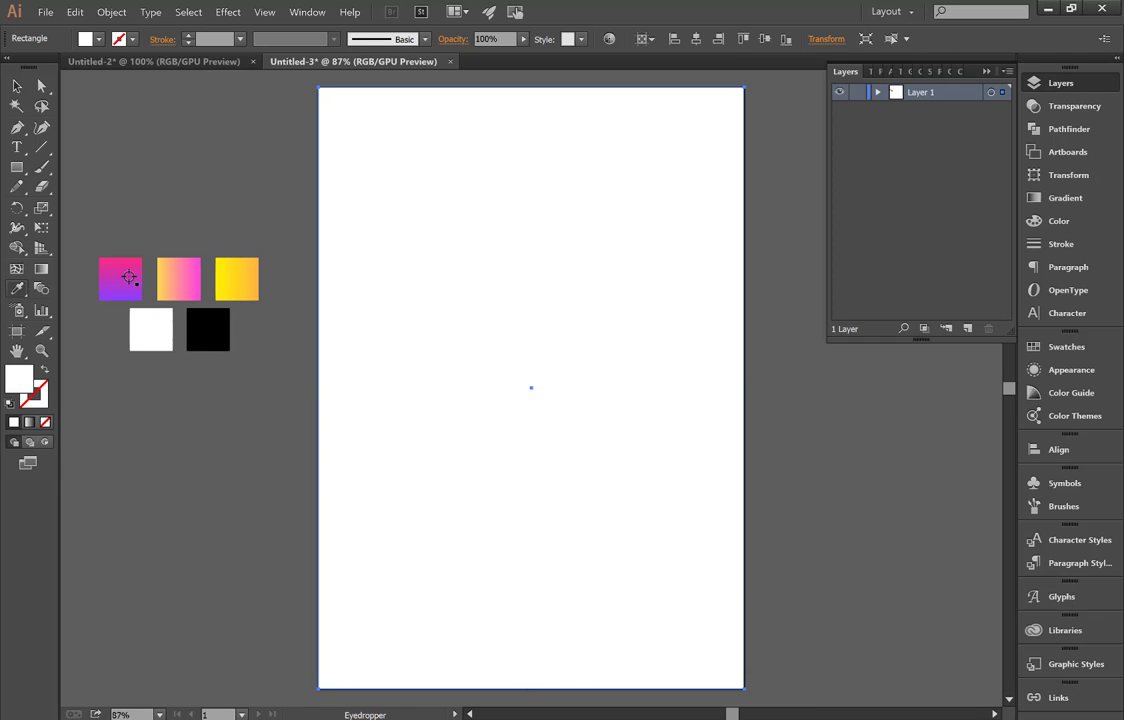
pyautogui.click(231, 278)
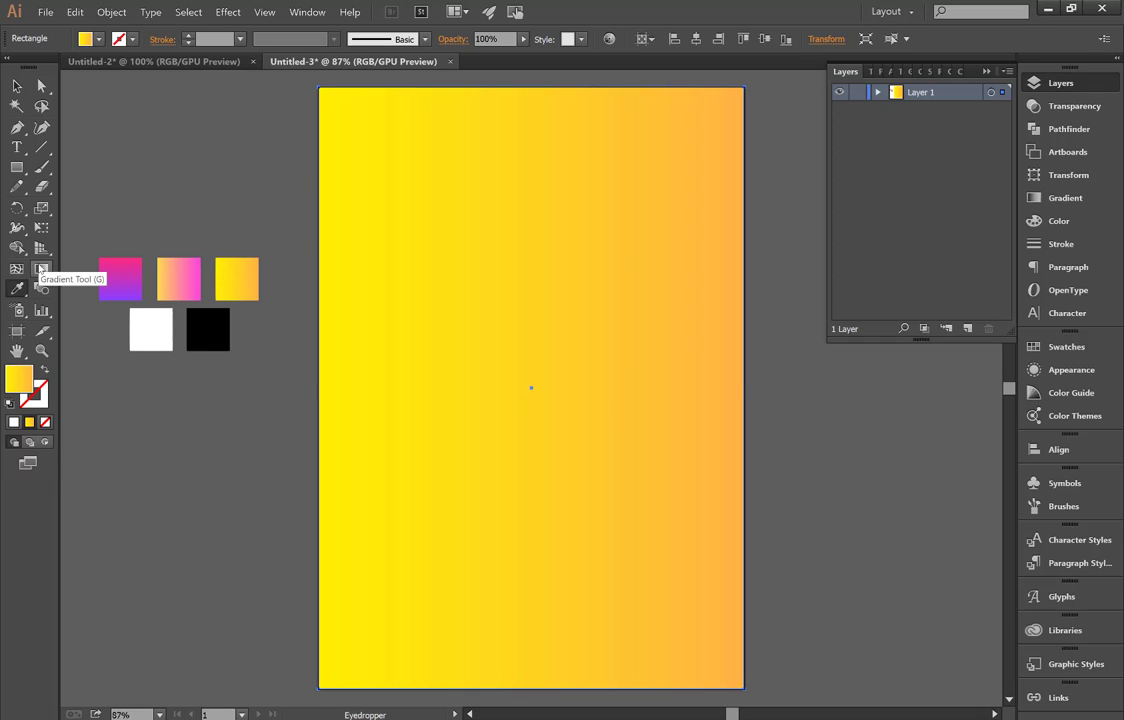
# Turn the gradient to run vertically, yellow at the top to orange at the bottom
pyautogui.click(40, 270)
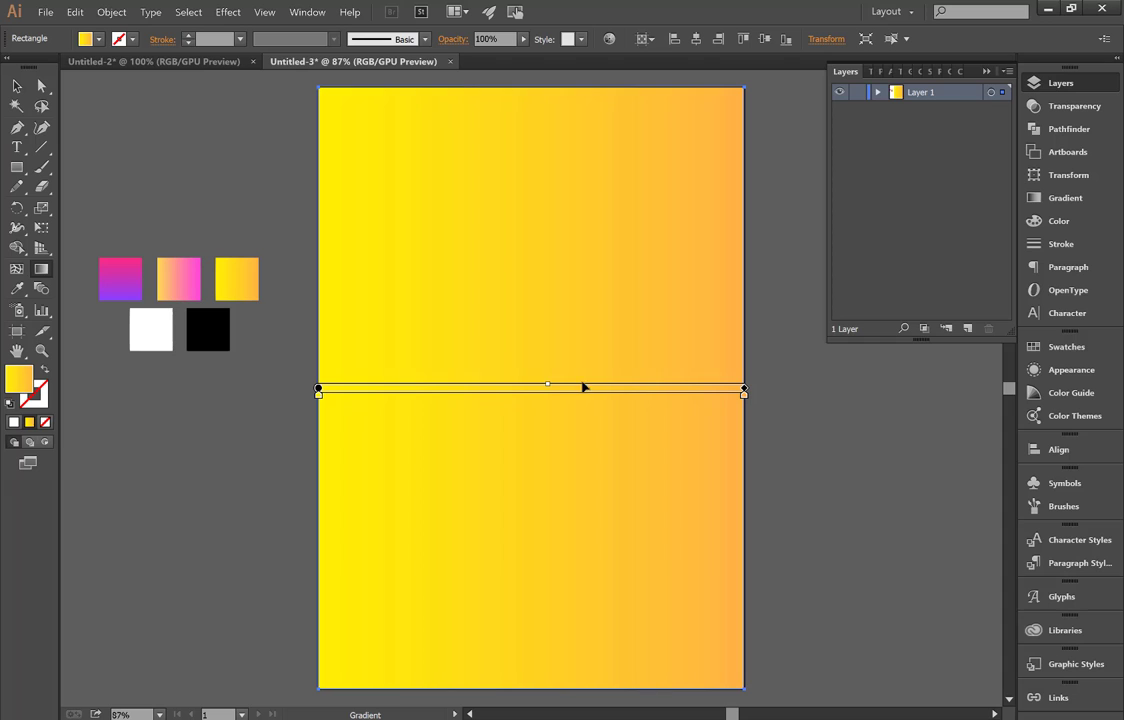
pyautogui.moveTo(752, 383); pyautogui.dragTo(444, 664)
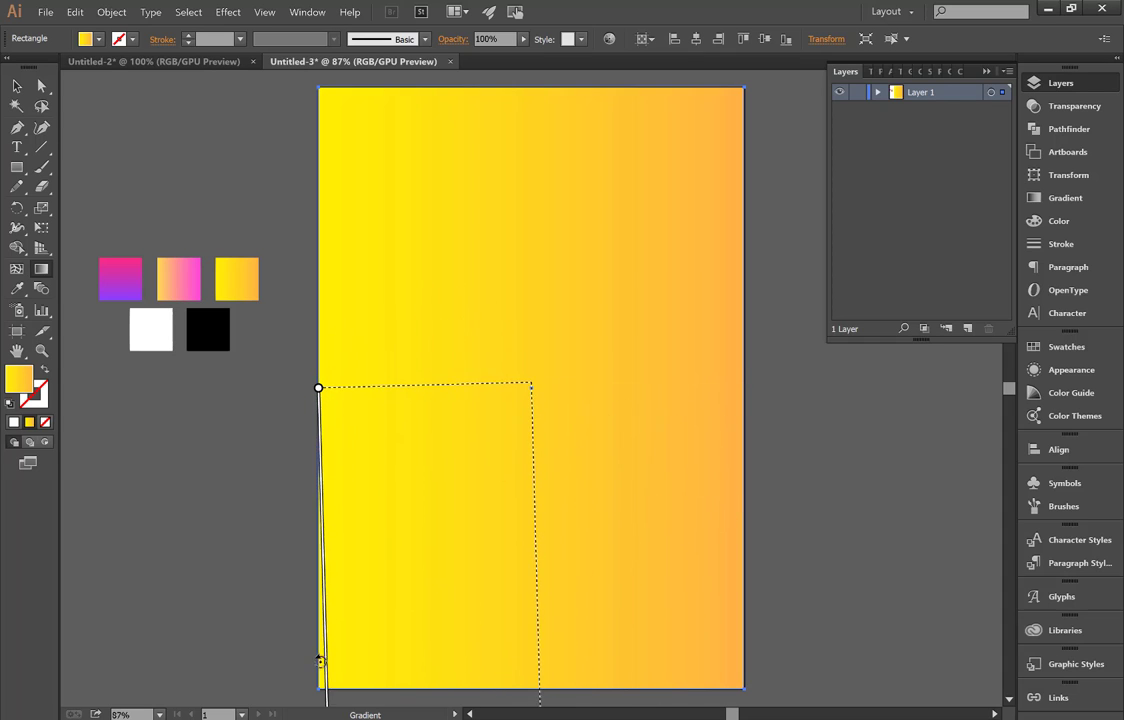
pyautogui.moveTo(444, 664); pyautogui.dragTo(315, 562)
pyautogui.moveTo(531, 512)
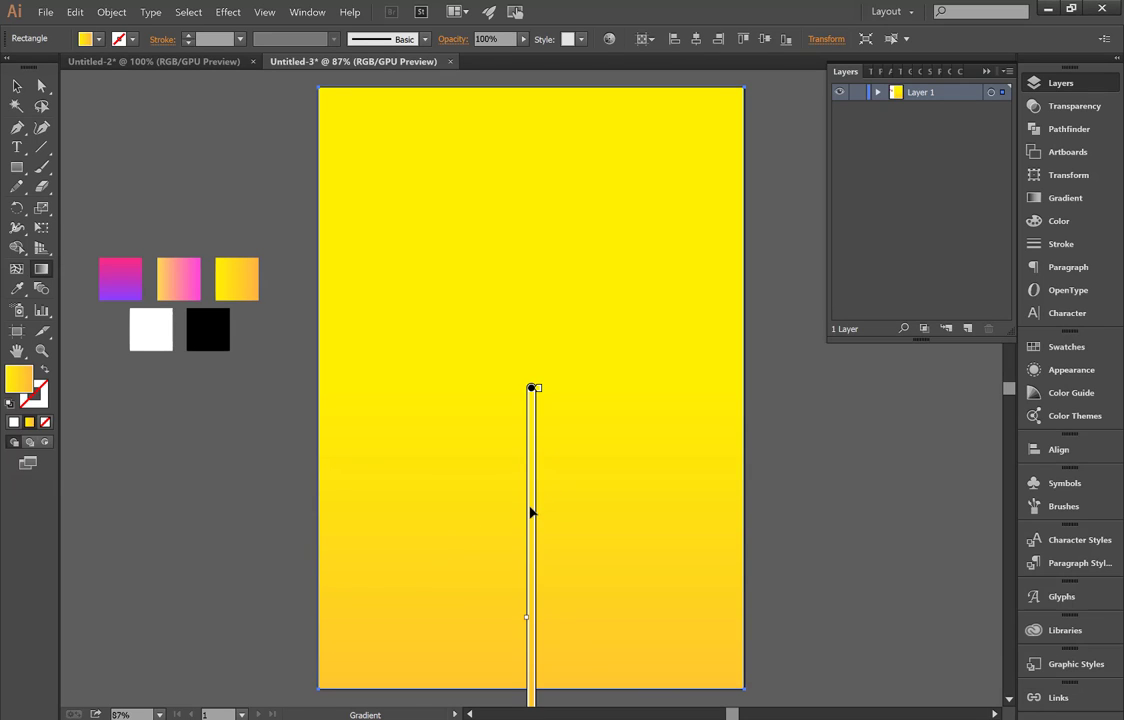
pyautogui.moveTo(531, 509); pyautogui.dragTo(532, 297)
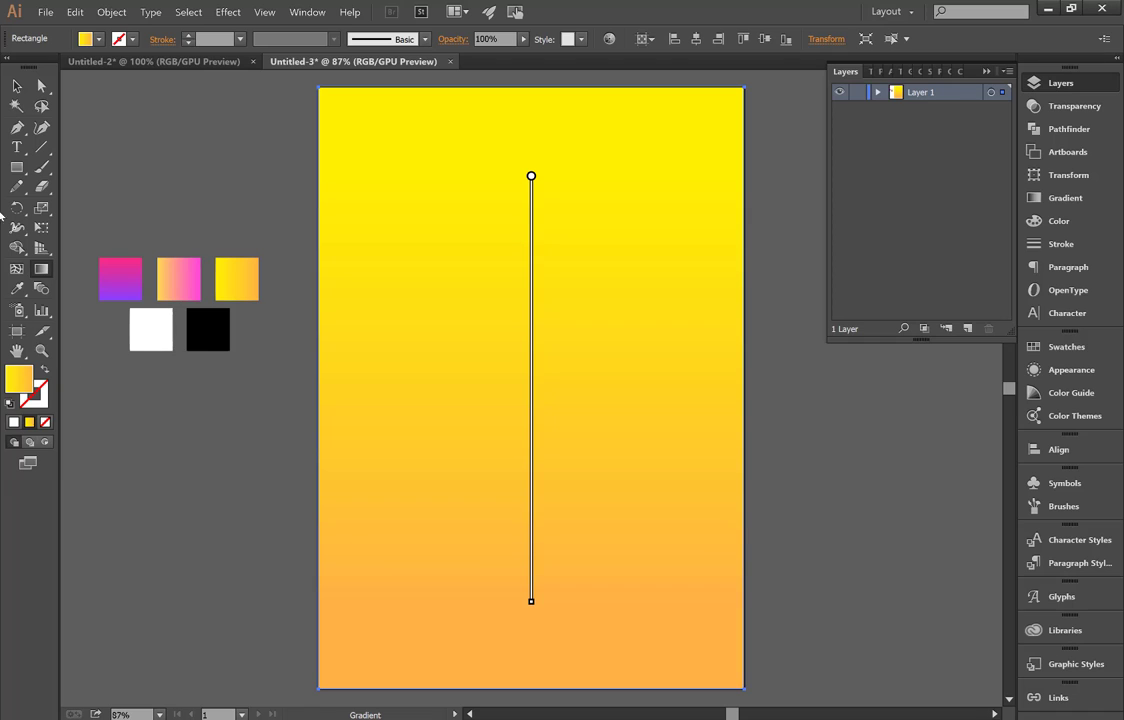
pyautogui.click(17, 86)
pyautogui.click(155, 165)
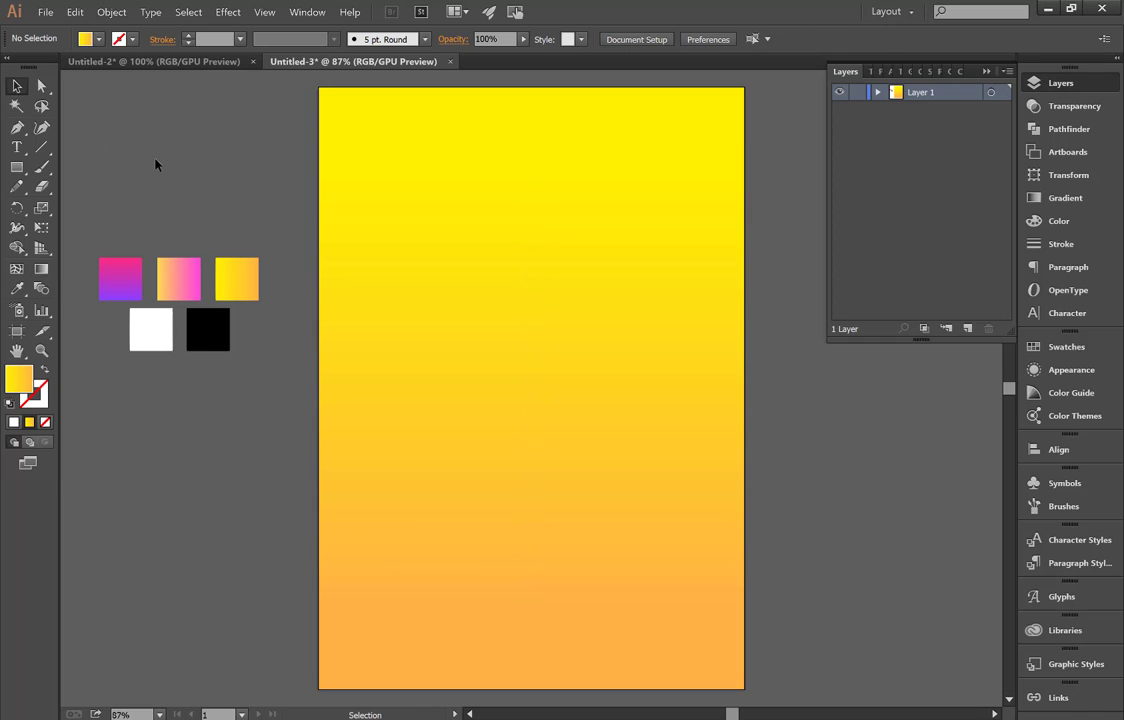
# Lock the gradient background rectangle in the Layers panel
pyautogui.click(560, 130)
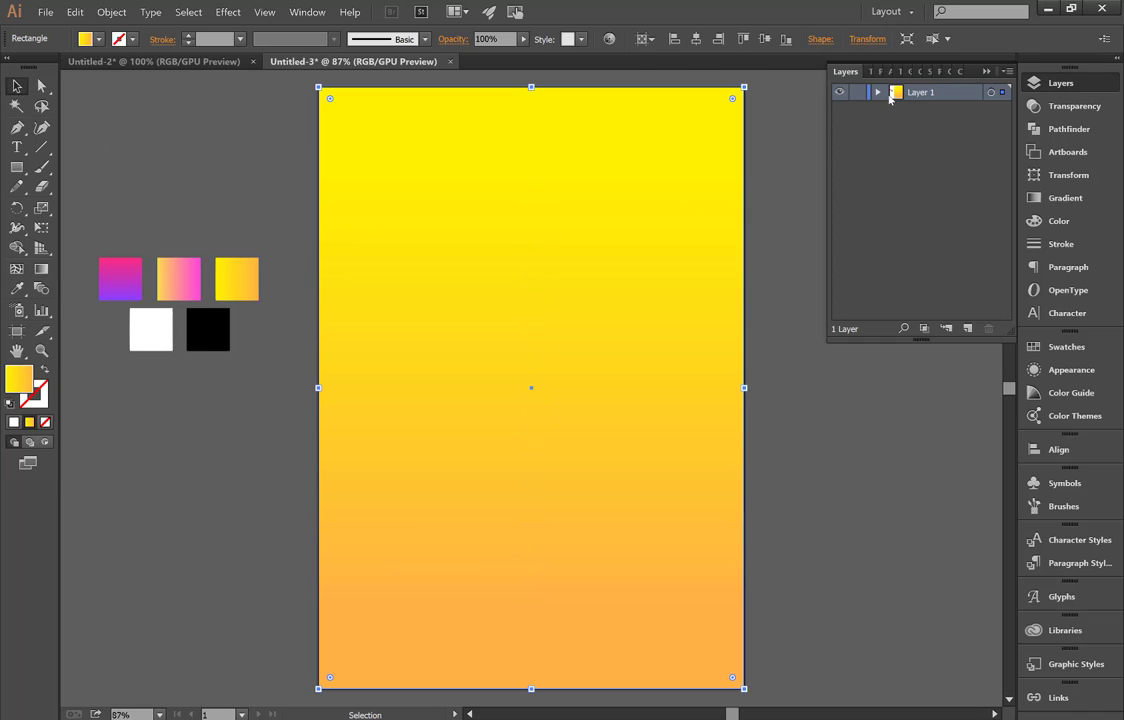
pyautogui.click(878, 92)
pyautogui.click(857, 109)
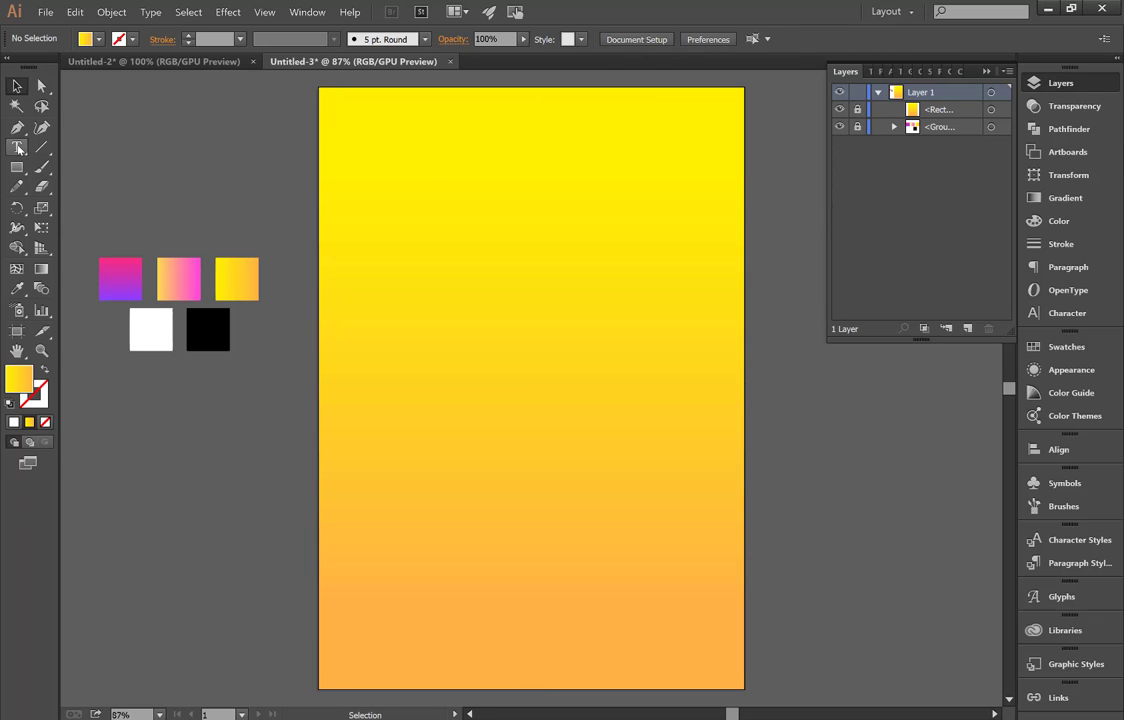
# Type '2021' in black, scale it up and move it toward the page centre
pyautogui.click(17, 147)
pyautogui.click(477, 352)
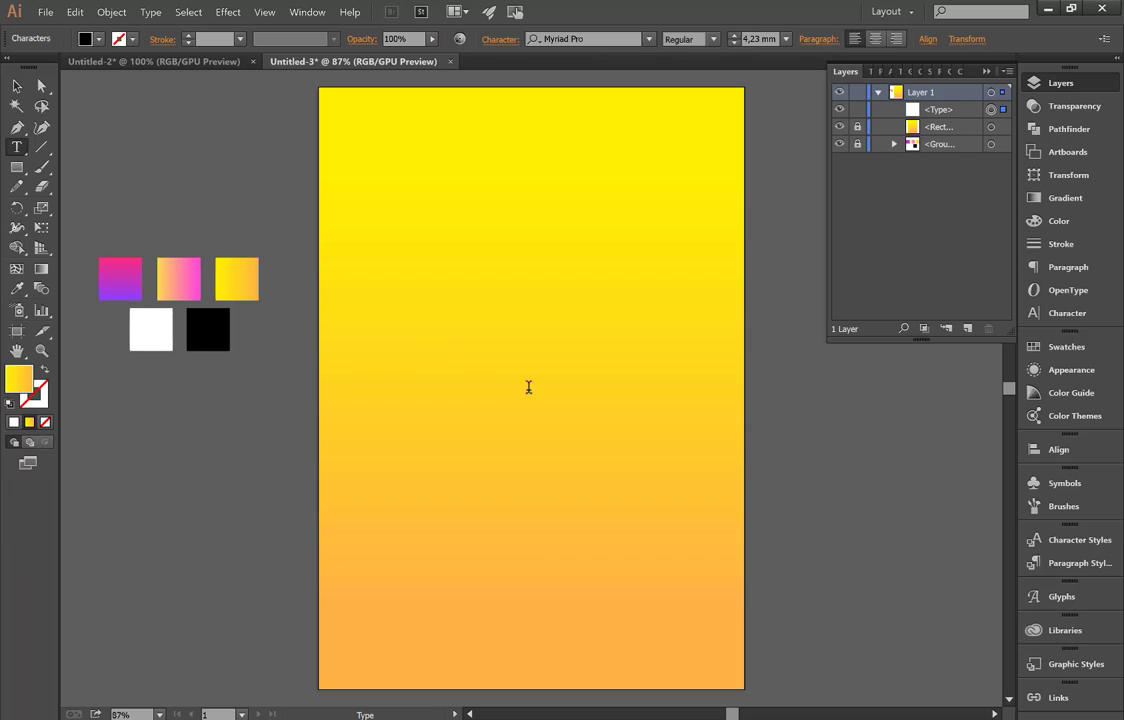
pyautogui.write('2021')
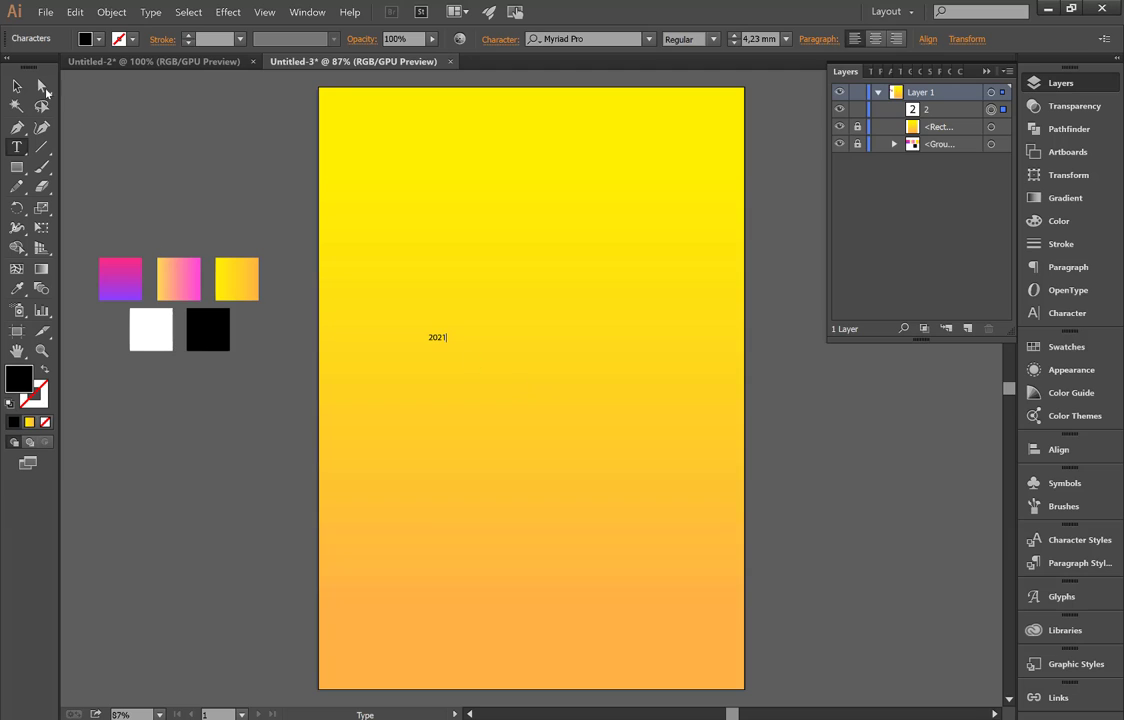
pyautogui.click(17, 86)
pyautogui.moveTo(445, 345); pyautogui.dragTo(543, 403)
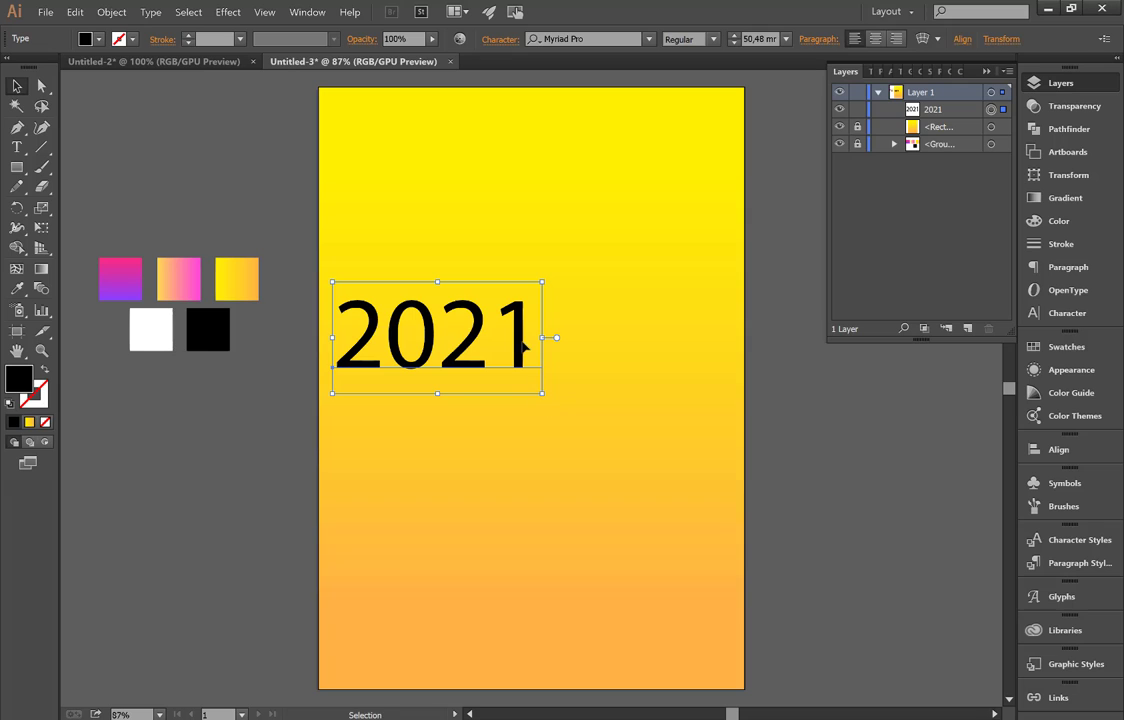
pyautogui.moveTo(502, 342); pyautogui.dragTo(620, 376)
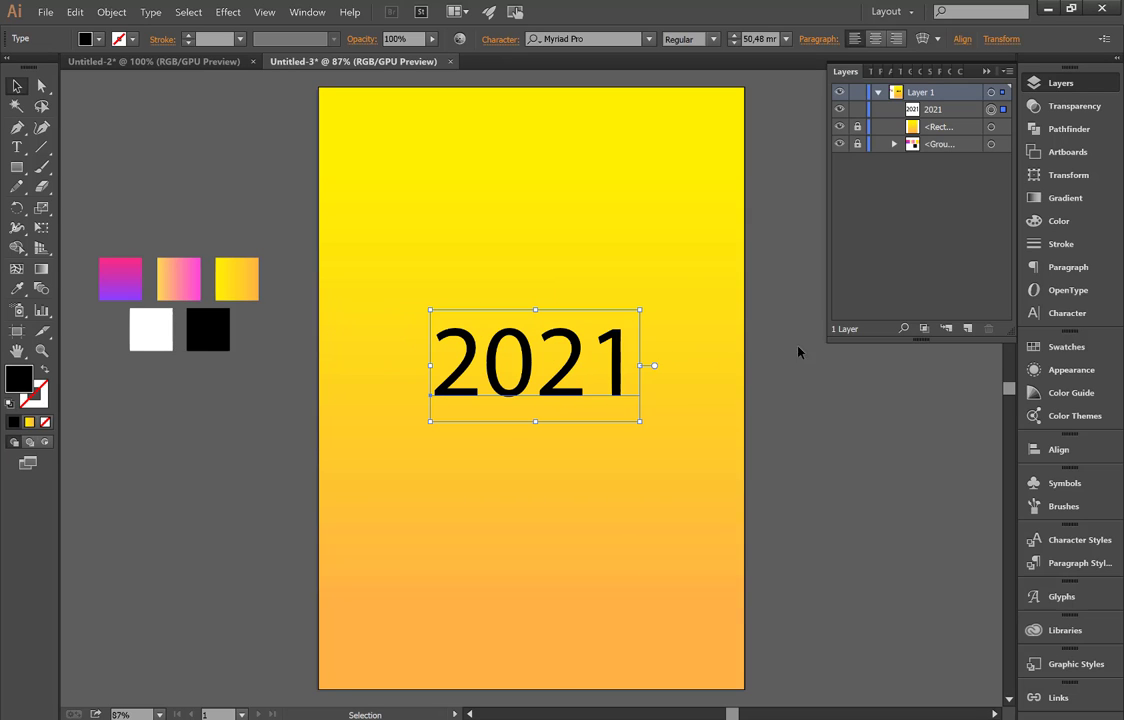
# Centre the 2021 text horizontally and set its font to Swis721 Blk BT Black
pyautogui.click(1050, 449)
pyautogui.click(871, 468)
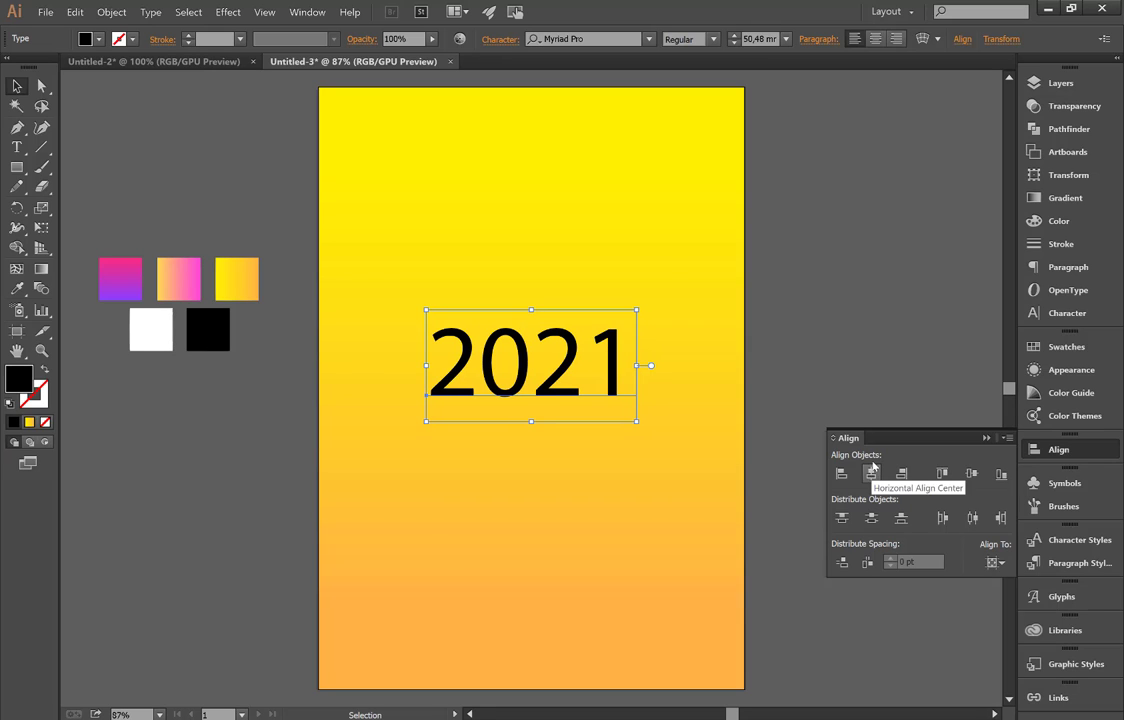
pyautogui.click(985, 439)
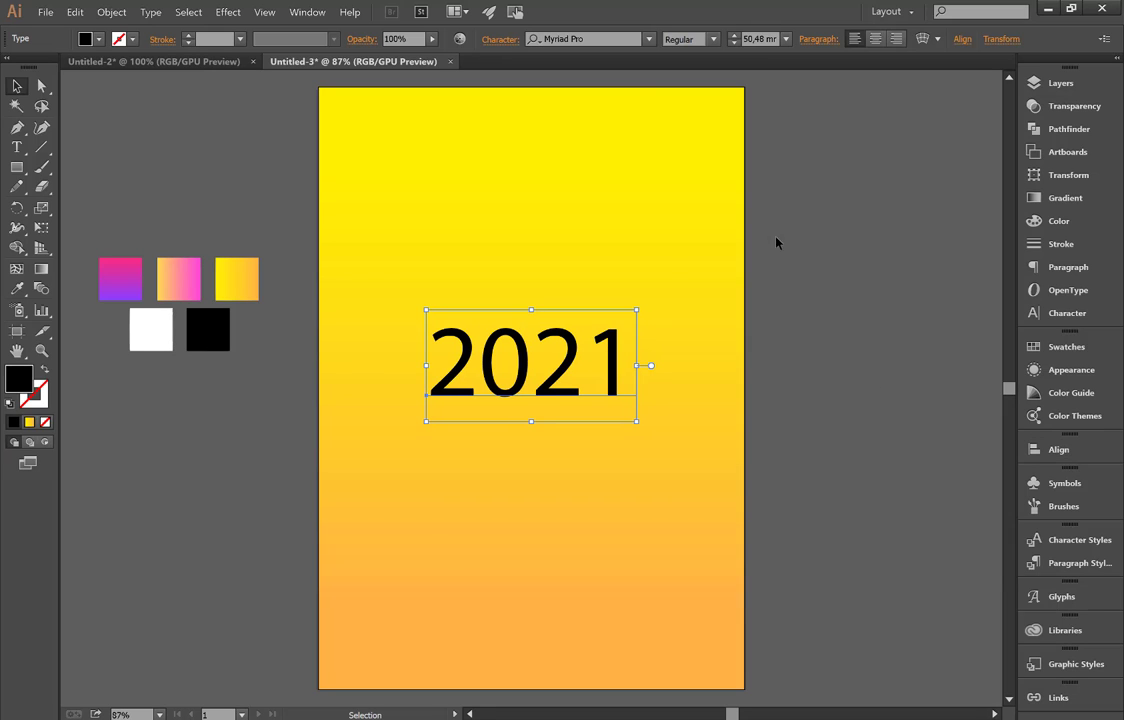
pyautogui.click(571, 40)
pyautogui.press('BackSpace')
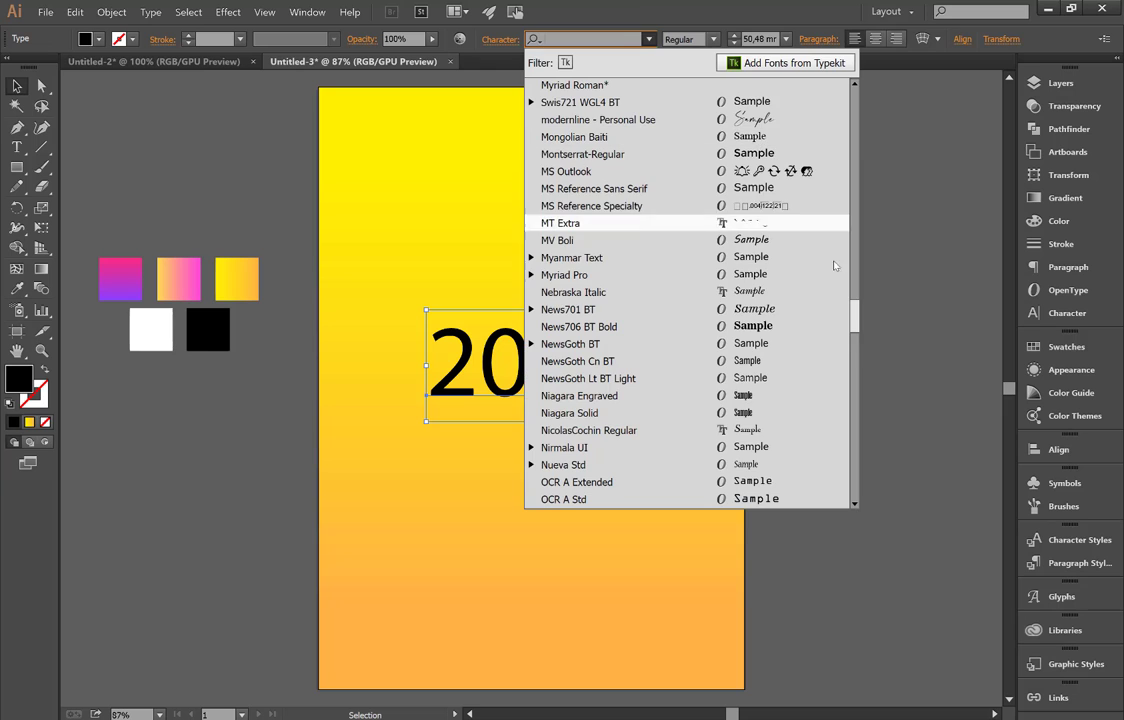
pyautogui.moveTo(850, 313); pyautogui.dragTo(863, 384)
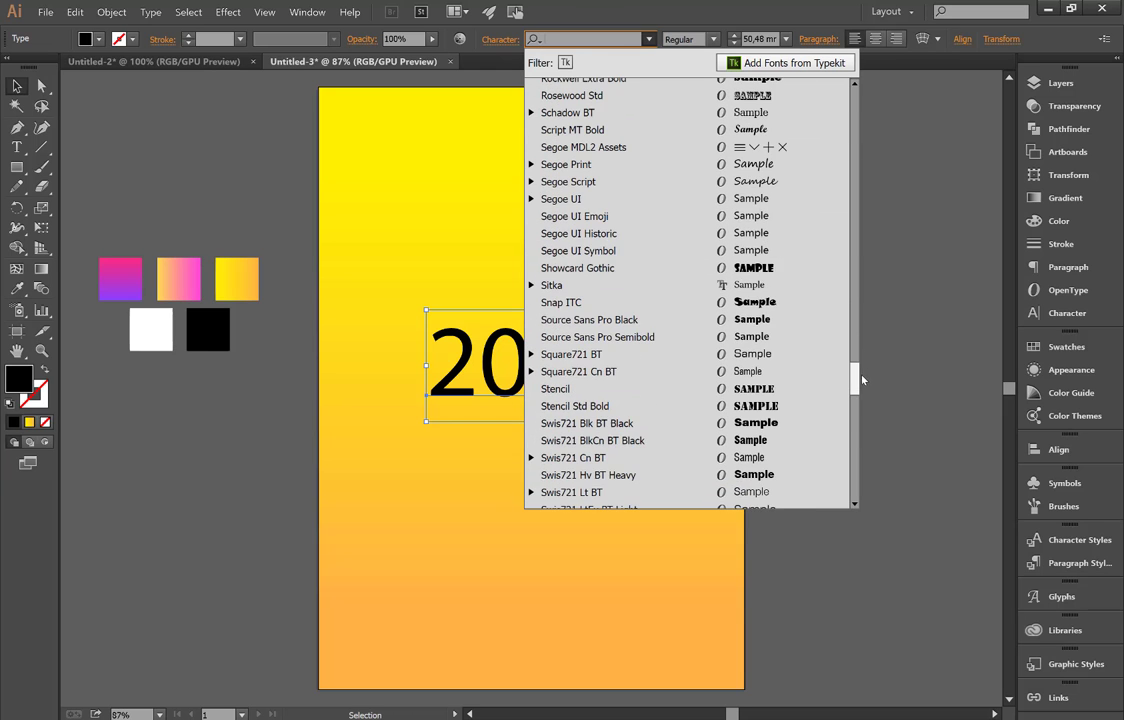
pyautogui.click(797, 331)
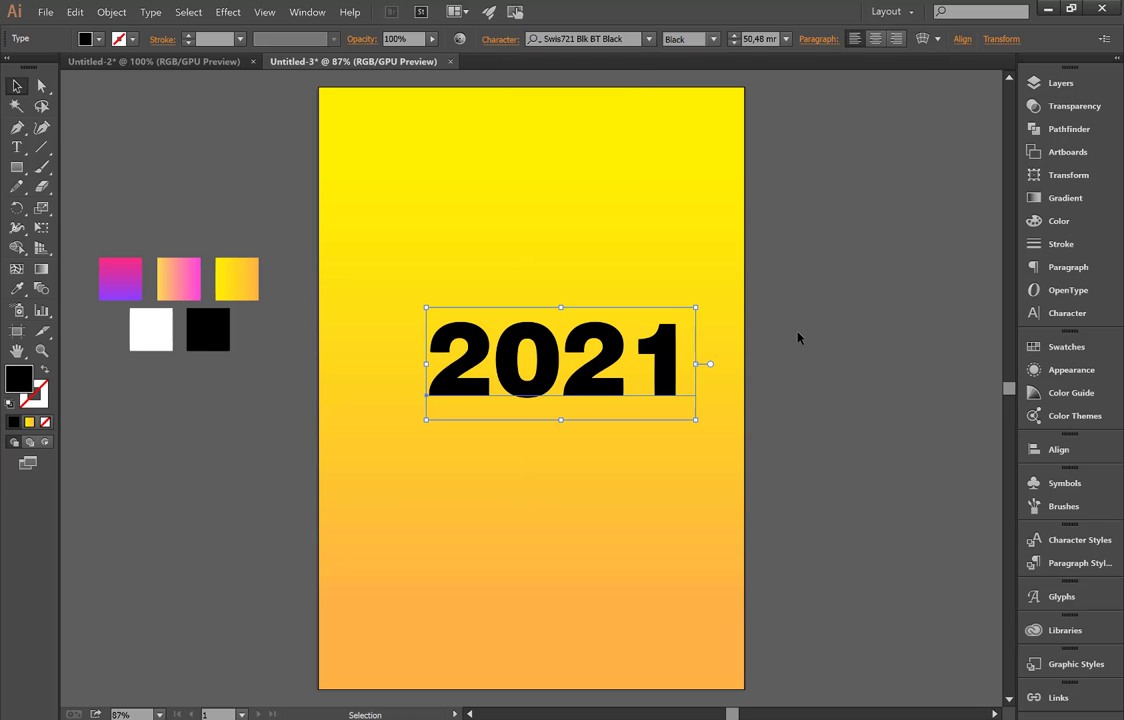
# Re-centre the 2021 text horizontally on the page and enlarge it slightly
pyautogui.click(1050, 451)
pyautogui.click(871, 473)
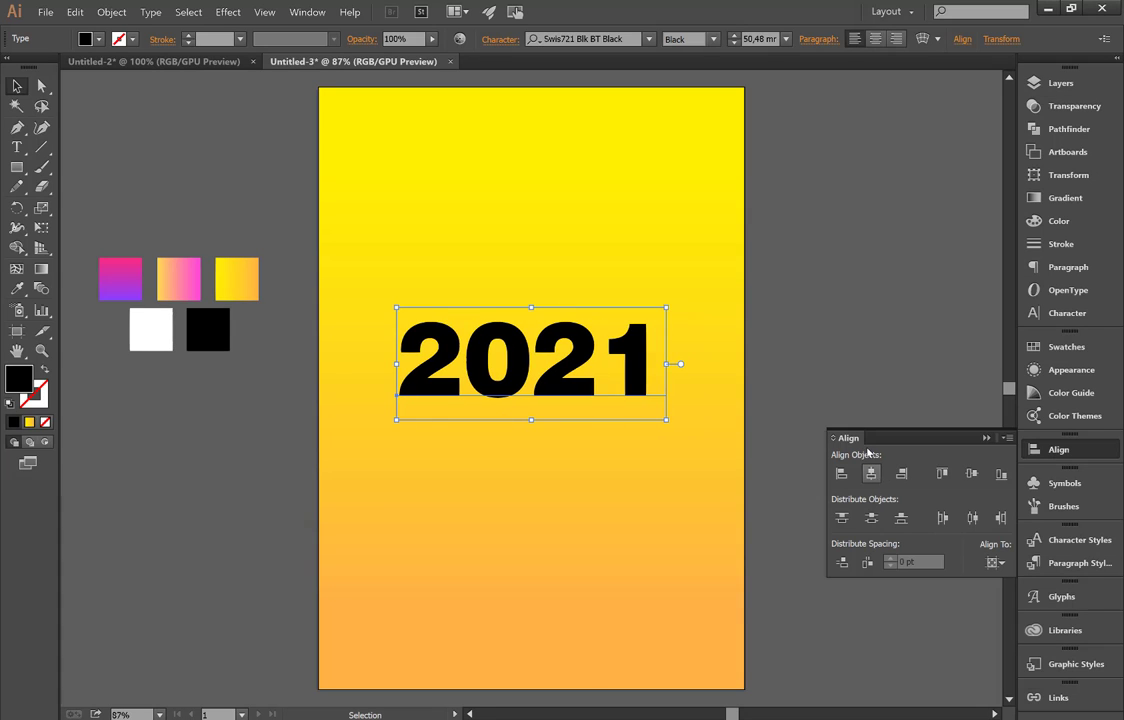
pyautogui.click(795, 410)
pyautogui.click(652, 396)
pyautogui.moveTo(666, 421); pyautogui.dragTo(674, 434)
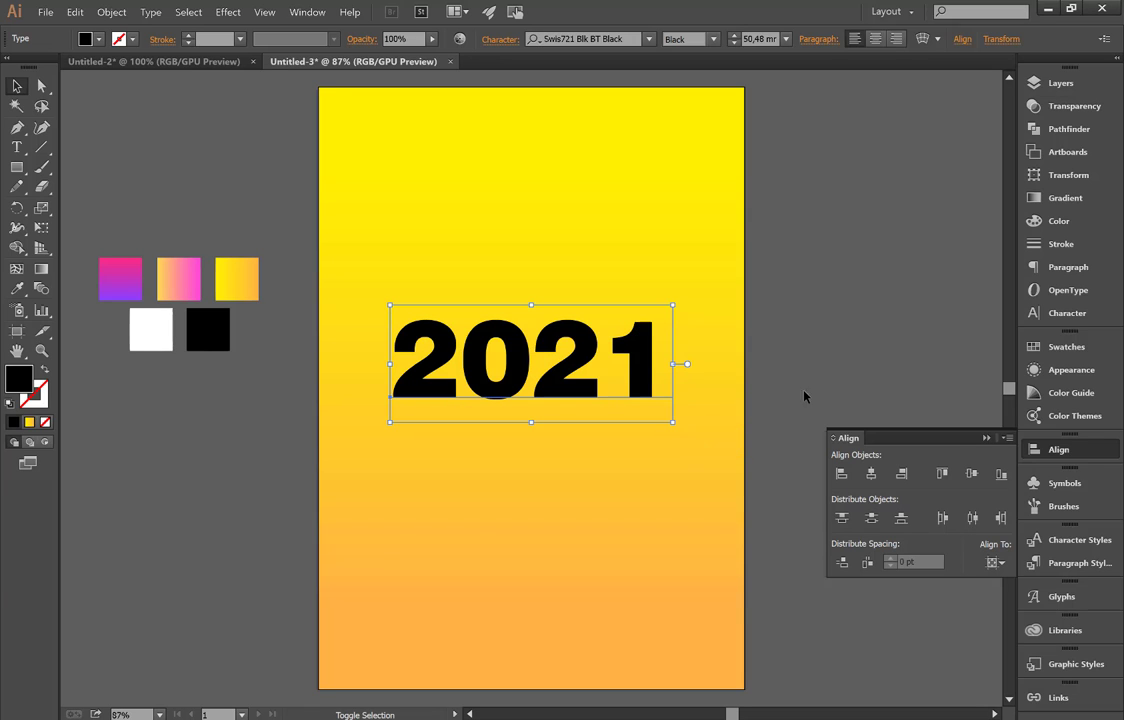
pyautogui.click(986, 439)
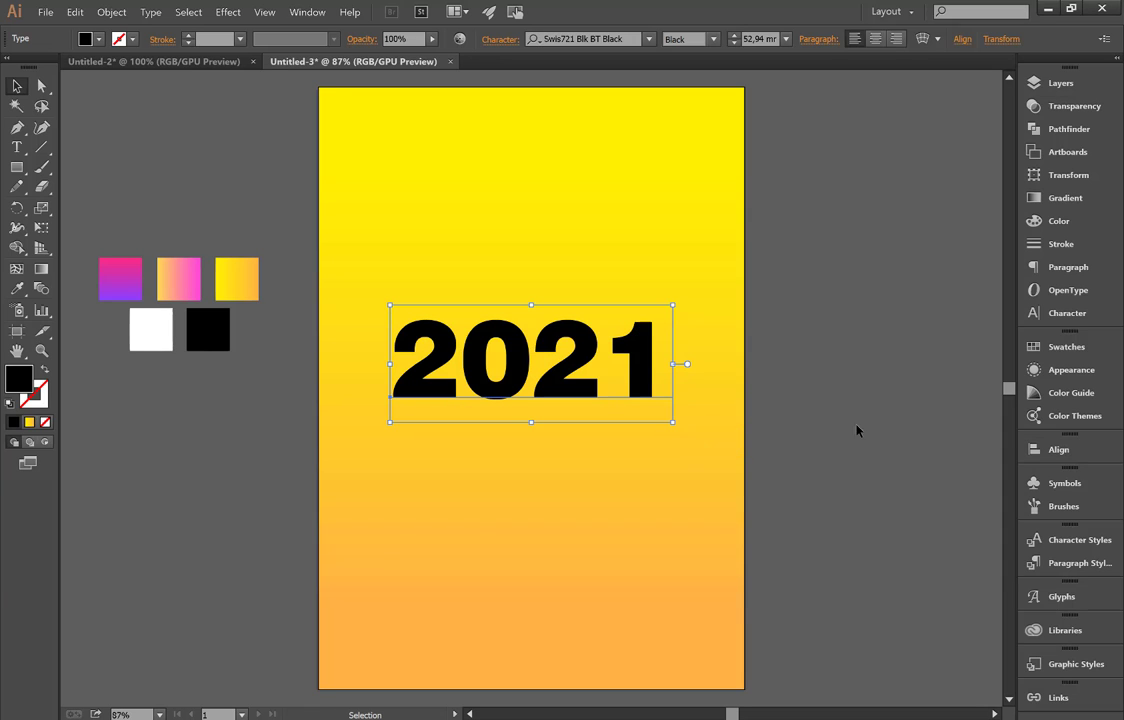
# Expand the 2021 text into outlined shapes with Object > Expand
pyautogui.click(112, 13)
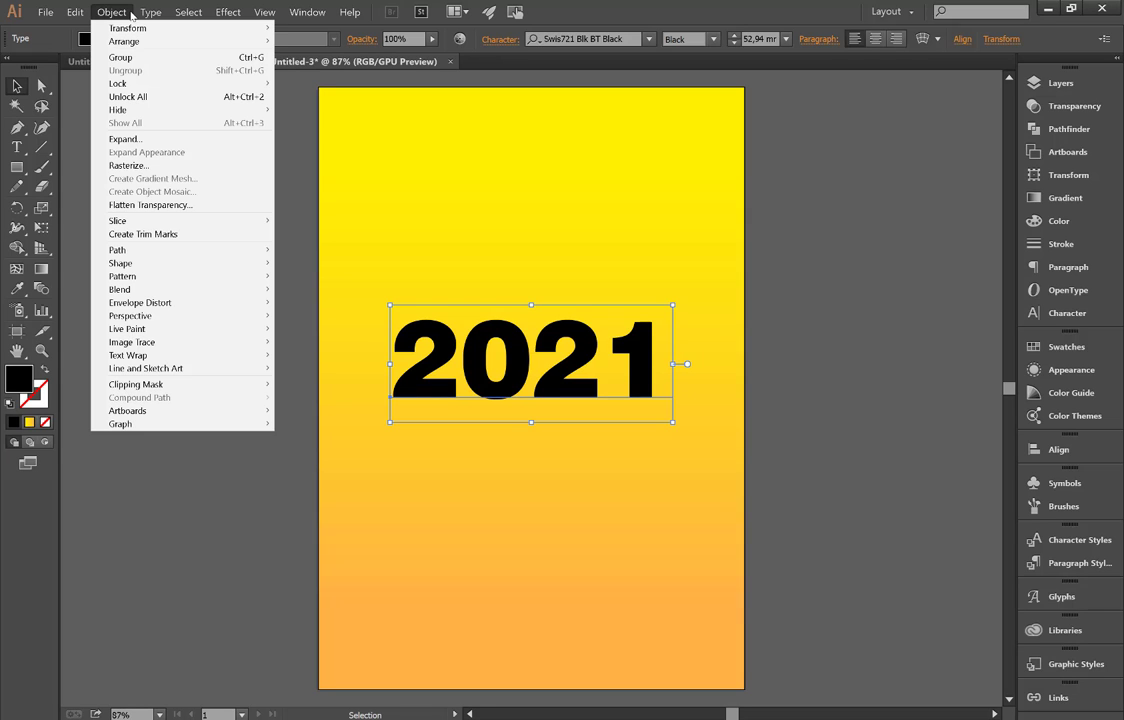
pyautogui.click(124, 139)
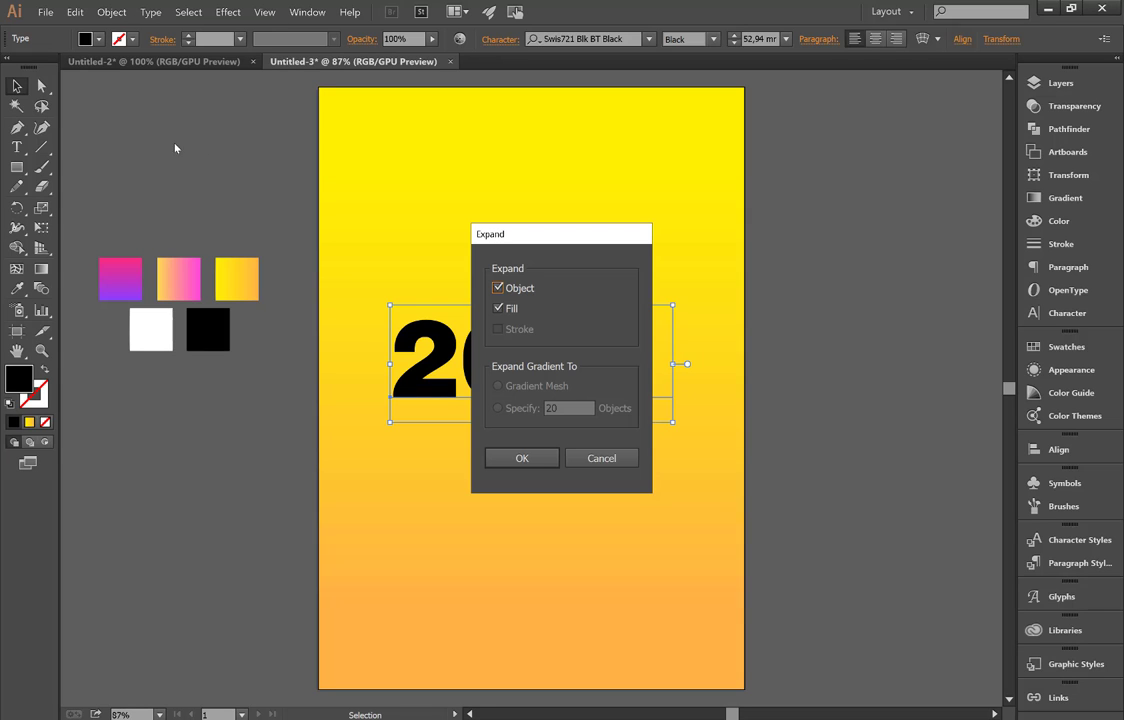
pyautogui.click(514, 458)
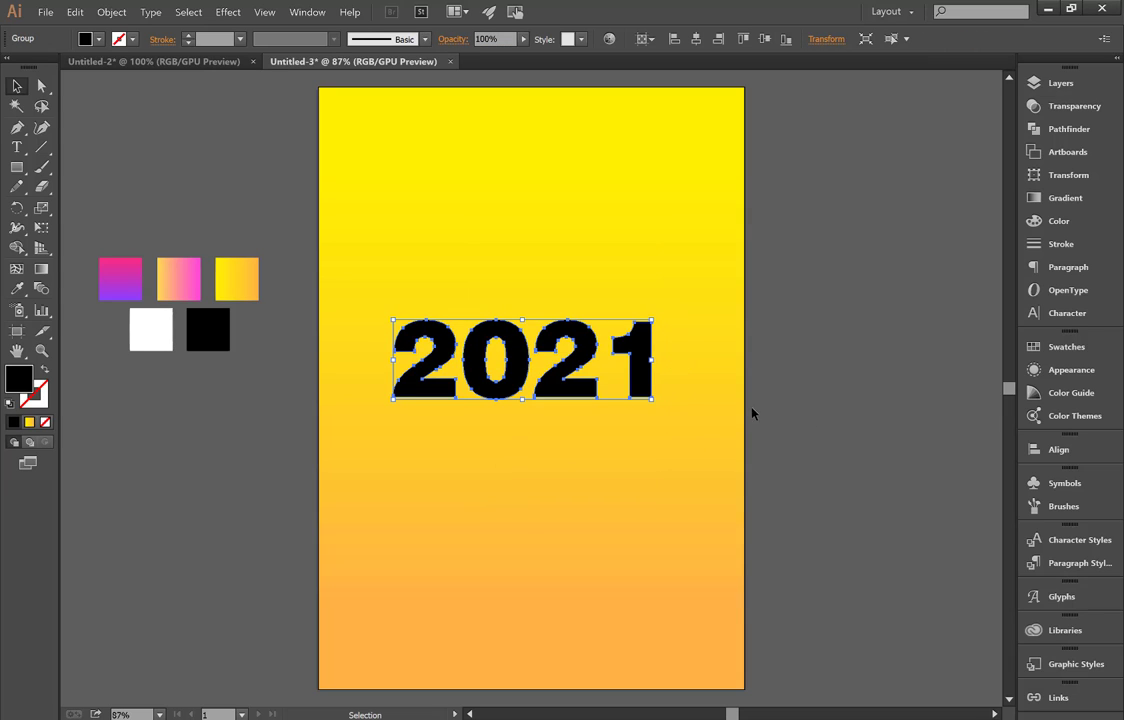
# Ungroup the expanded 2021 into separate digit shapes
pyautogui.rightClick(484, 337)
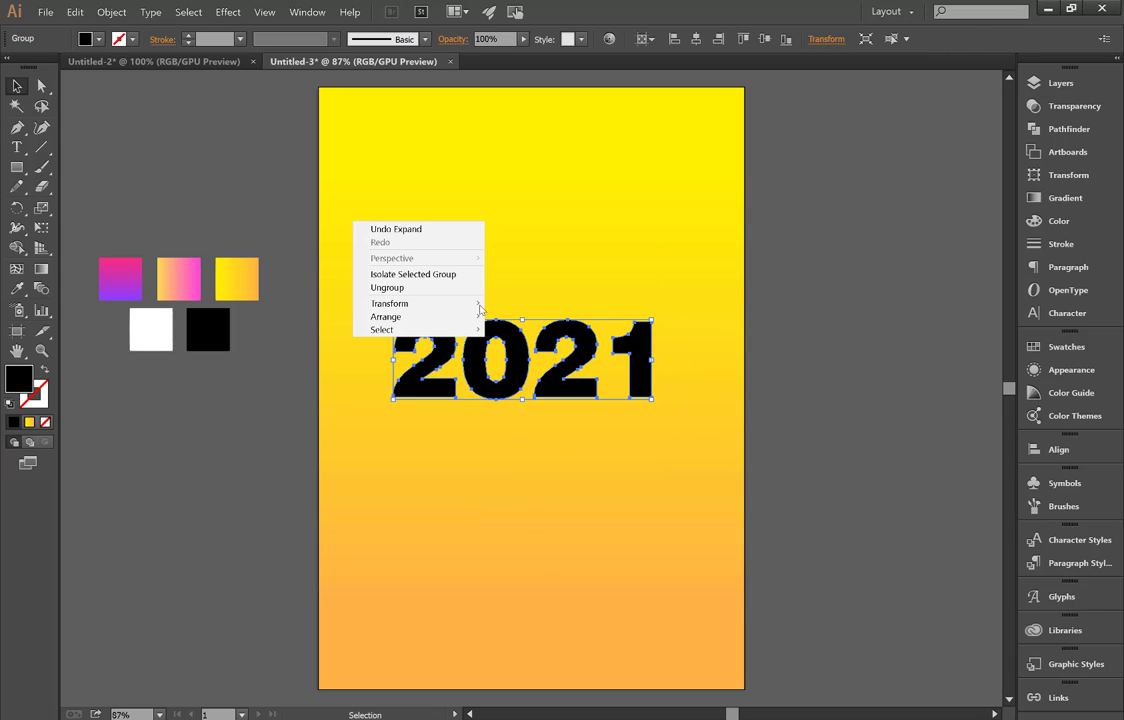
pyautogui.click(430, 288)
pyautogui.click(855, 375)
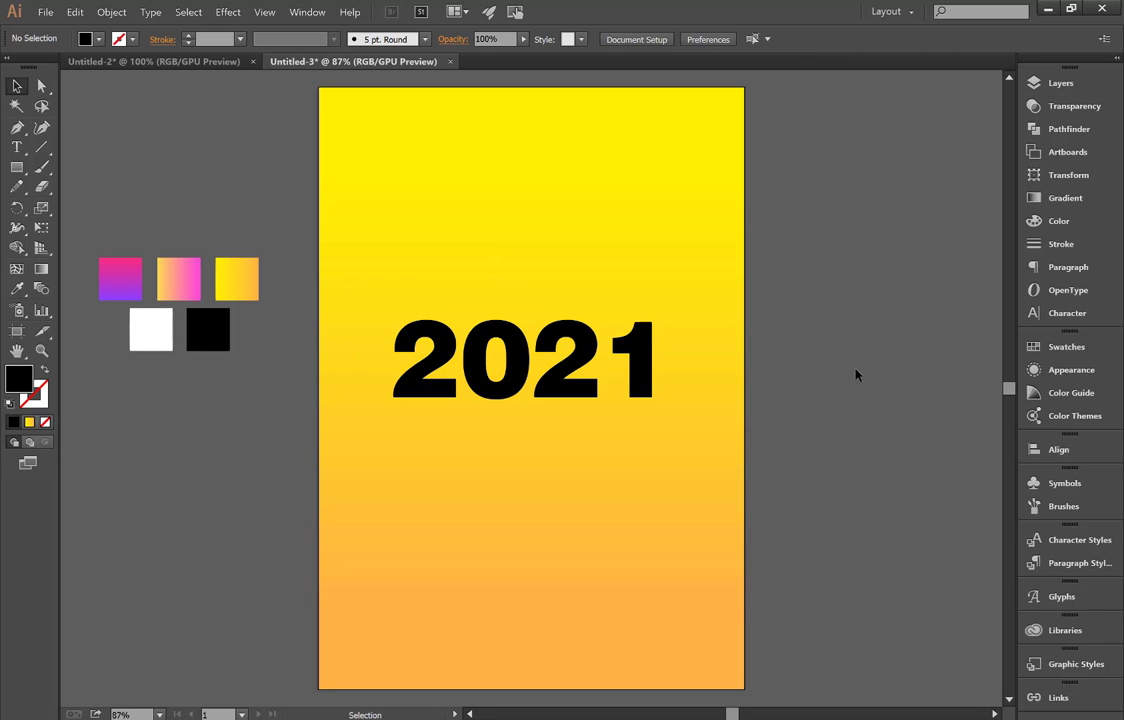
pyautogui.click(22, 171)
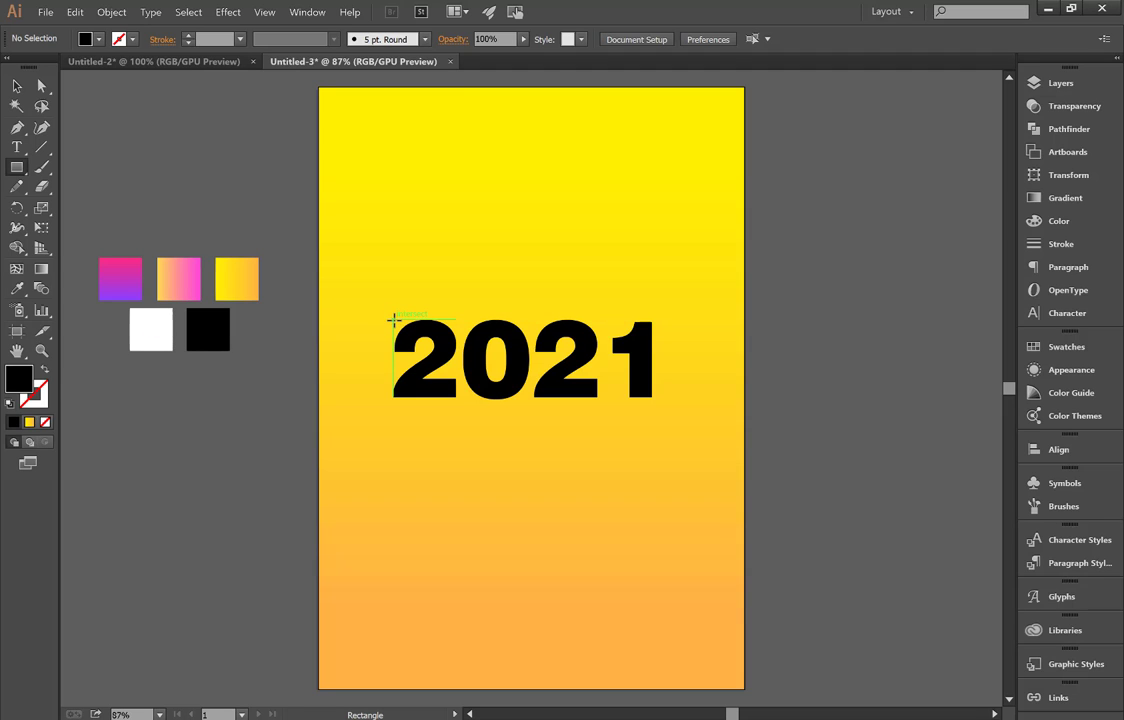
# Draw a rectangle covering the 2021 digits and fill it with the white swatch
pyautogui.moveTo(393, 320)
pyautogui.mouseDown()
pyautogui.moveTo(585, 387)
pyautogui.moveTo(651, 397)
pyautogui.mouseUp()
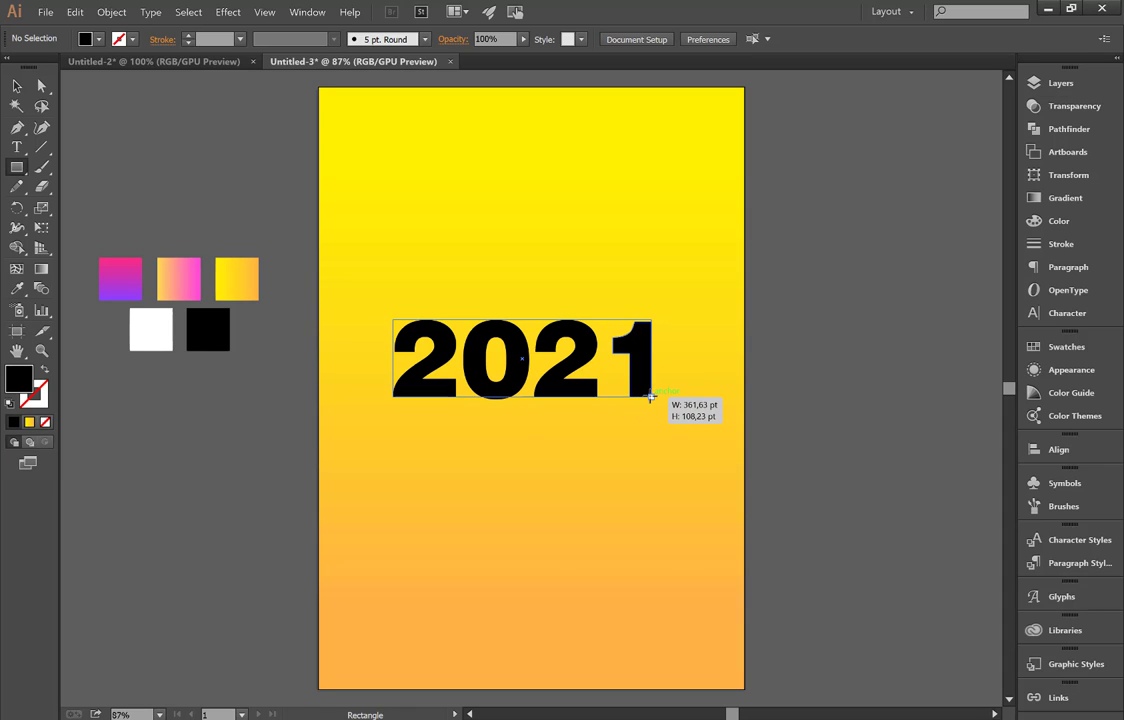
pyautogui.moveTo(651, 397); pyautogui.dragTo(651, 397)
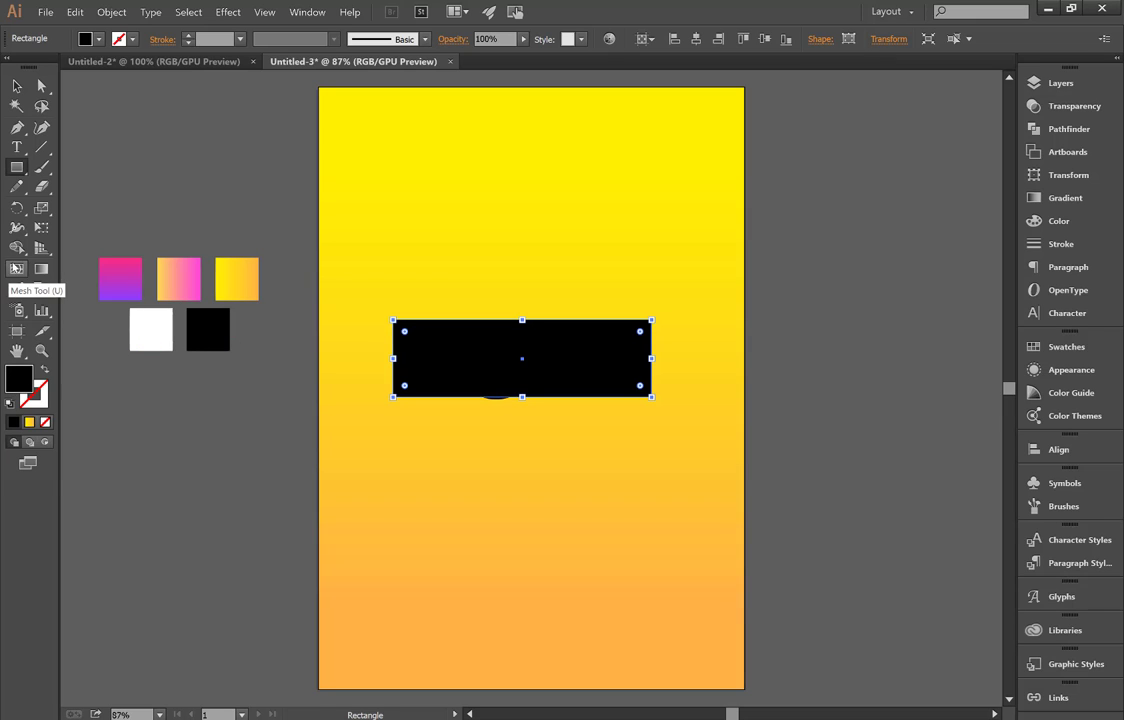
pyautogui.click(17, 288)
pyautogui.click(145, 325)
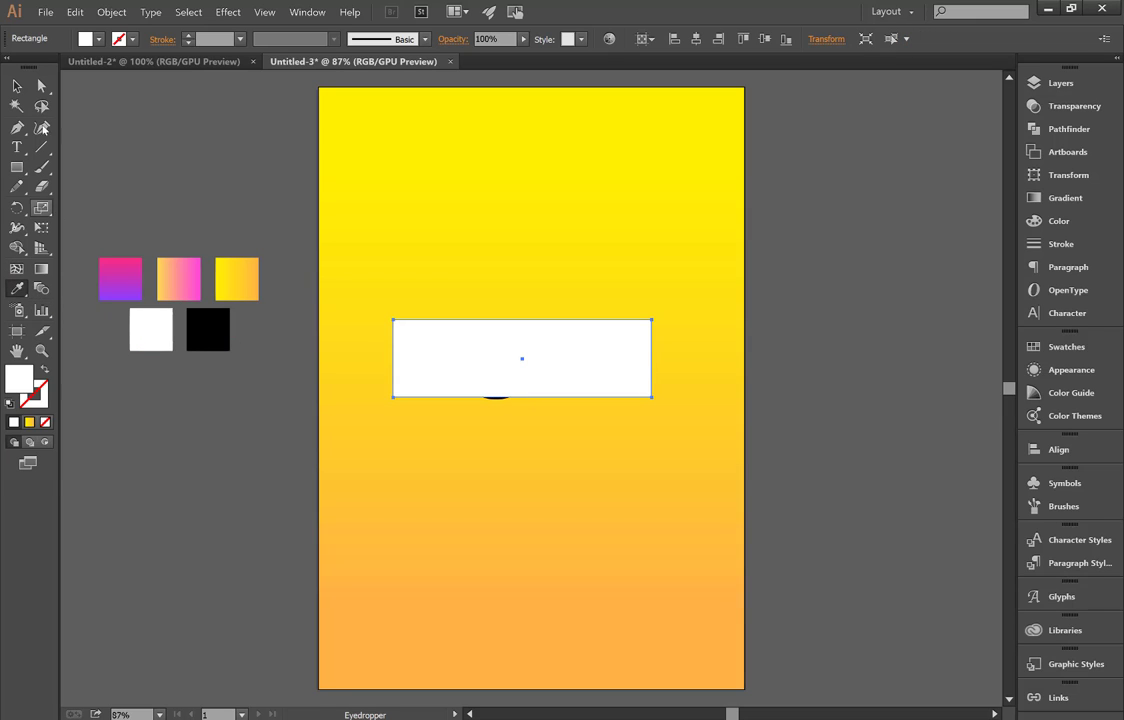
pyautogui.click(18, 88)
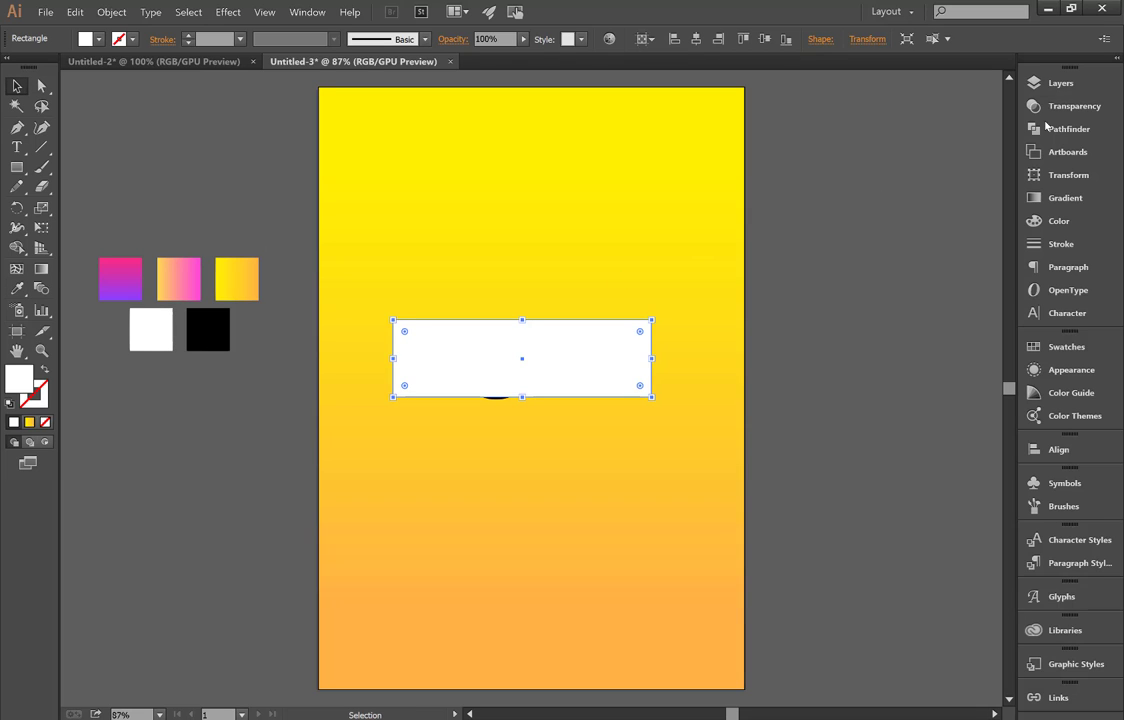
# Move the white rectangle below the digits in Layers and select them together
pyautogui.click(1030, 83)
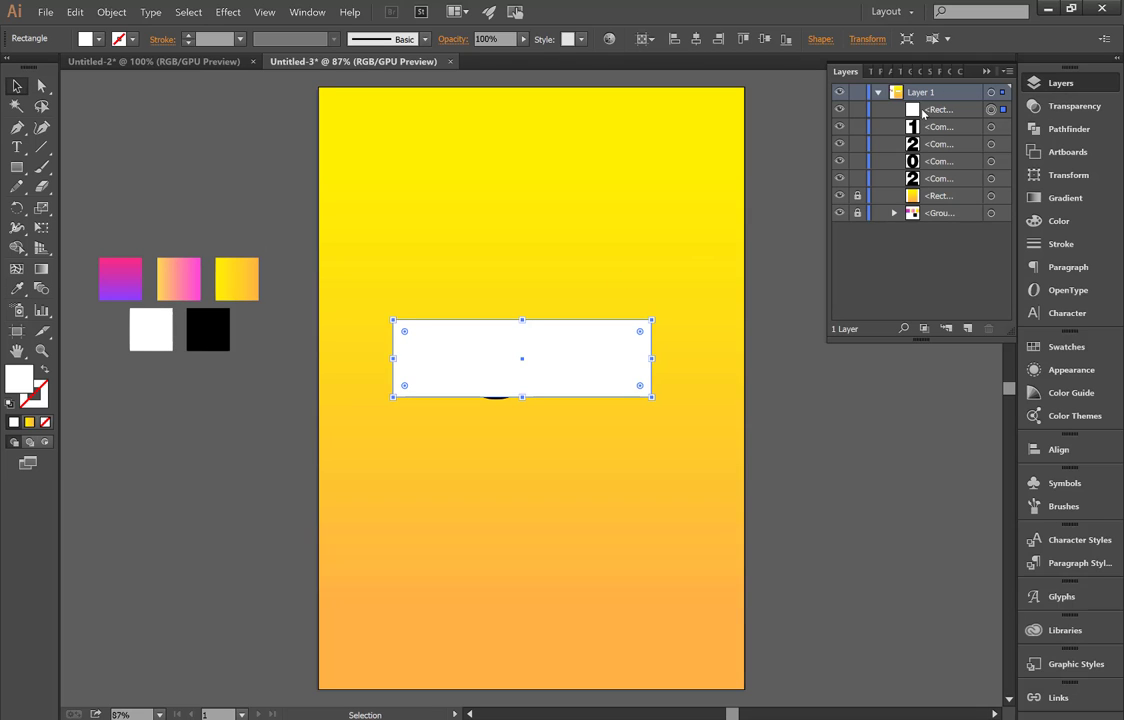
pyautogui.moveTo(922, 110); pyautogui.dragTo(922, 187)
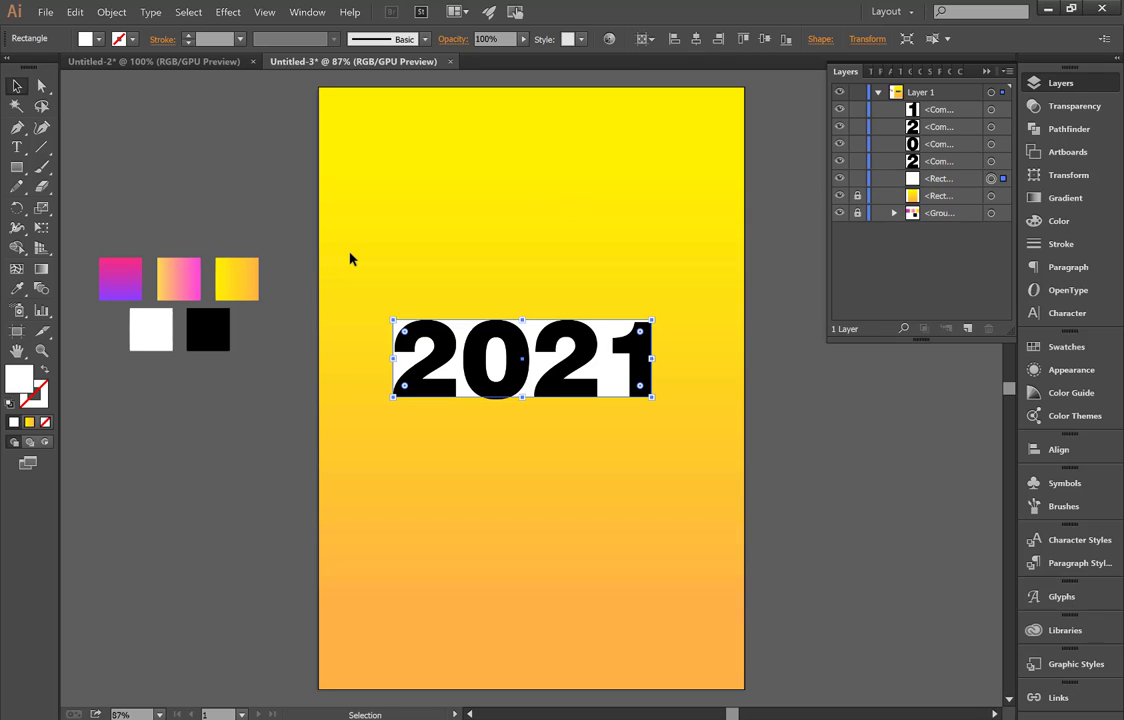
pyautogui.moveTo(350, 259); pyautogui.dragTo(666, 440)
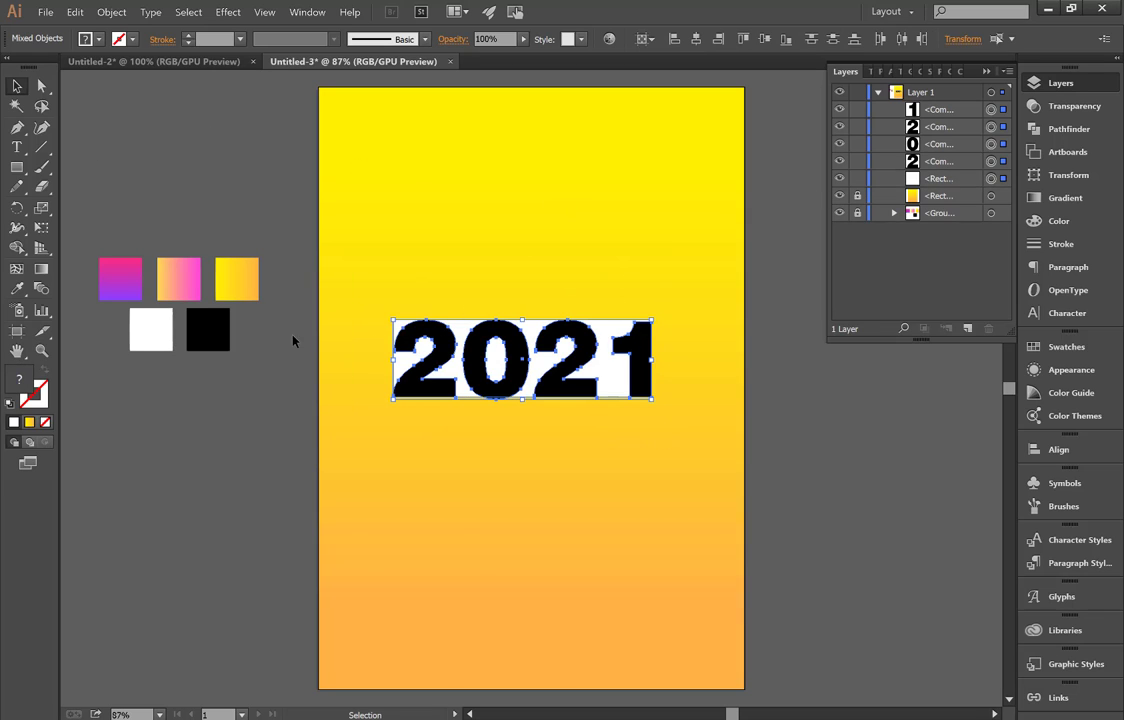
pyautogui.click(17, 248)
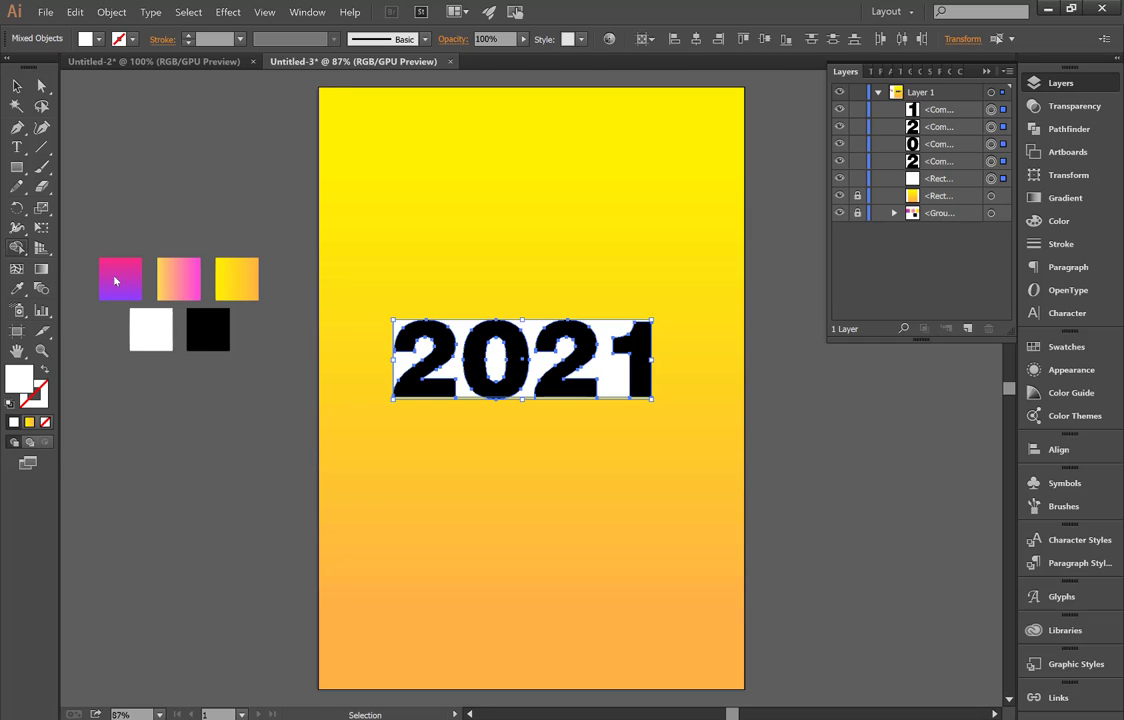
# Delete the 2, 0, 2 and 1 digit regions from the white rectangle with Shape Builder
pyautogui.hotkey('ctrl', '+')
pyautogui.hotkey('ctrl', '+')
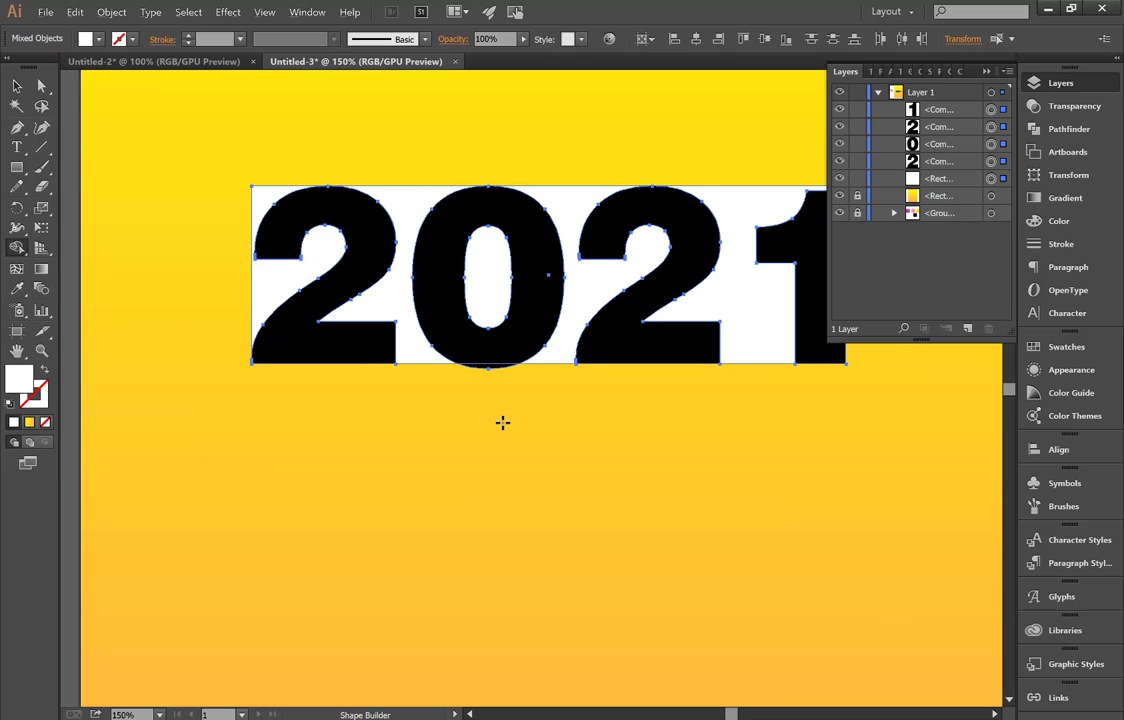
pyautogui.hotkey('ctrl', '+')
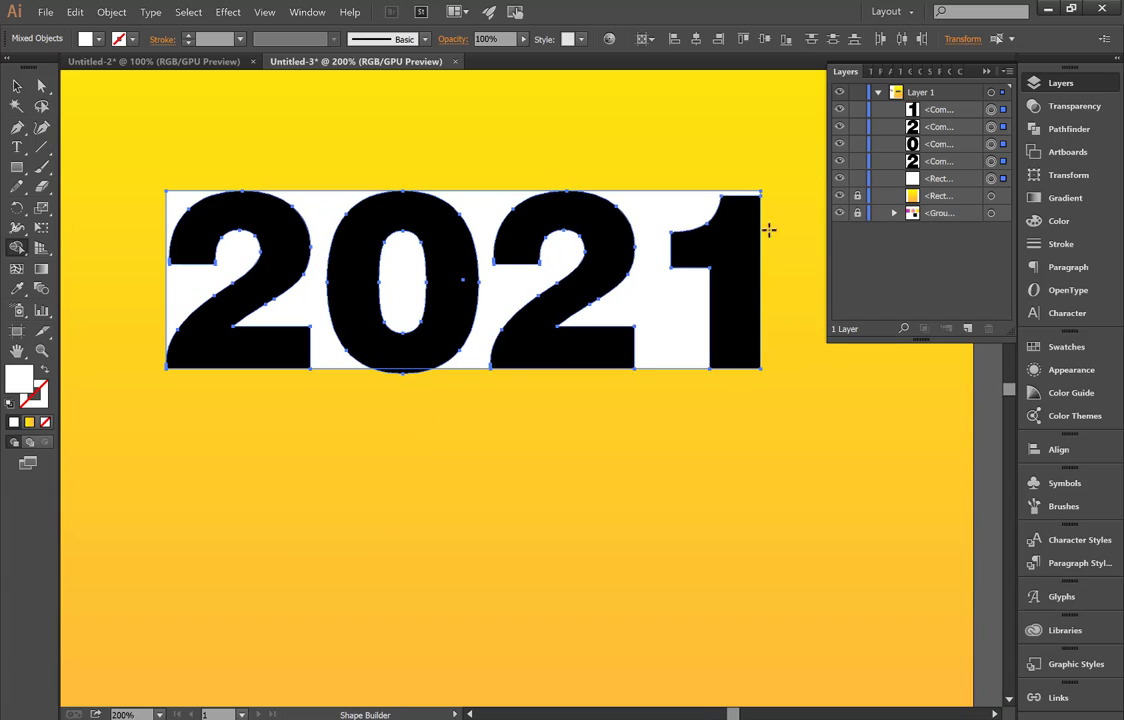
pyautogui.click(985, 73)
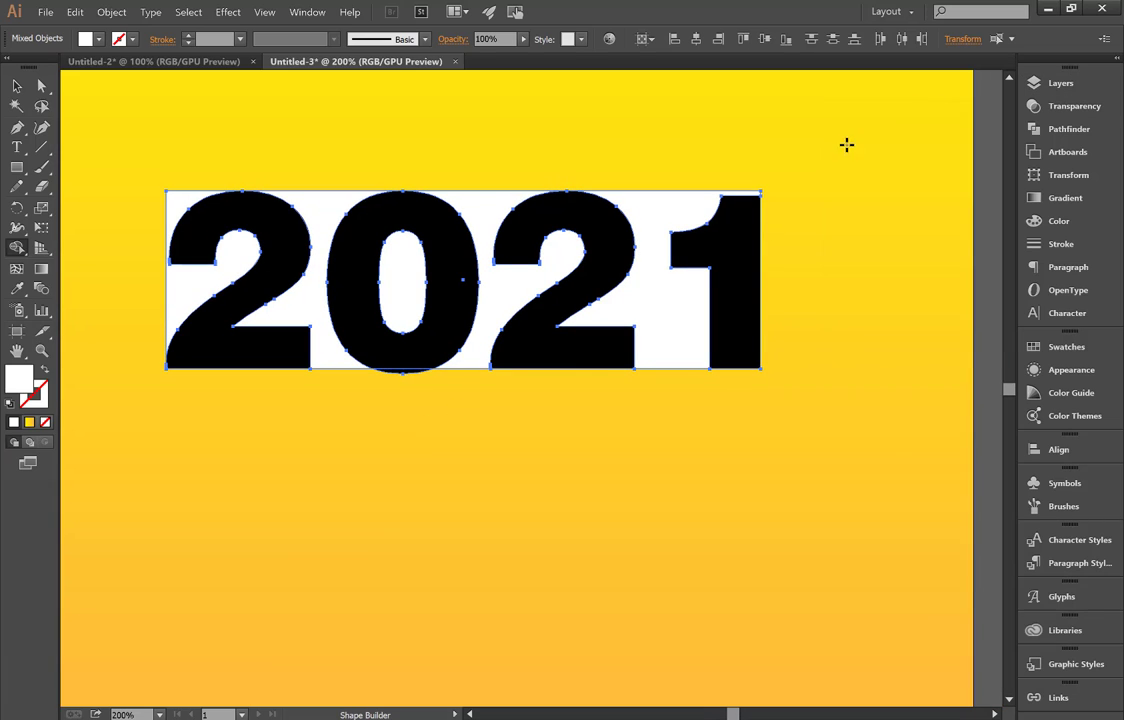
pyautogui.keyDown('alt'); pyautogui.click(277, 254); pyautogui.keyUp('alt')
pyautogui.moveTo(277, 254); pyautogui.dragTo(401, 372)
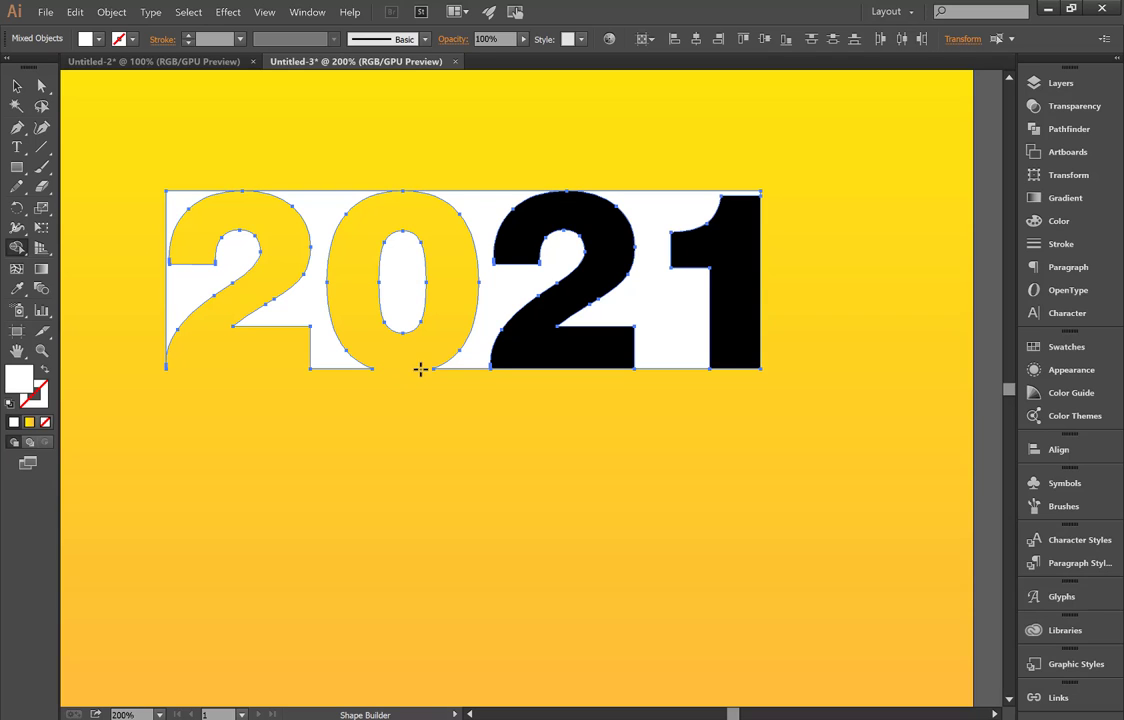
pyautogui.keyDown('alt'); pyautogui.click(577, 350); pyautogui.keyUp('alt')
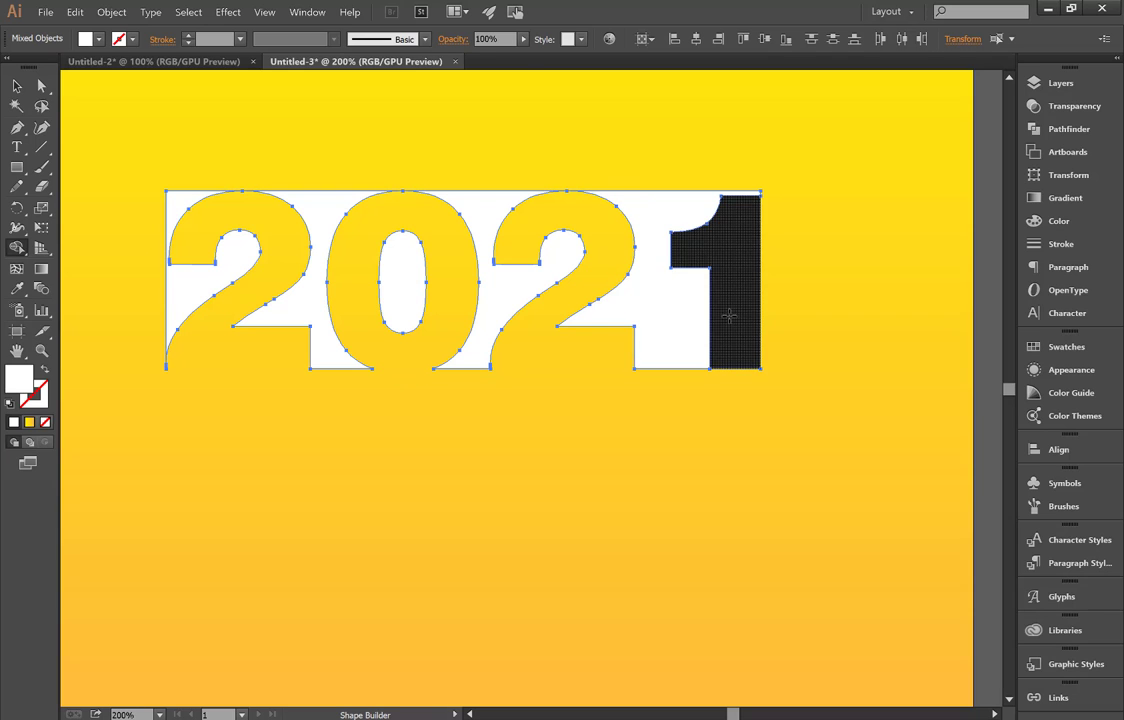
pyautogui.keyDown('alt'); pyautogui.click(720, 319); pyautogui.keyUp('alt')
# Remove the leftover sliver beside the first 2 from the cut-out
pyautogui.scroll(3, 145, 378)
pyautogui.scroll(3, 135, 358)
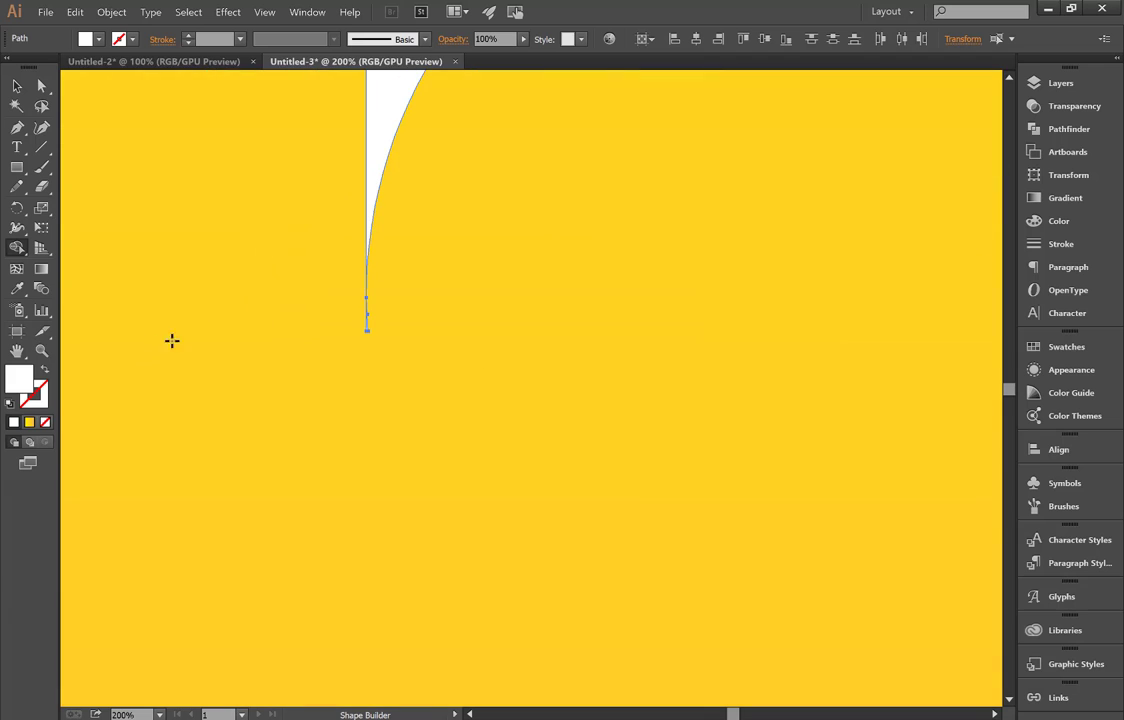
pyautogui.scroll(3, 300, 325)
pyautogui.scroll(3, 360, 326)
pyautogui.moveTo(393, 337)
pyautogui.mouseDown()
pyautogui.moveTo(600, 350)
pyautogui.moveTo(637, 366)
pyautogui.mouseUp()
pyautogui.scroll(-1, 637, 366)
pyautogui.scroll(-3, 637, 366)
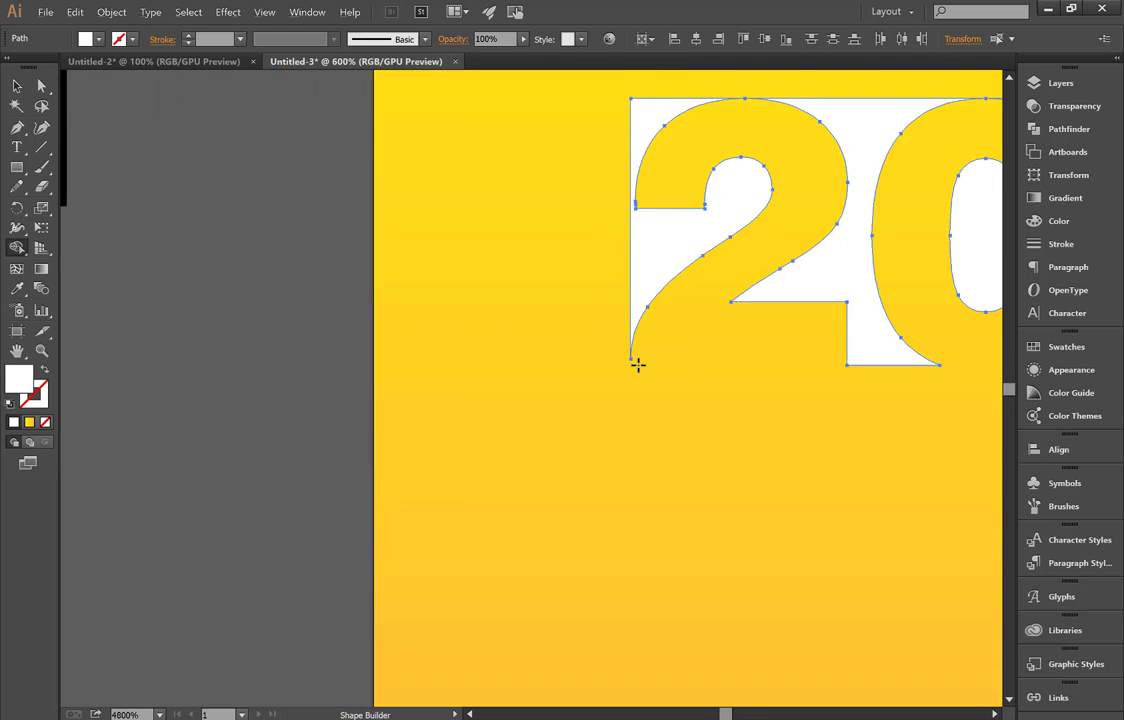
pyautogui.scroll(-2, 637, 366)
pyautogui.scroll(-2, 637, 366)
pyautogui.scroll(2, 911, 319)
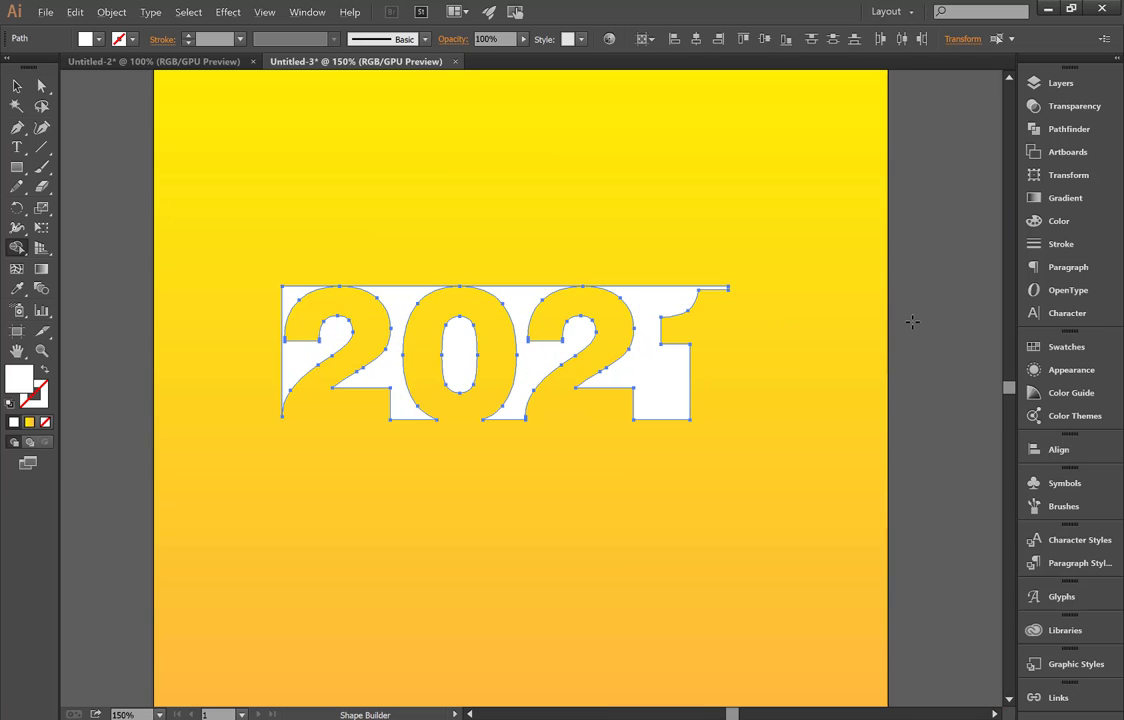
pyautogui.scroll(-1, 912, 322)
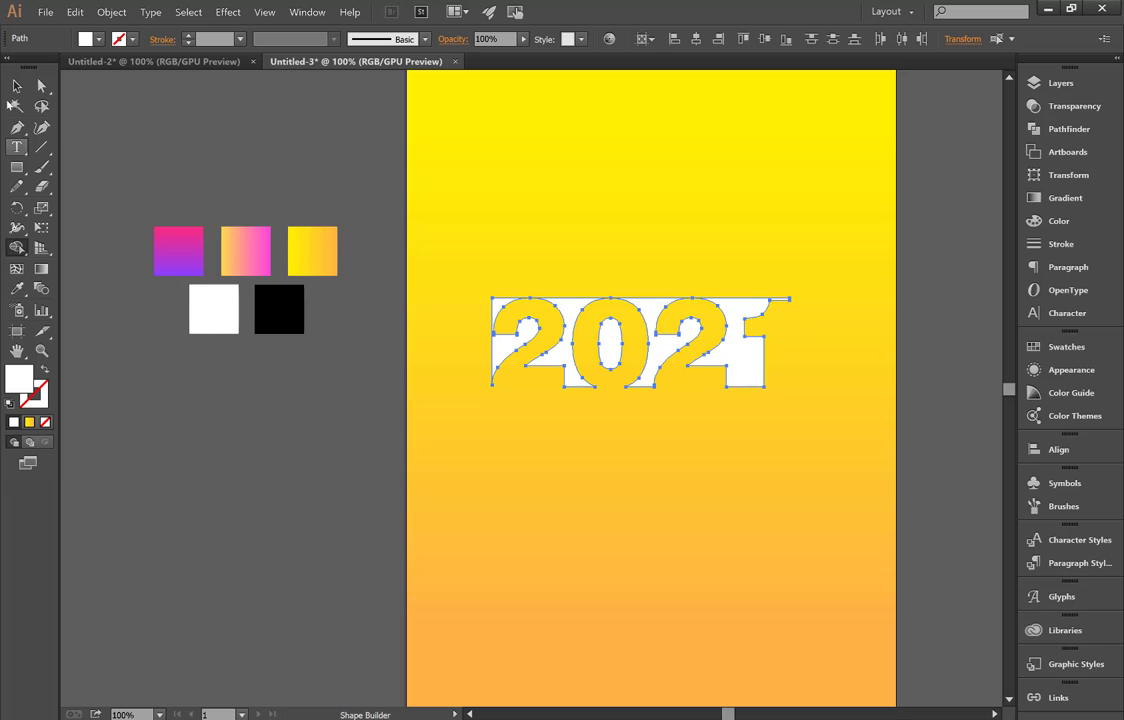
# Group the white cut-out 2021 pieces into a single object
pyautogui.click(16, 86)
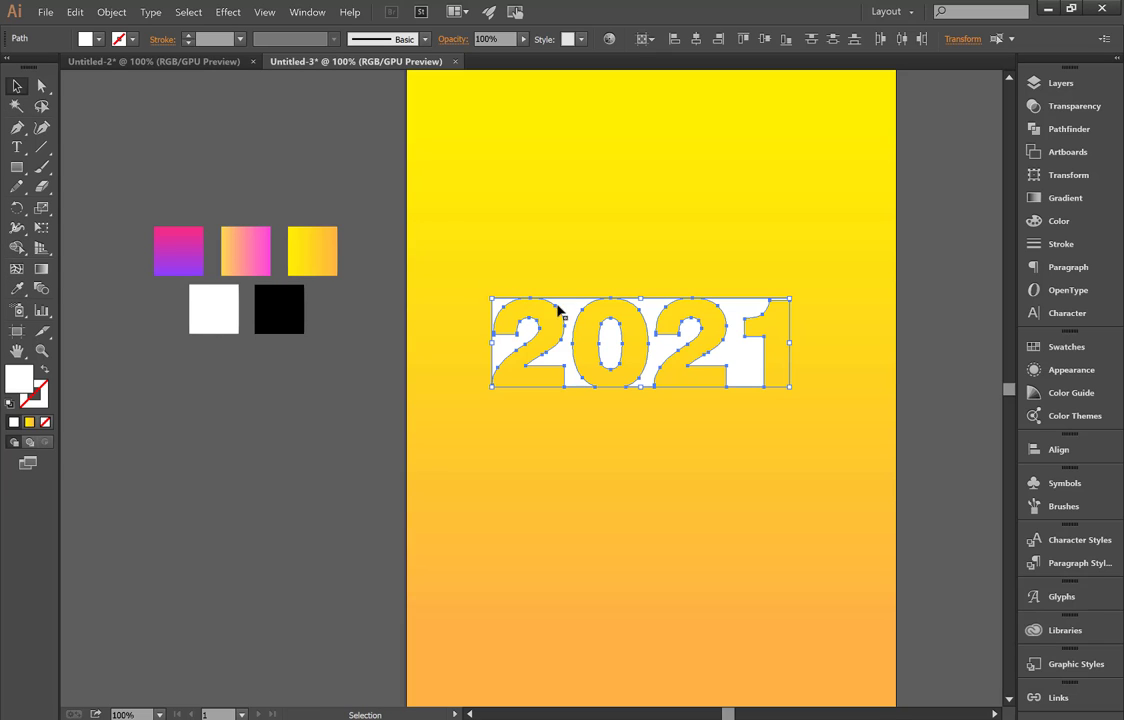
pyautogui.rightClick(311, 188)
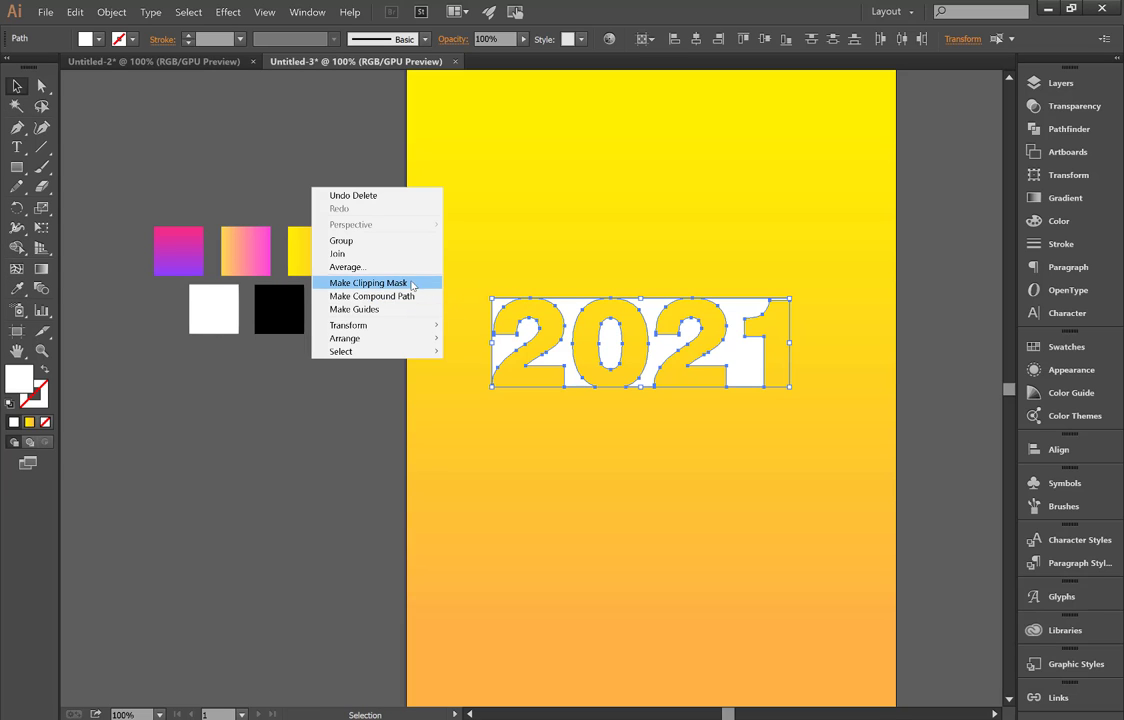
pyautogui.click(404, 241)
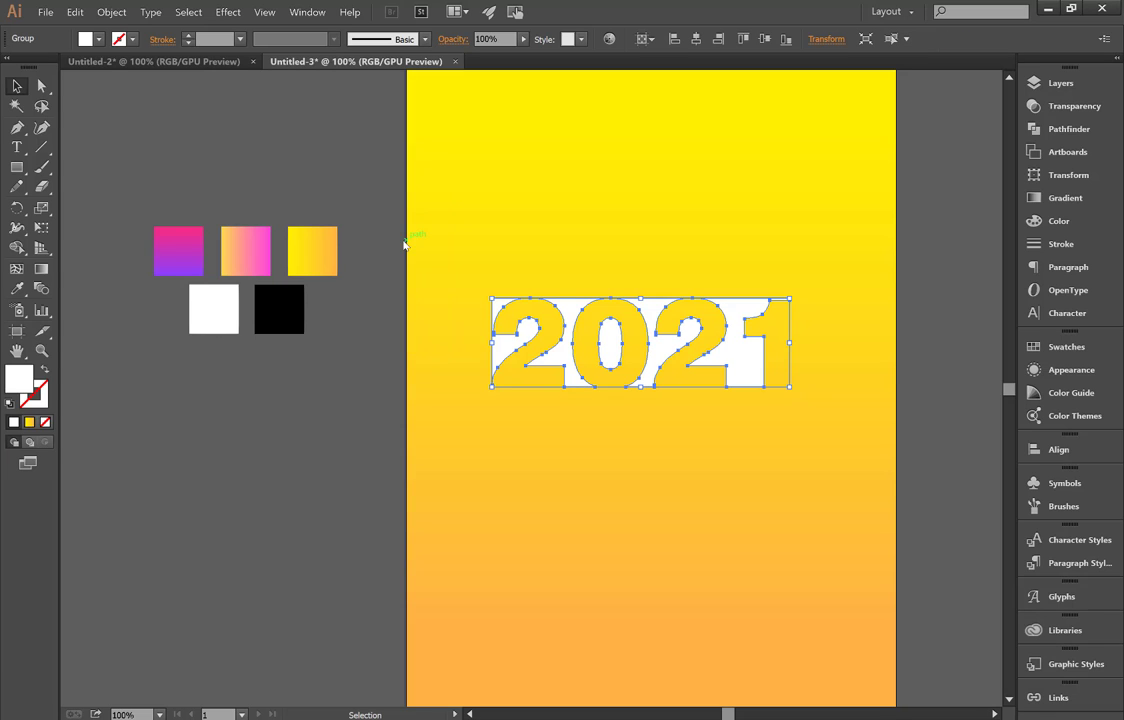
pyautogui.click(361, 346)
pyautogui.click(504, 359)
pyautogui.click(17, 289)
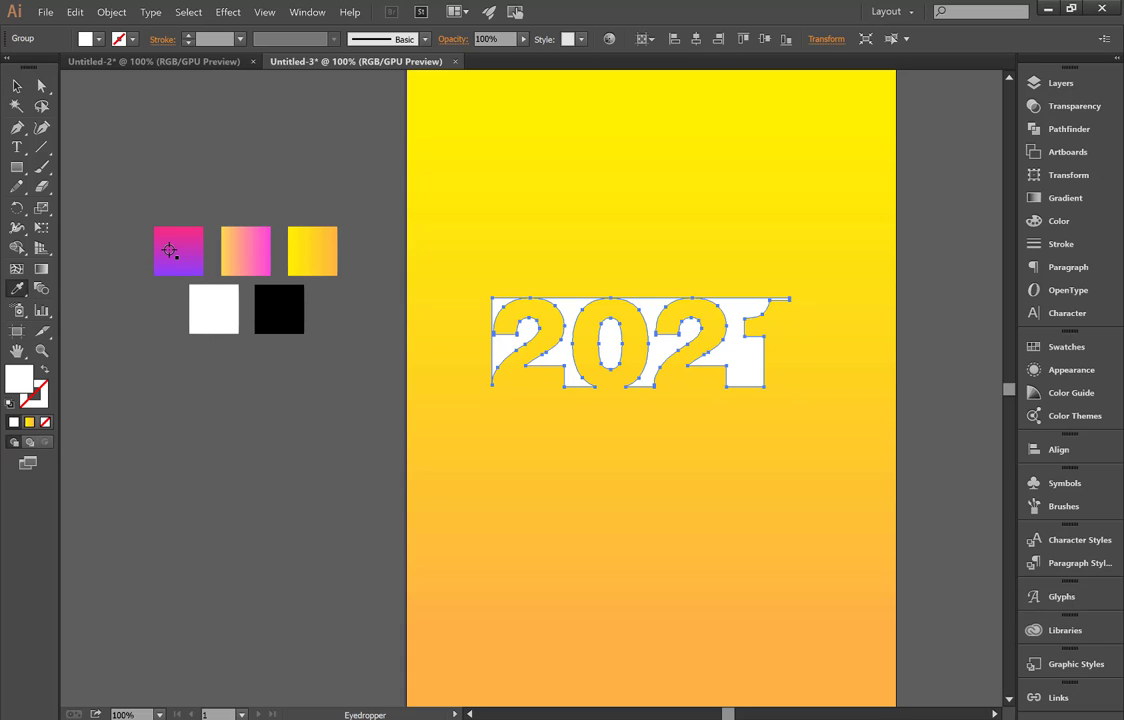
# Fill the 2021 group with the pink-purple gradient and centre it horizontally
pyautogui.click(169, 251)
pyautogui.click(17, 86)
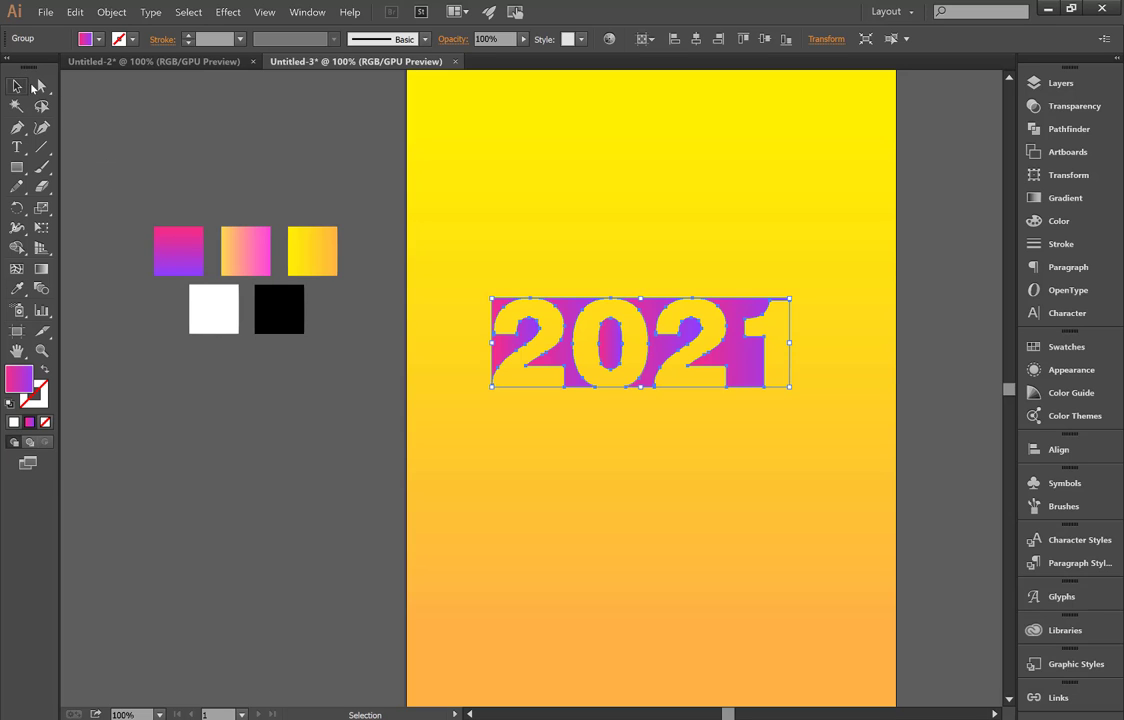
pyautogui.click(275, 160)
pyautogui.moveTo(666, 358); pyautogui.dragTo(676, 358)
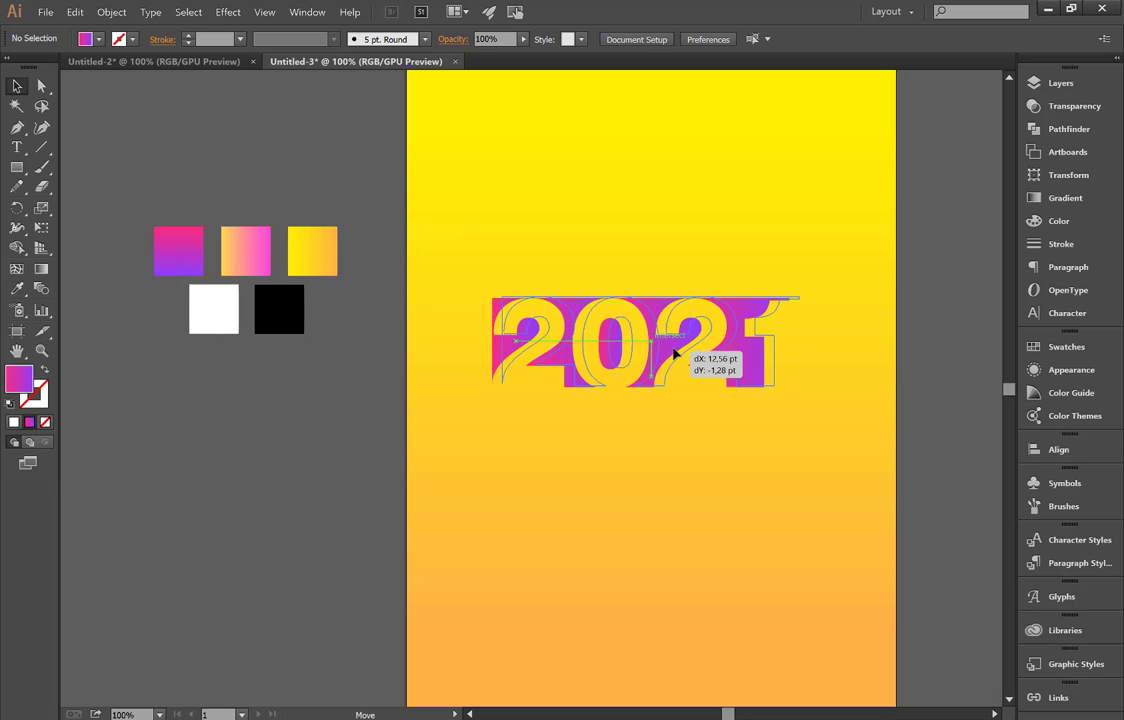
pyautogui.click(1058, 449)
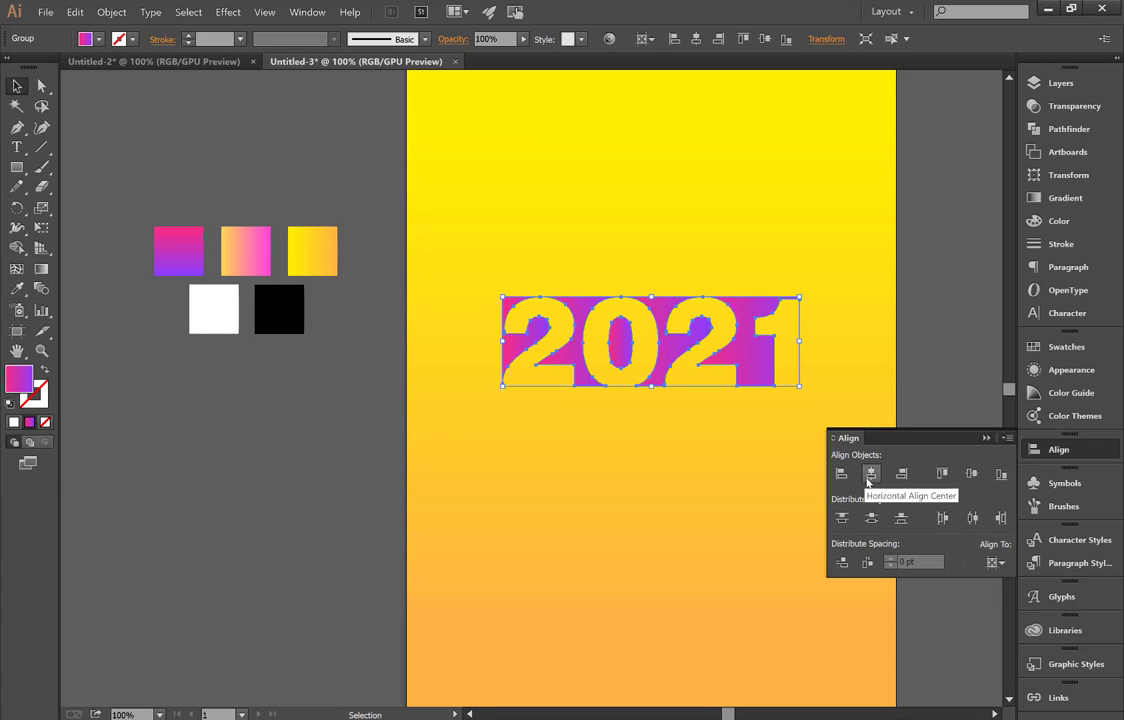
pyautogui.click(984, 437)
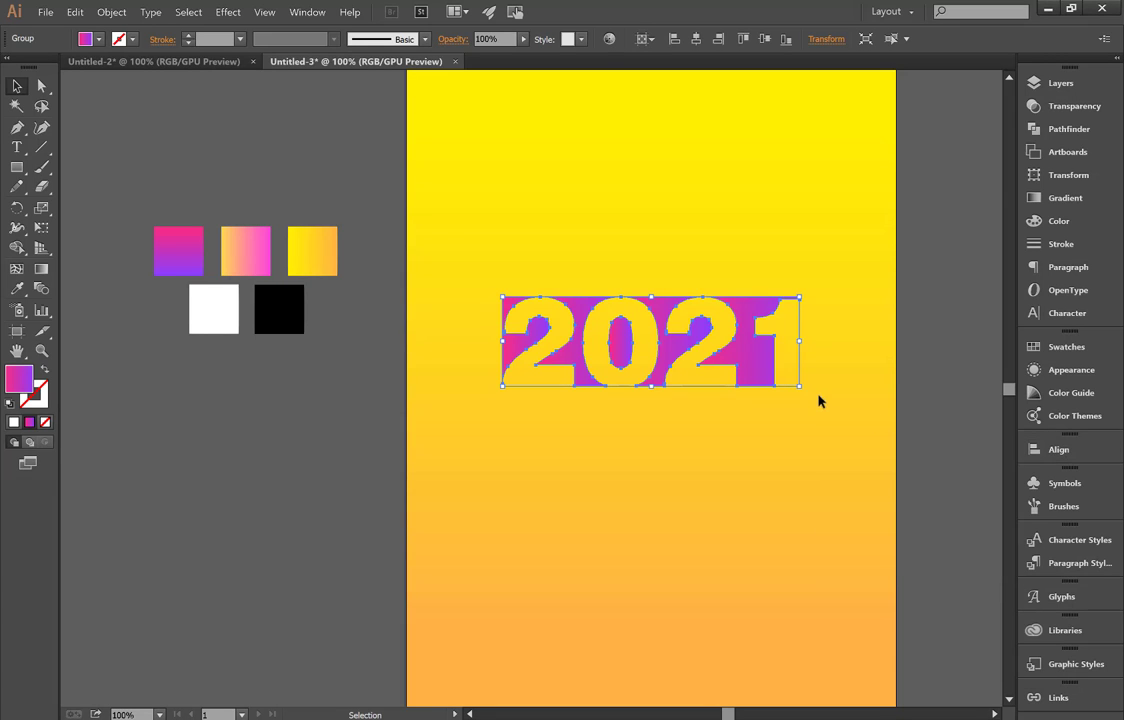
# Enlarge the 2021 group slightly and move it lower on the page
pyautogui.moveTo(801, 387); pyautogui.dragTo(826, 399)
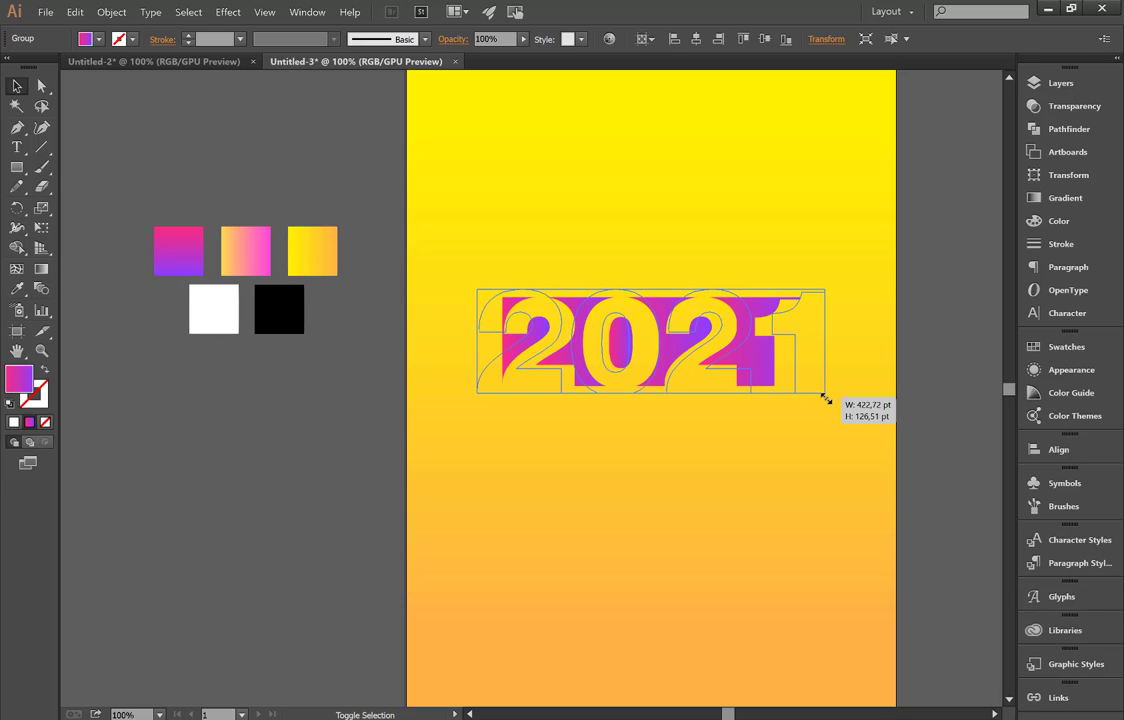
pyautogui.scroll(-1, 906, 399)
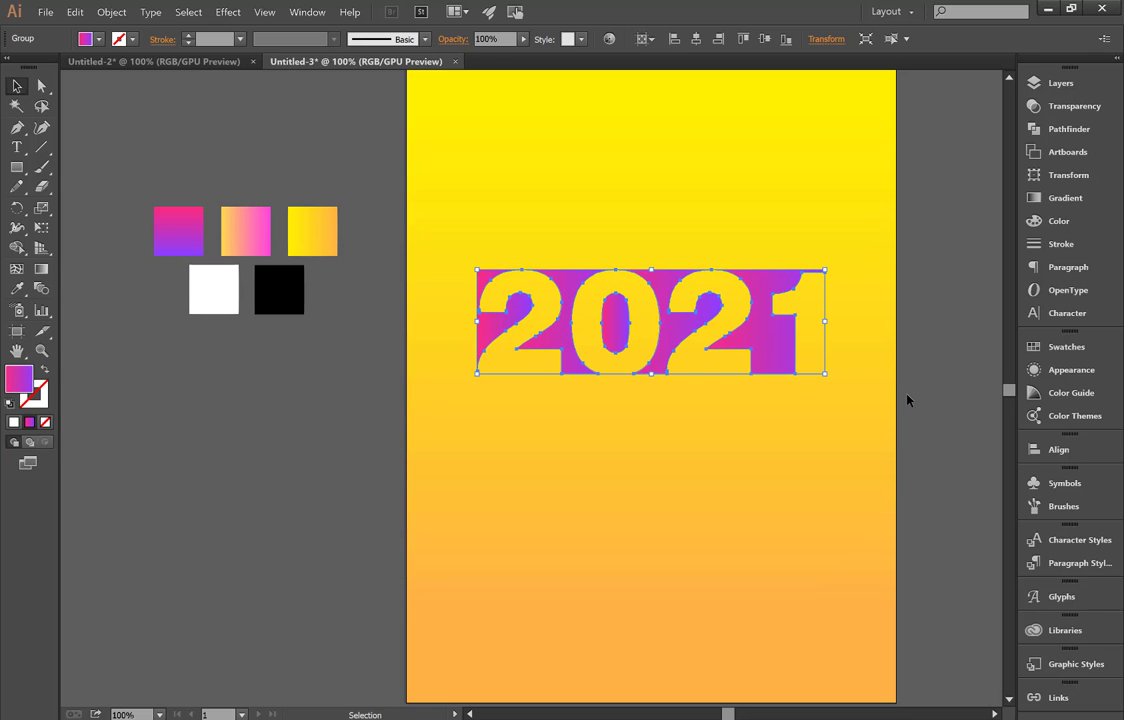
pyautogui.moveTo(761, 365); pyautogui.dragTo(761, 372)
pyautogui.click(908, 359)
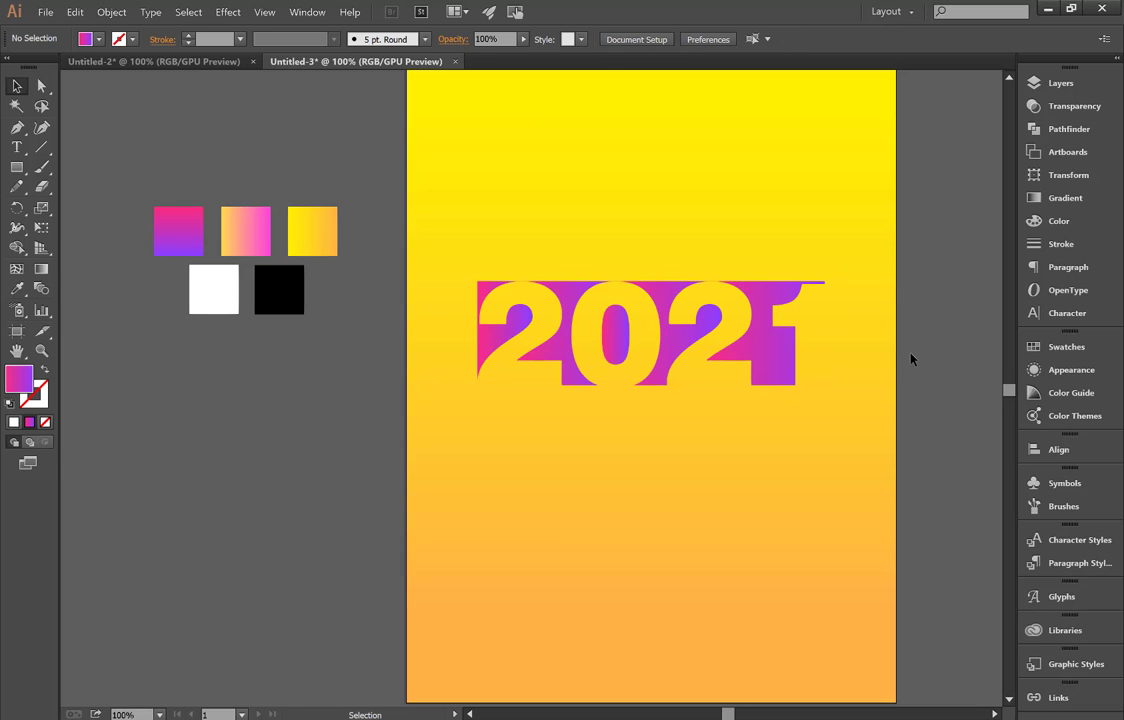
pyautogui.scroll(-2, 908, 359)
pyautogui.scroll(1, 946, 336)
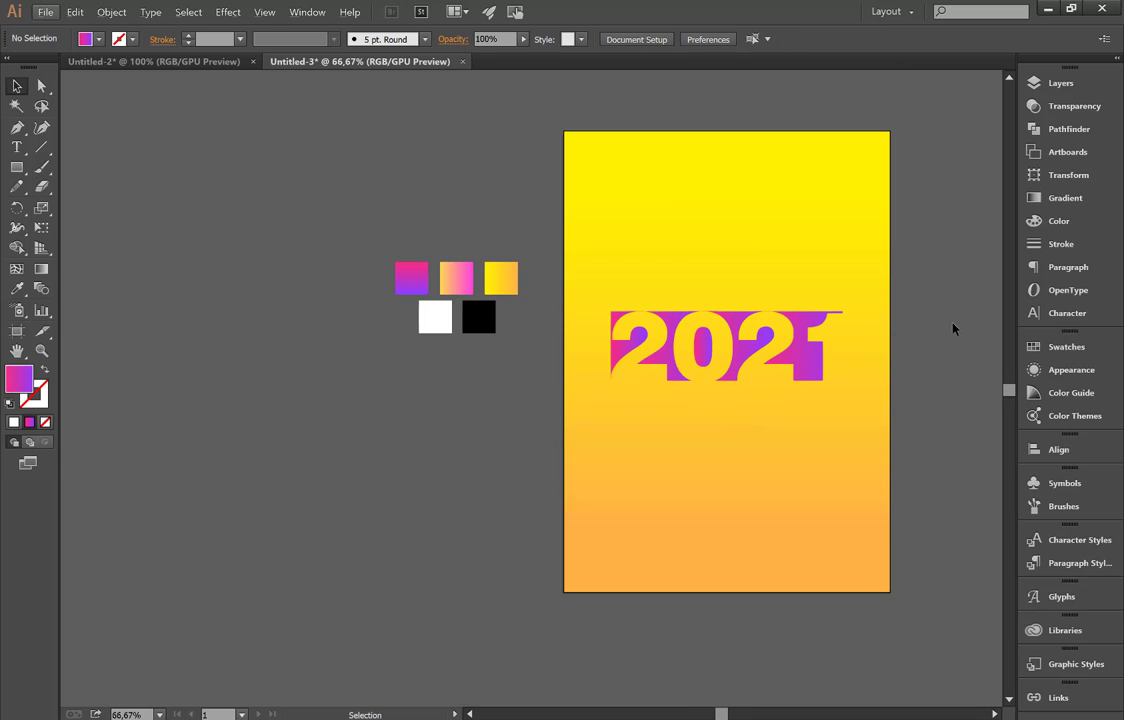
pyautogui.scroll(1, 952, 328)
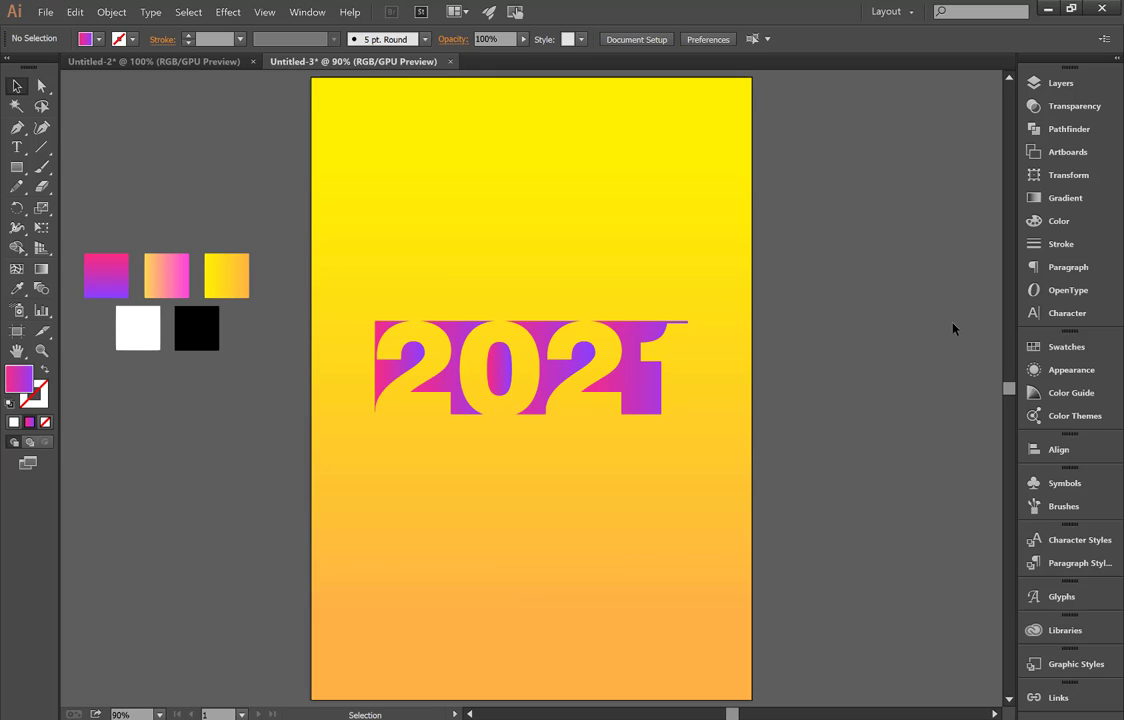
pyautogui.scroll(2, 952, 328)
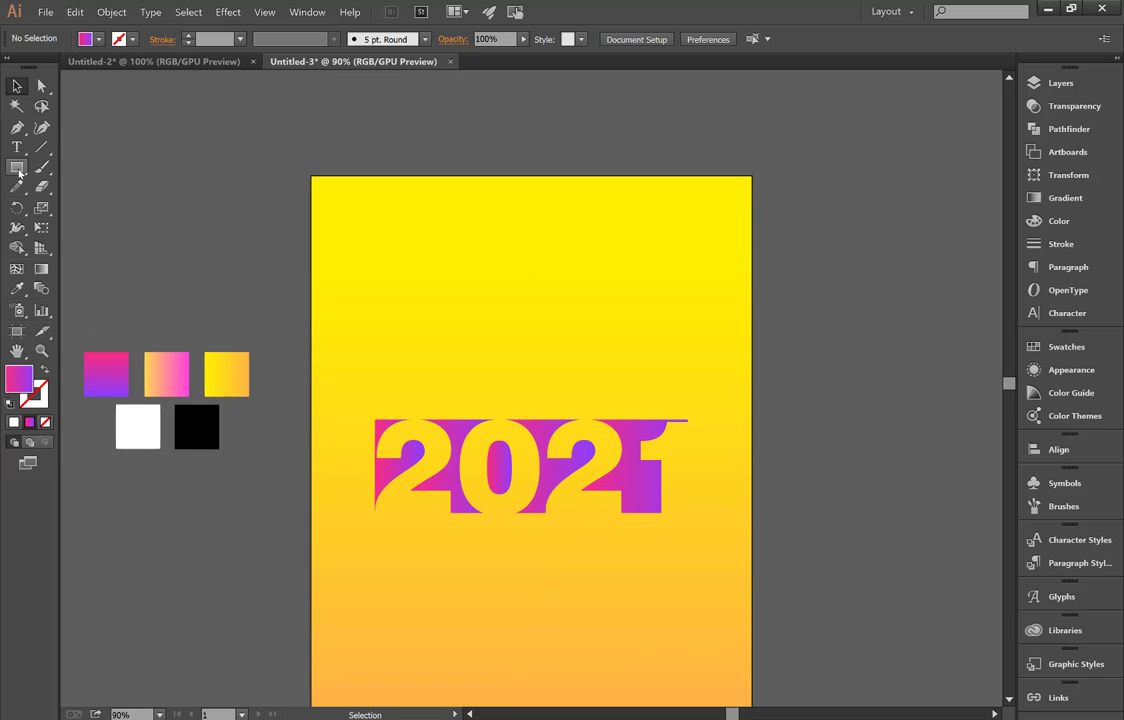
# Draw a large circle centred on the artboard's top-left corner and give it a white fill
pyautogui.moveTo(21, 172); pyautogui.dragTo(70, 207)
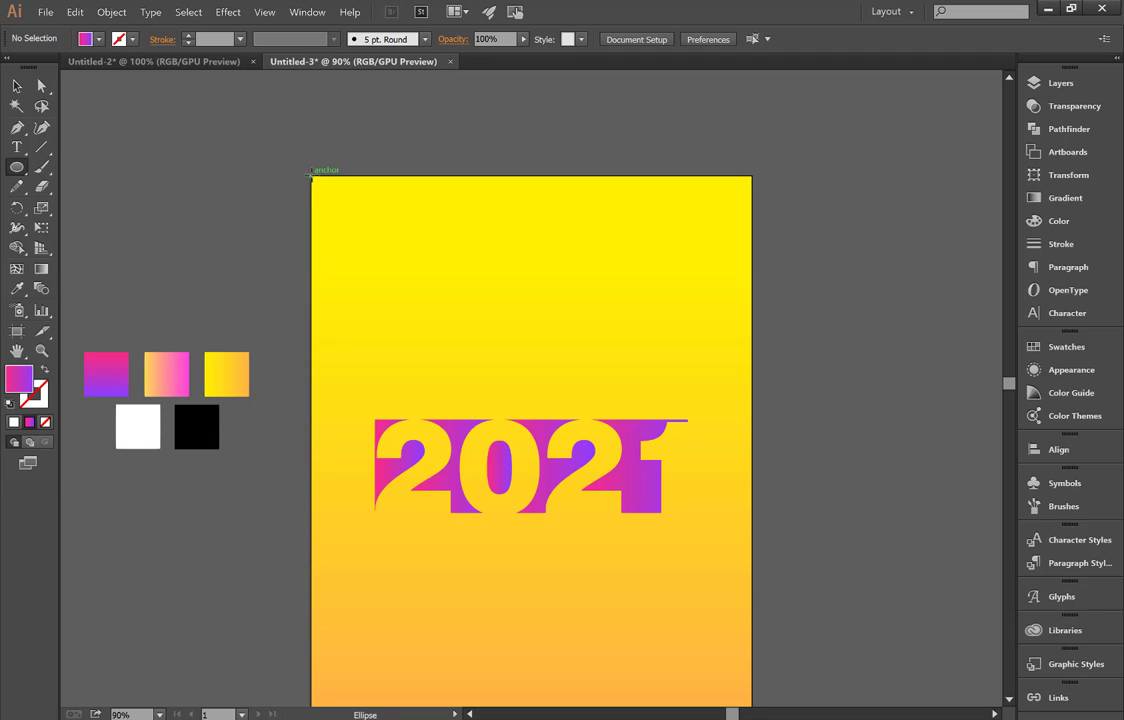
pyautogui.moveTo(319, 184); pyautogui.dragTo(480, 327)
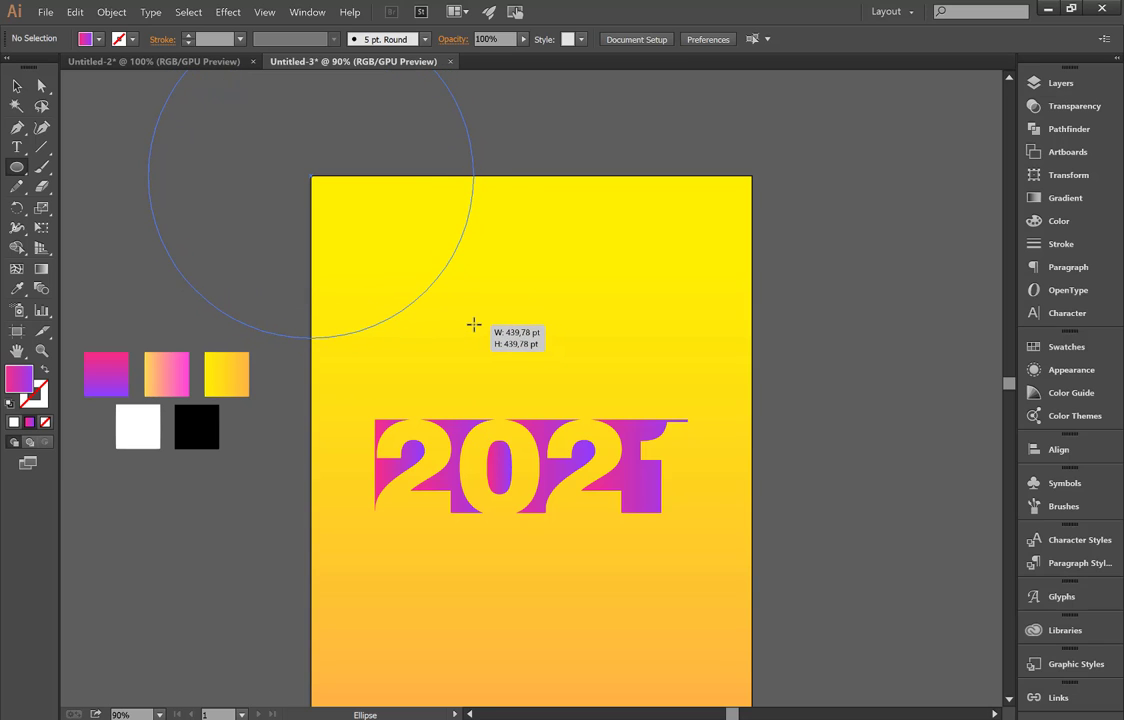
pyautogui.moveTo(480, 327); pyautogui.dragTo(474, 324)
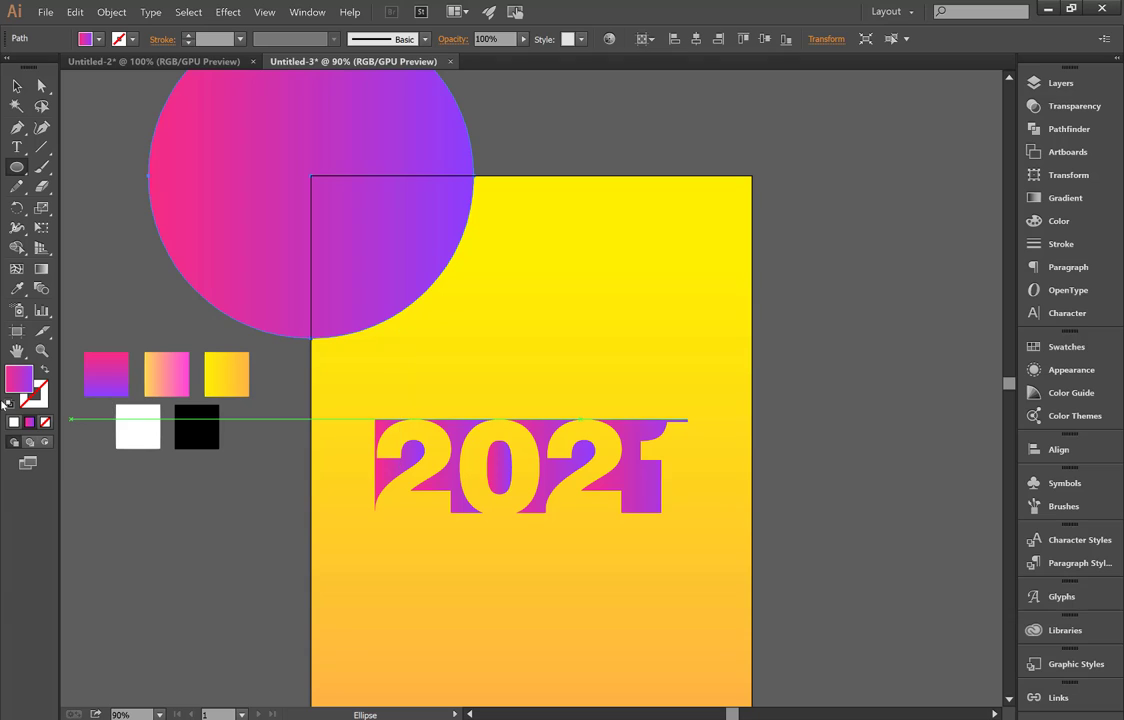
pyautogui.press('i')
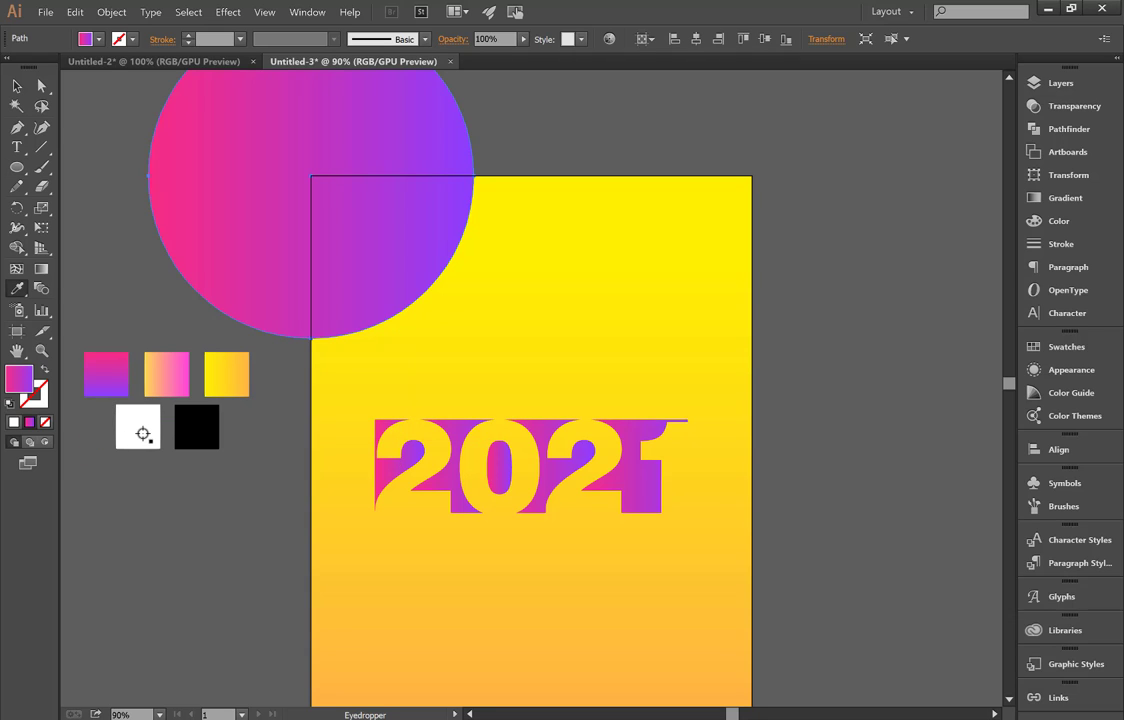
pyautogui.click(133, 436)
pyautogui.click(17, 88)
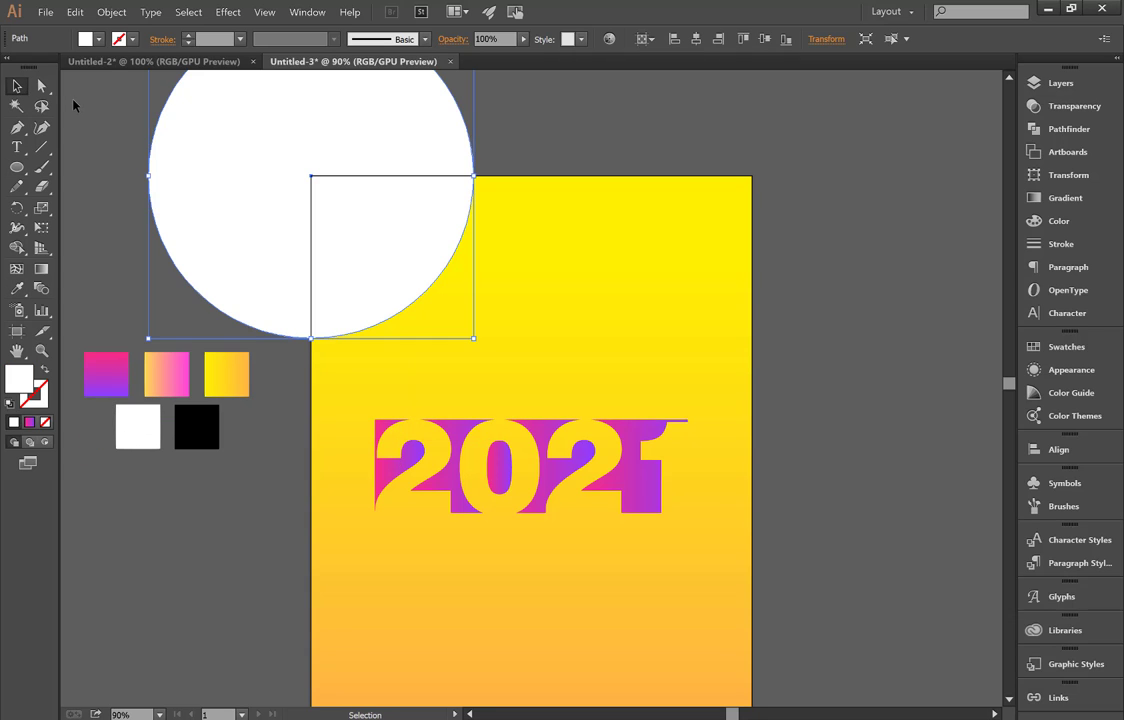
pyautogui.click(63, 89)
# Copy the white circle and shrink it into a medium circle at the poster's top-right
pyautogui.moveTo(250, 192); pyautogui.dragTo(650, 221)
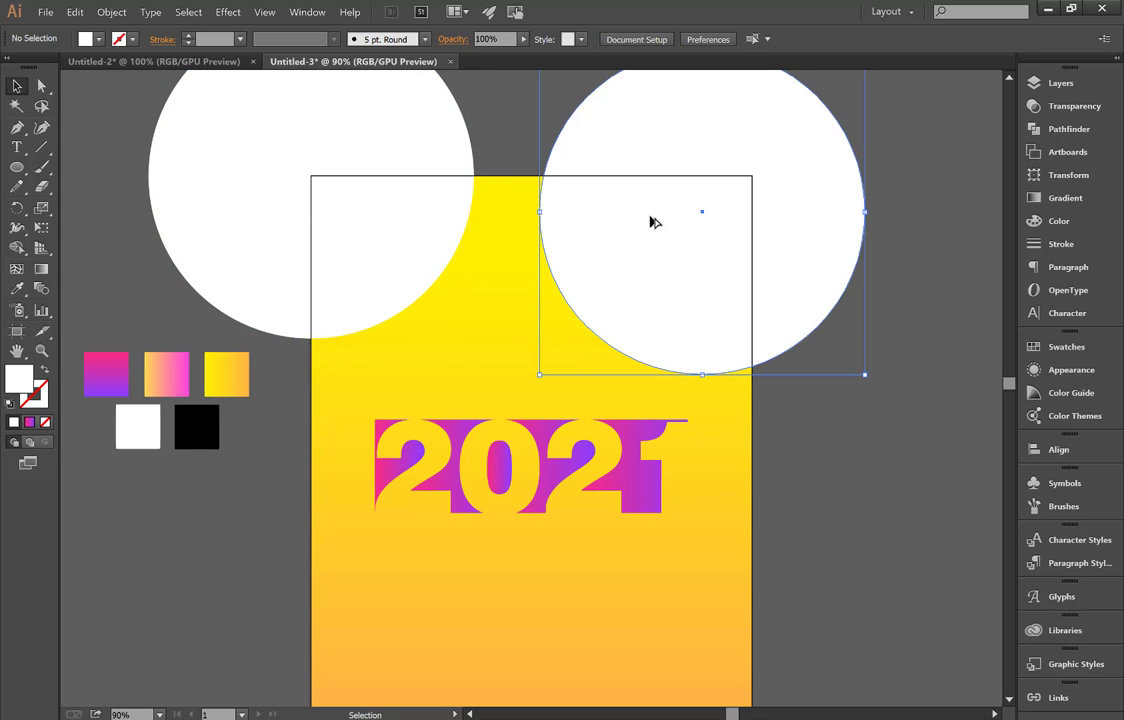
pyautogui.moveTo(864, 375); pyautogui.dragTo(809, 319)
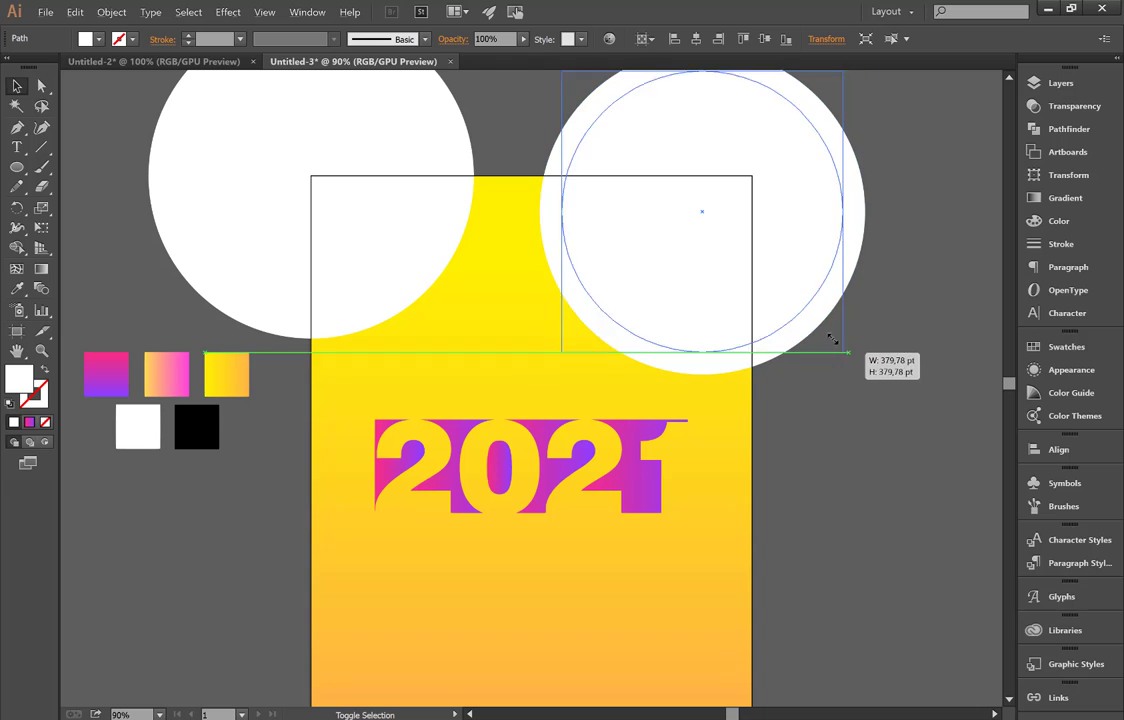
pyautogui.moveTo(770, 247); pyautogui.dragTo(705, 323)
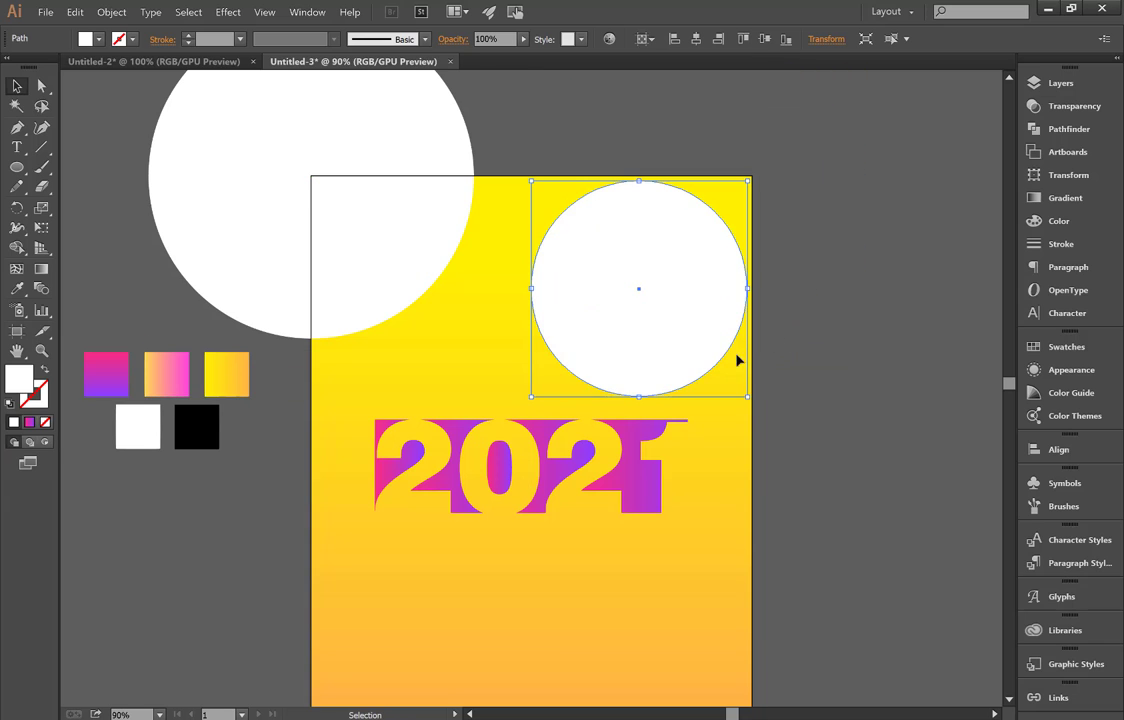
pyautogui.moveTo(747, 398); pyautogui.dragTo(743, 390)
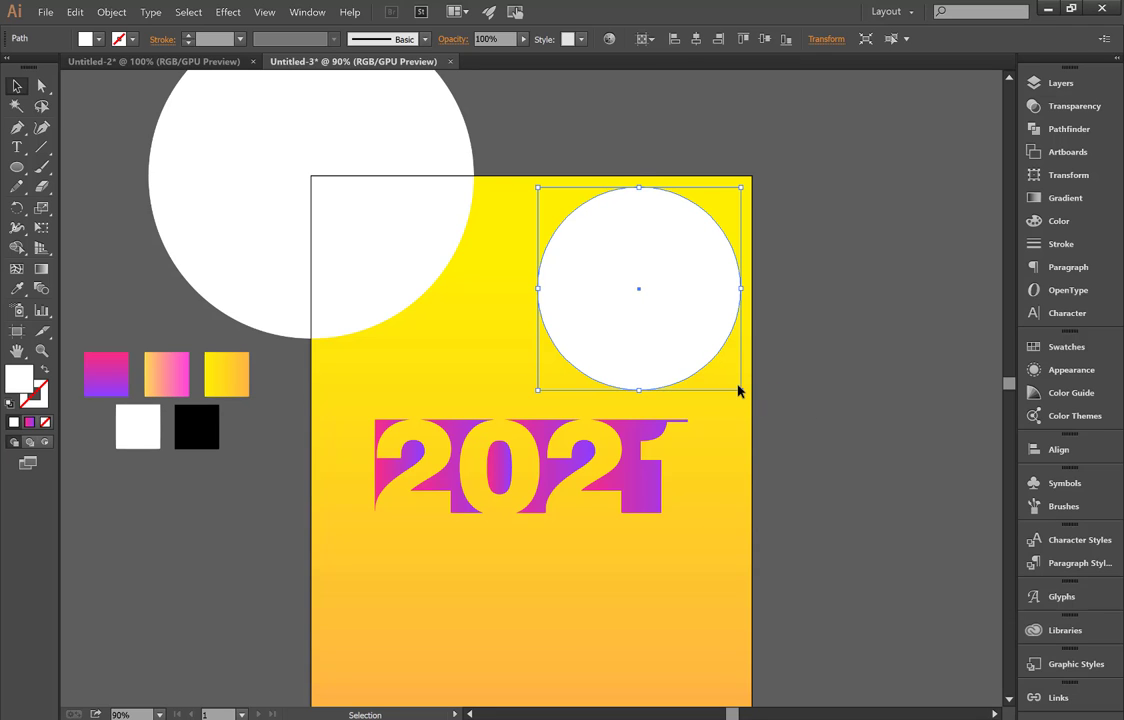
pyautogui.moveTo(738, 390); pyautogui.dragTo(732, 385)
pyautogui.moveTo(697, 341)
pyautogui.mouseDown()
pyautogui.moveTo(503, 376)
pyautogui.moveTo(507, 393)
pyautogui.mouseUp()
# Add a smaller white circle copy above 2021, then select all three circles
pyautogui.click(865, 340)
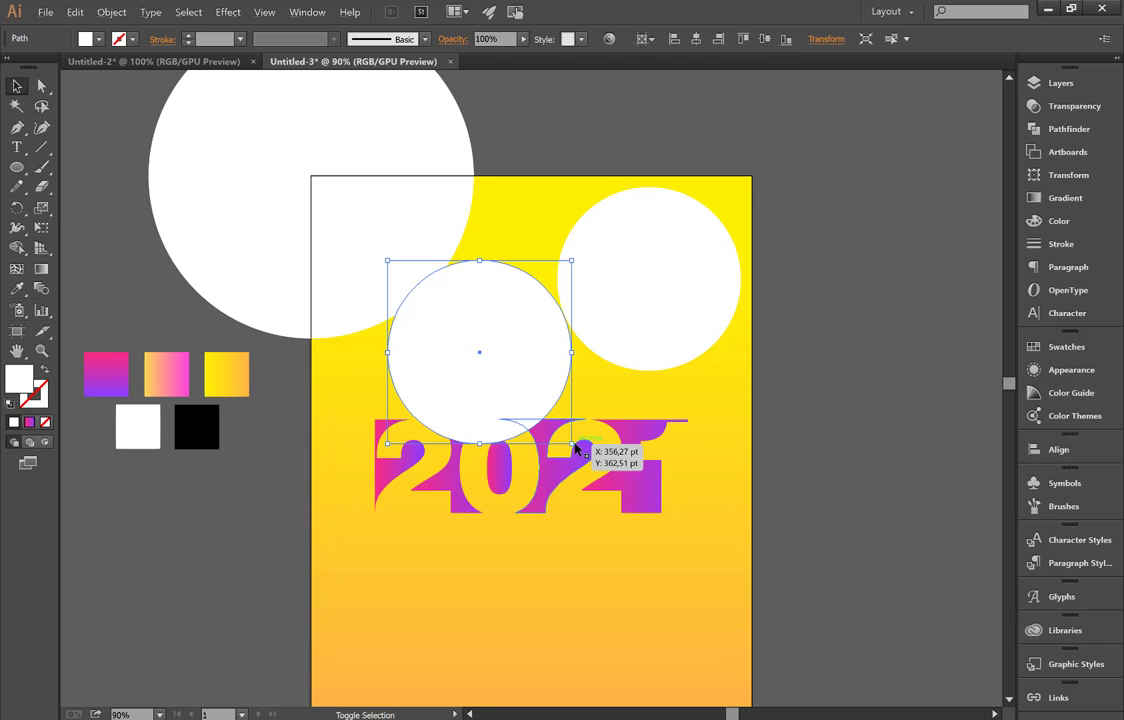
pyautogui.moveTo(572, 442); pyautogui.dragTo(530, 415)
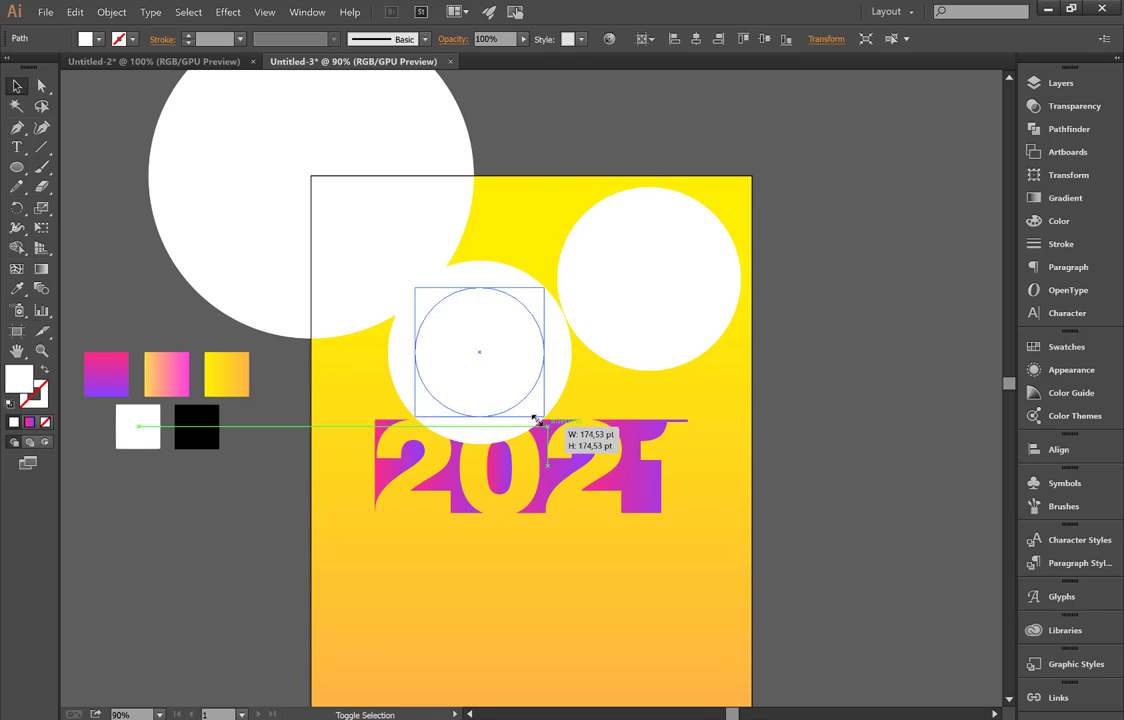
pyautogui.moveTo(530, 415); pyautogui.dragTo(513, 370)
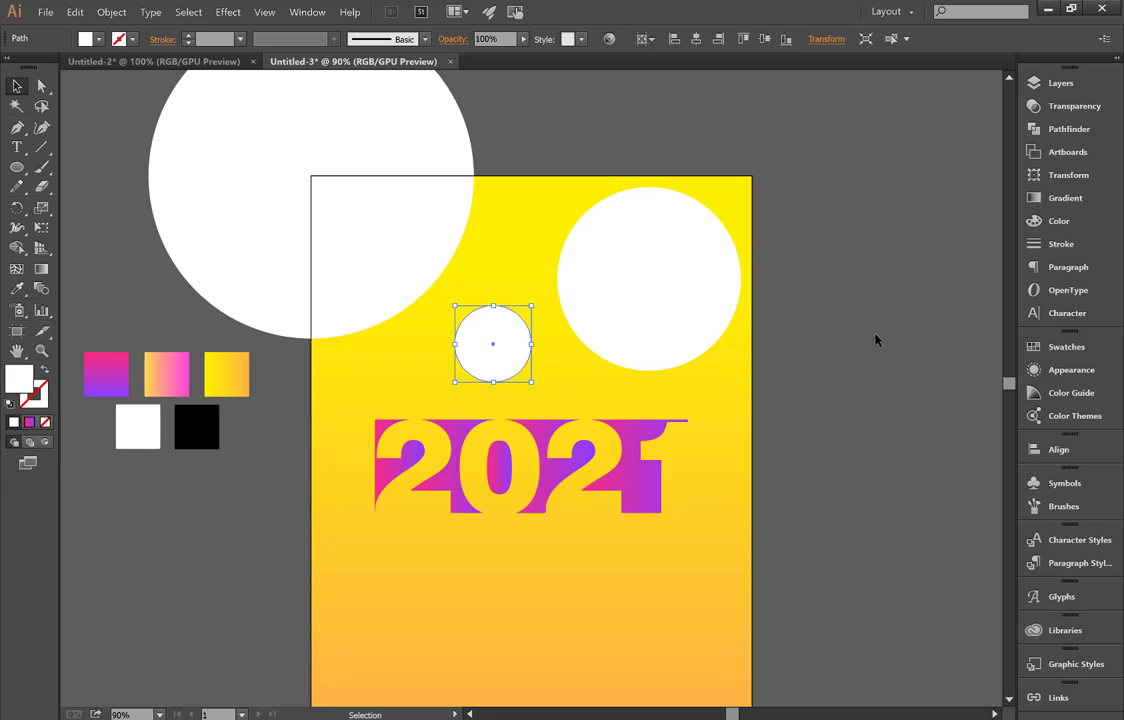
pyautogui.click(876, 335)
pyautogui.click(670, 292)
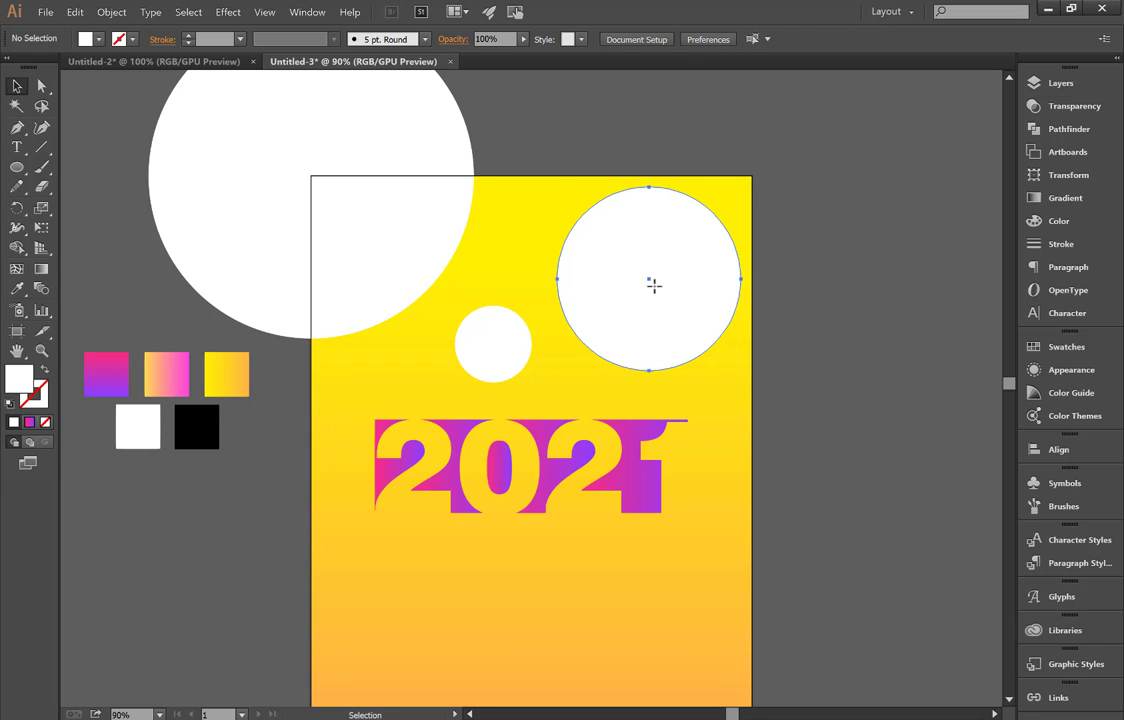
pyautogui.keyDown('shift'); pyautogui.click(505, 337); pyautogui.keyUp('shift')
pyautogui.keyDown('shift'); pyautogui.click(387, 250); pyautogui.keyUp('shift')
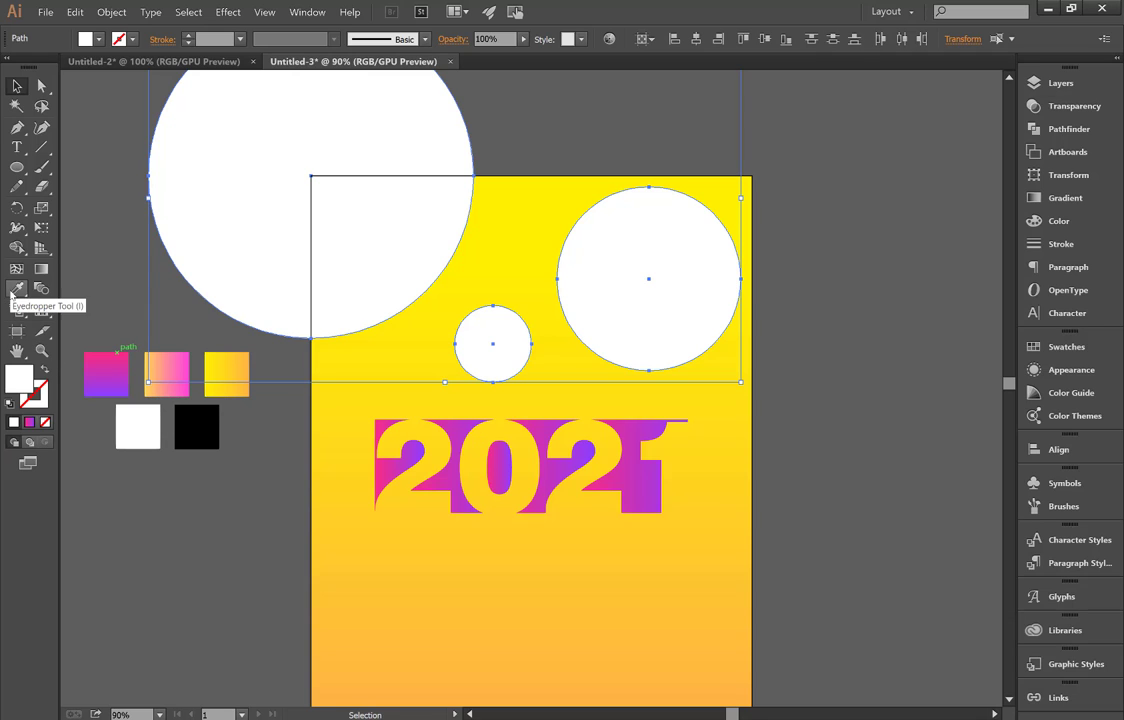
# Fill all three circles with the pink-to-yellow gradient swatch
pyautogui.click(14, 290)
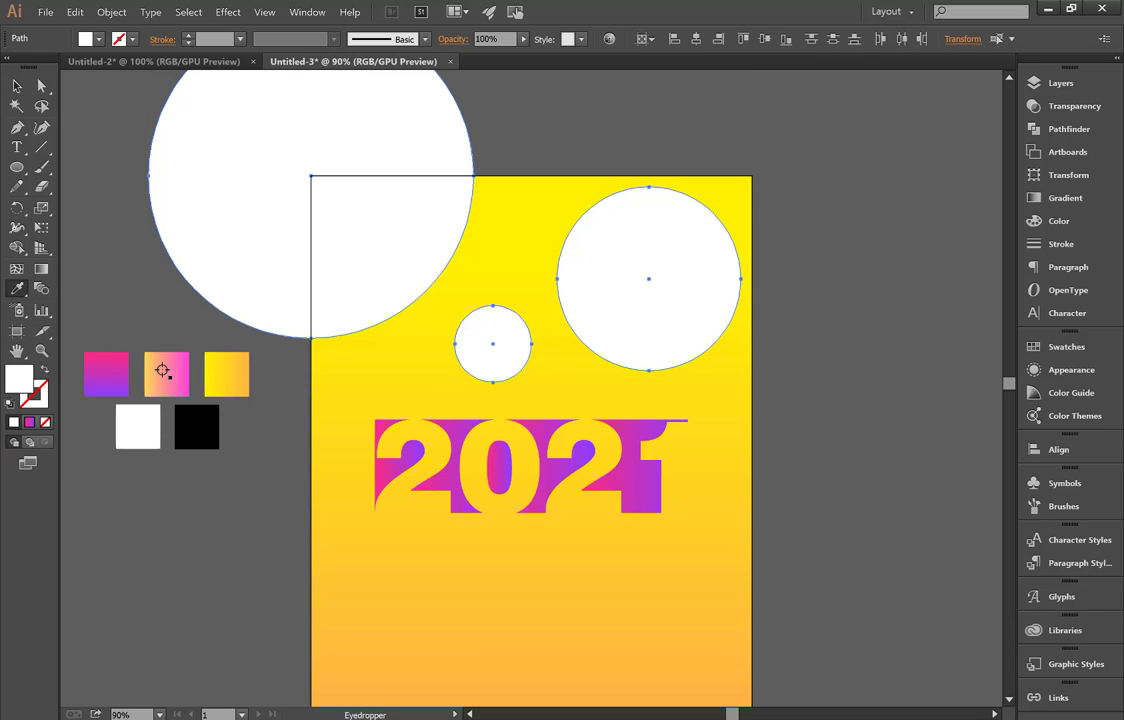
pyautogui.click(162, 371)
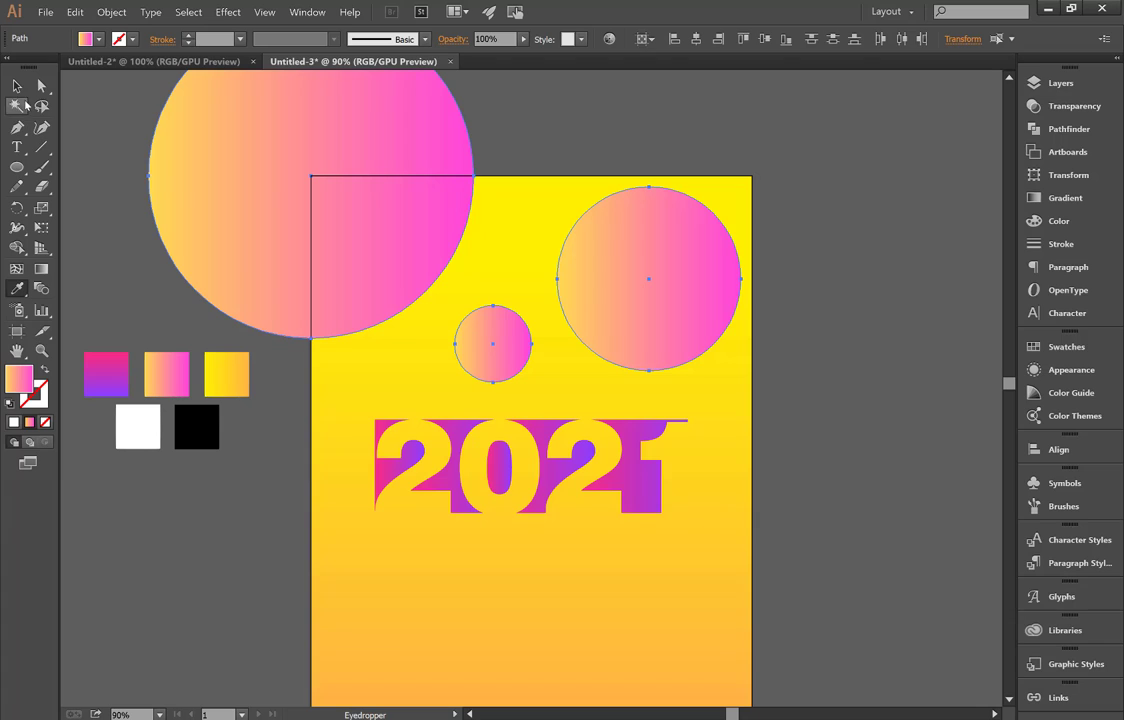
pyautogui.click(17, 86)
pyautogui.click(75, 109)
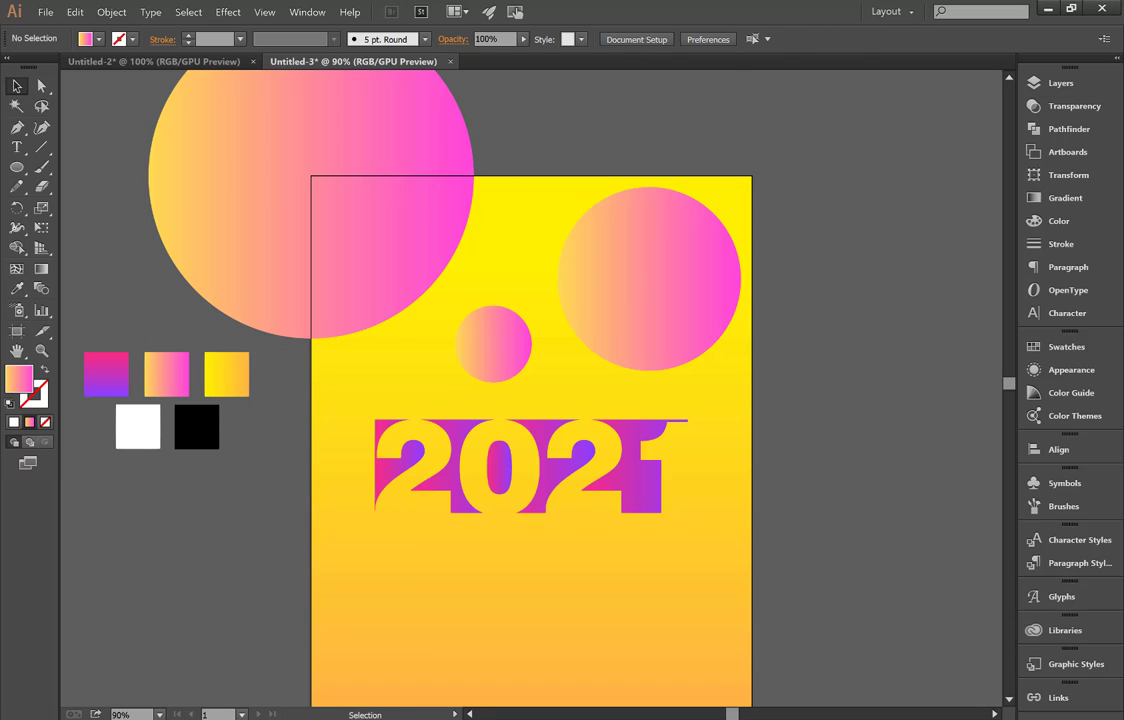
pyautogui.click(1060, 83)
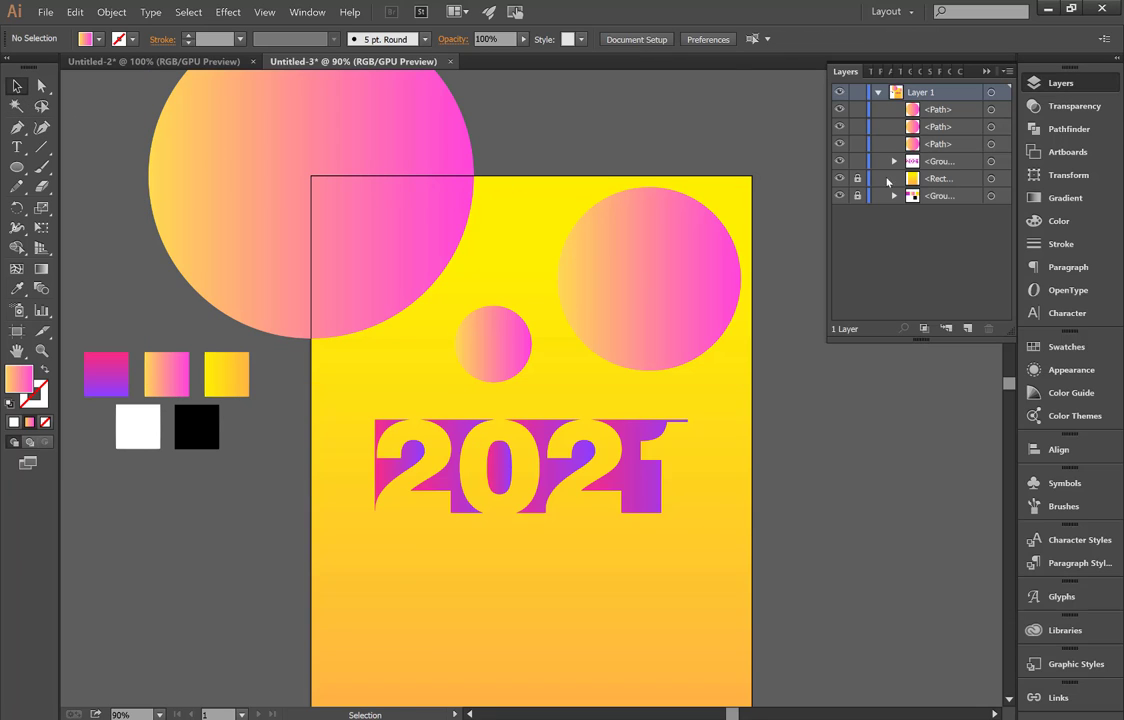
pyautogui.click(512, 212)
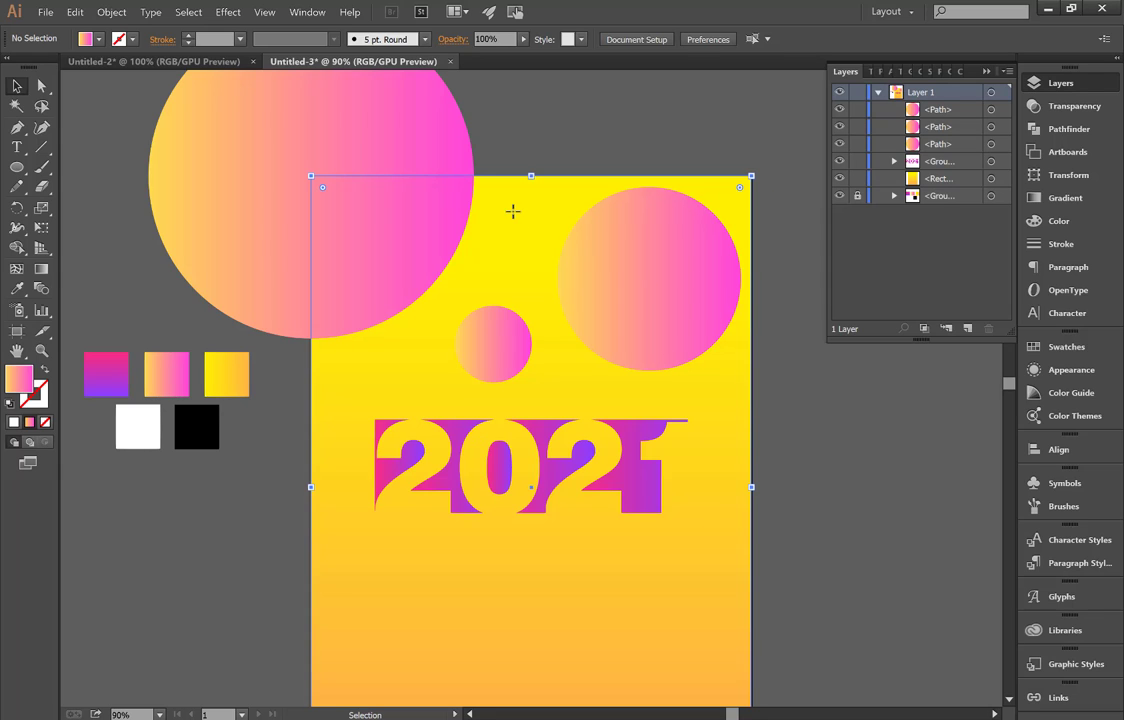
pyautogui.keyDown('shift'); pyautogui.click(410, 135); pyautogui.keyUp('shift')
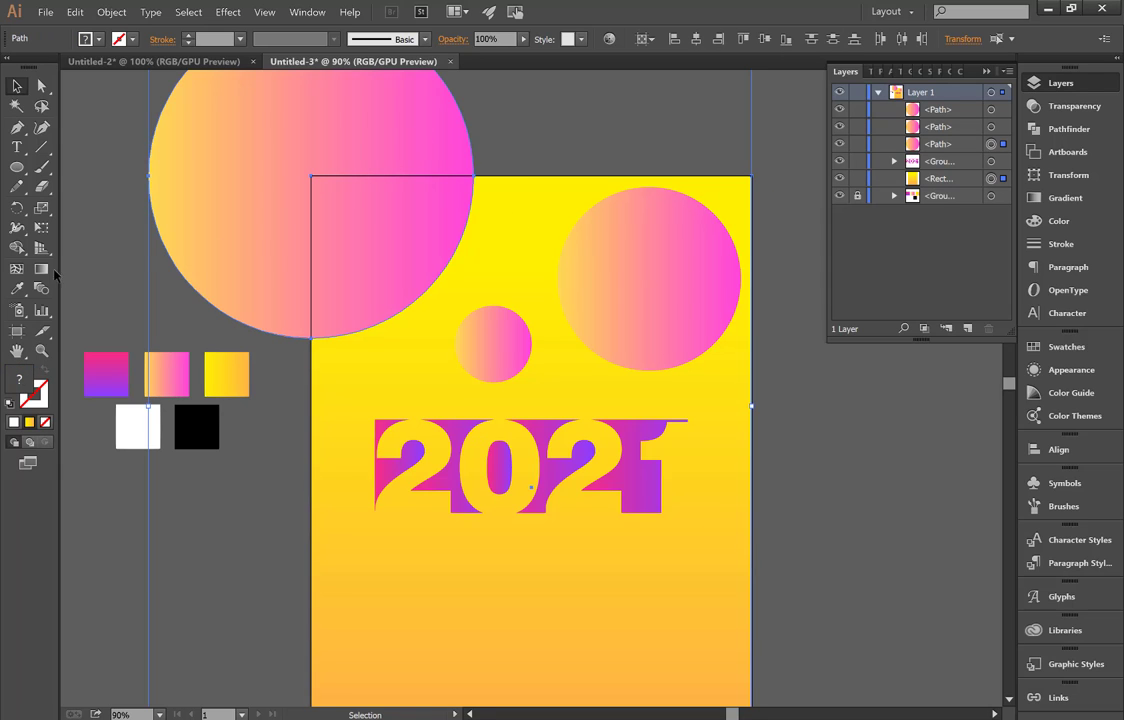
pyautogui.click(17, 248)
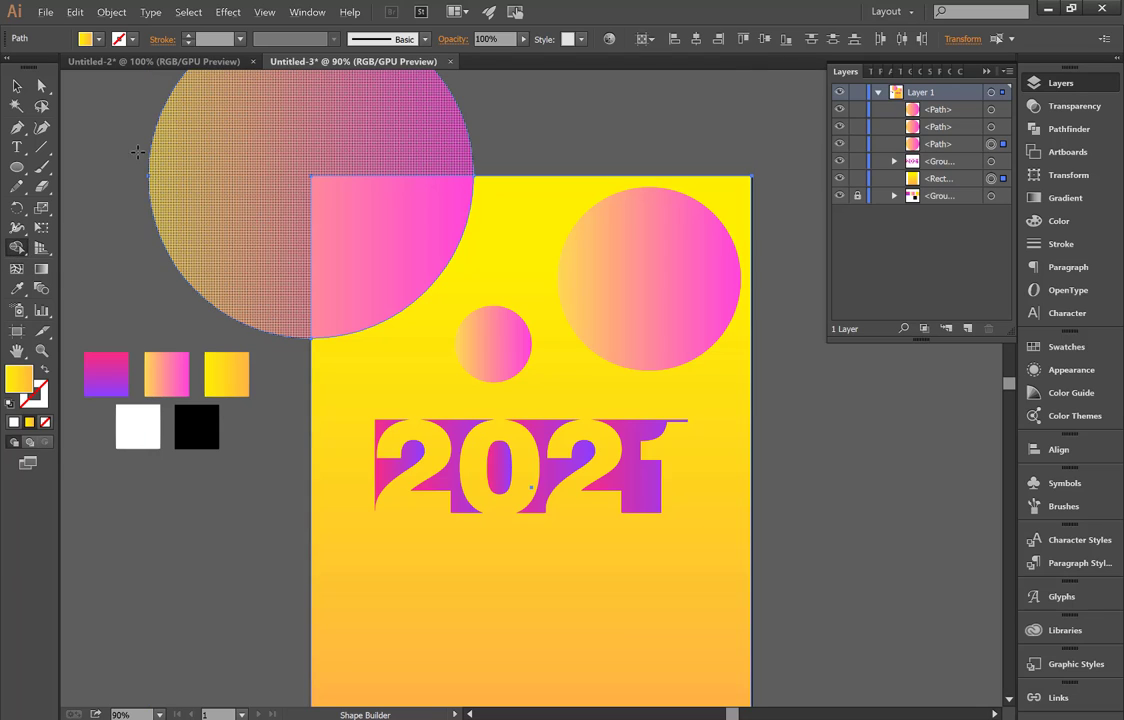
pyautogui.click(18, 90)
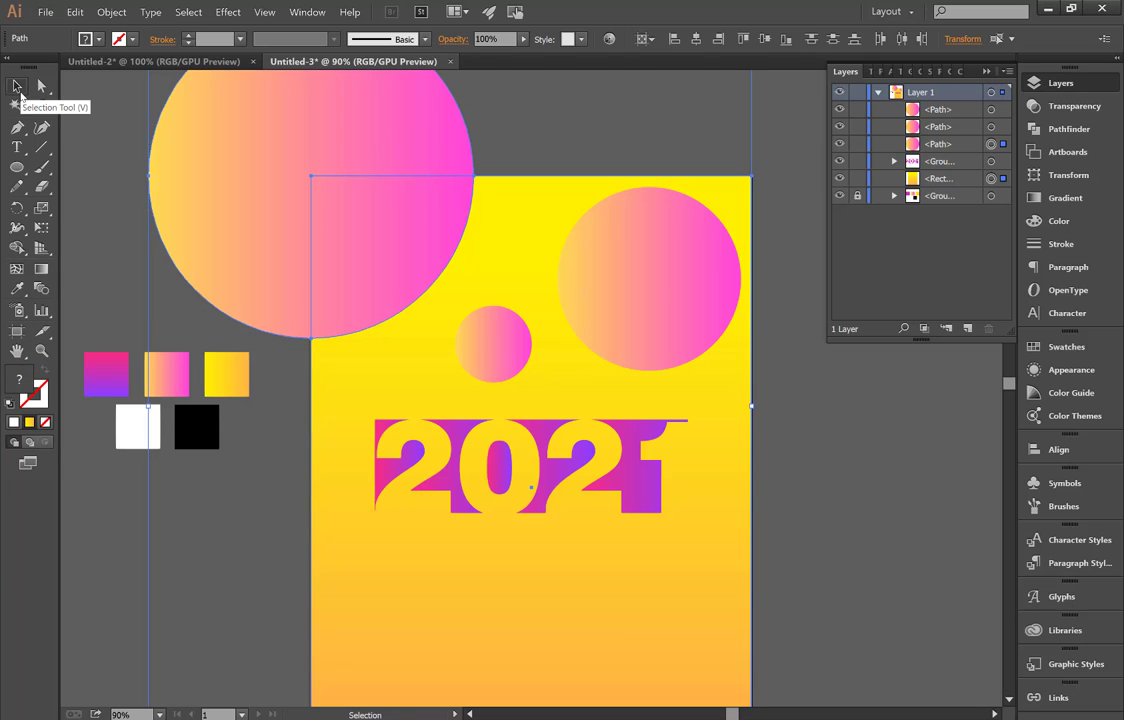
# Resize and tilt the large gradient circle so it covers the poster's top-left corner
pyautogui.click(103, 171)
pyautogui.click(364, 258)
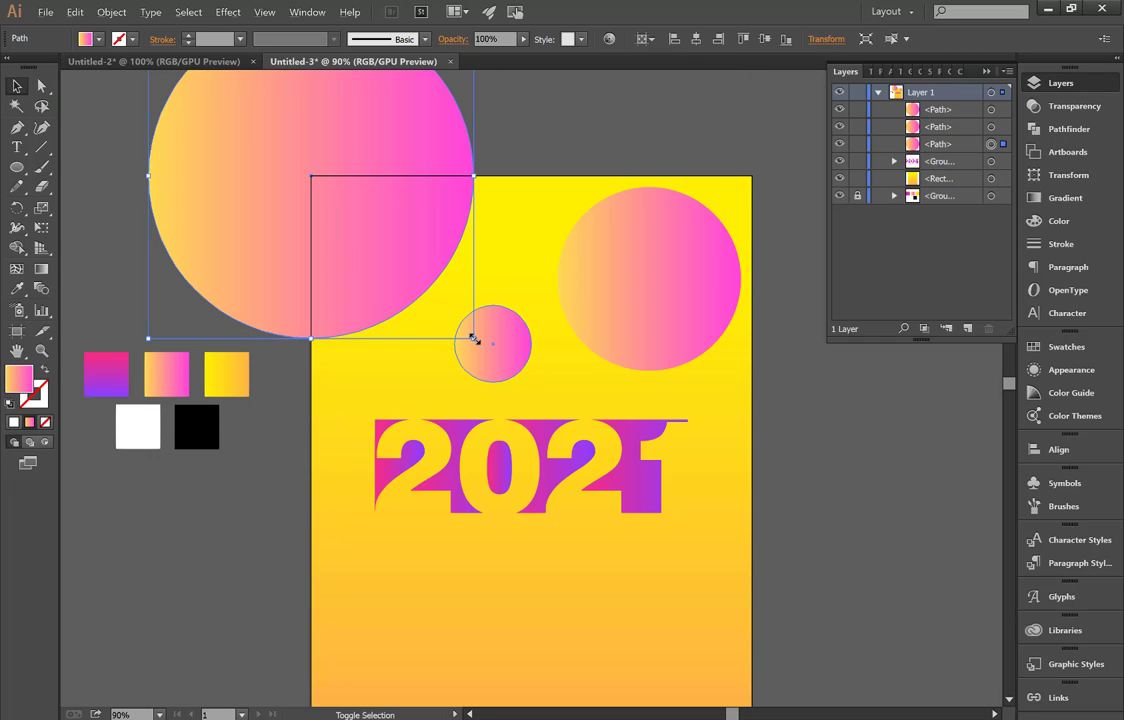
pyautogui.moveTo(469, 334); pyautogui.dragTo(445, 328)
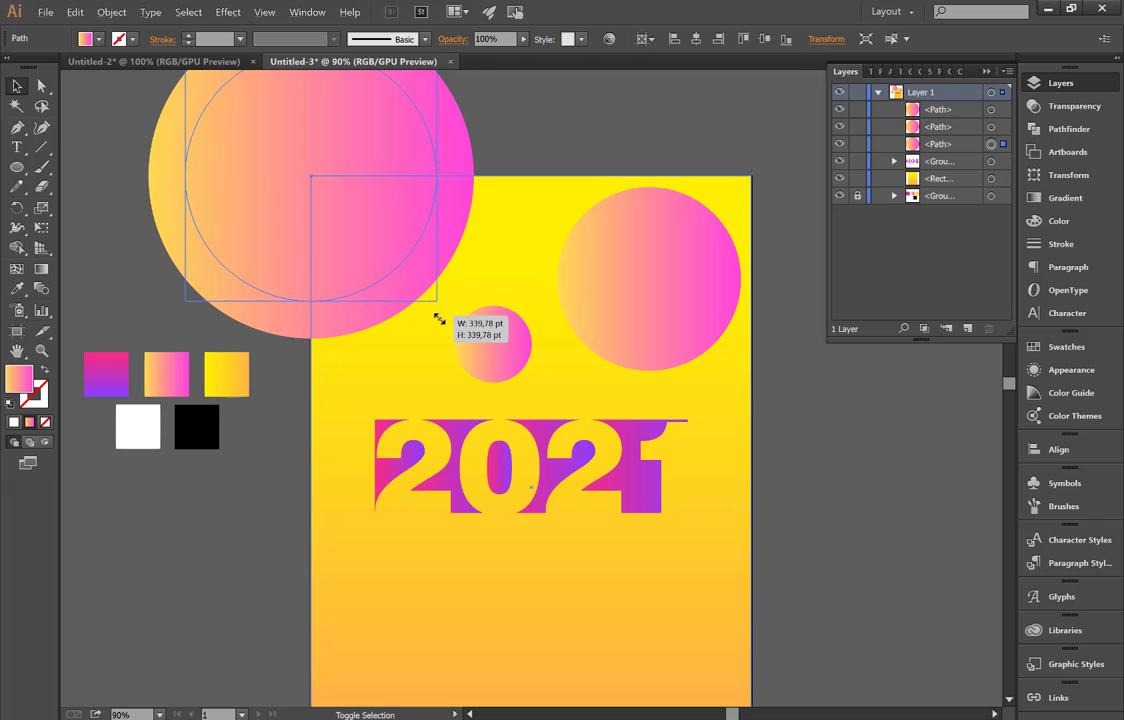
pyautogui.moveTo(445, 328); pyautogui.dragTo(445, 333)
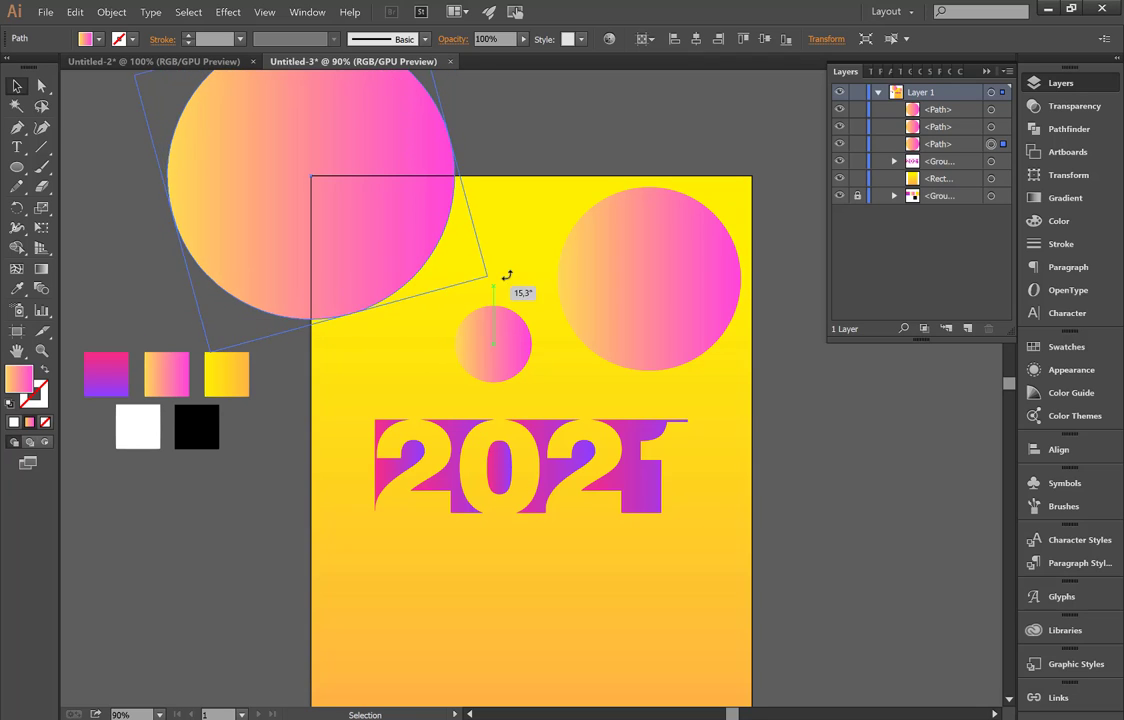
pyautogui.moveTo(455, 325); pyautogui.dragTo(514, 268)
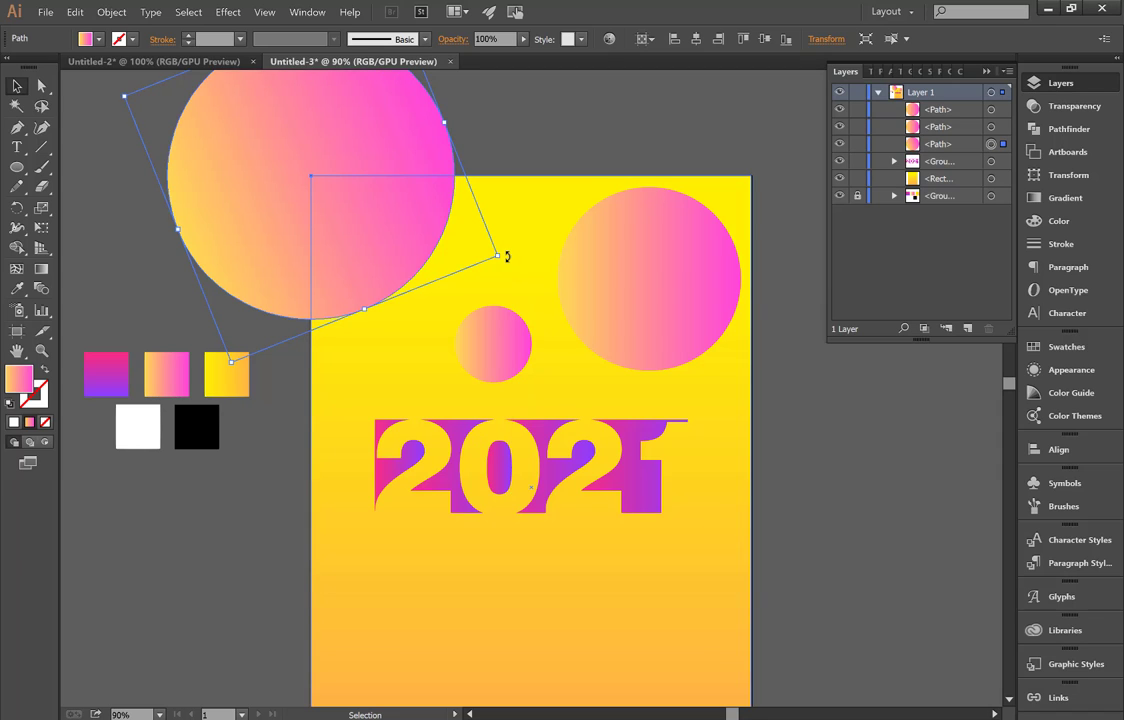
pyautogui.moveTo(507, 256); pyautogui.dragTo(563, 155)
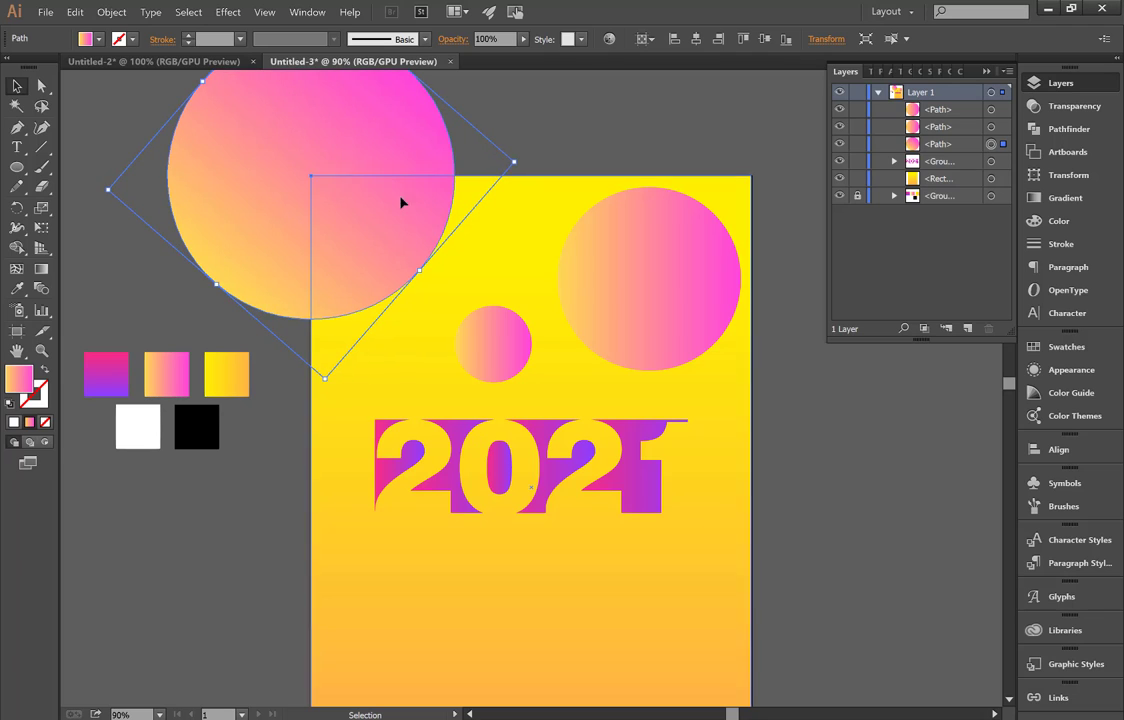
pyautogui.moveTo(420, 276); pyautogui.dragTo(436, 297)
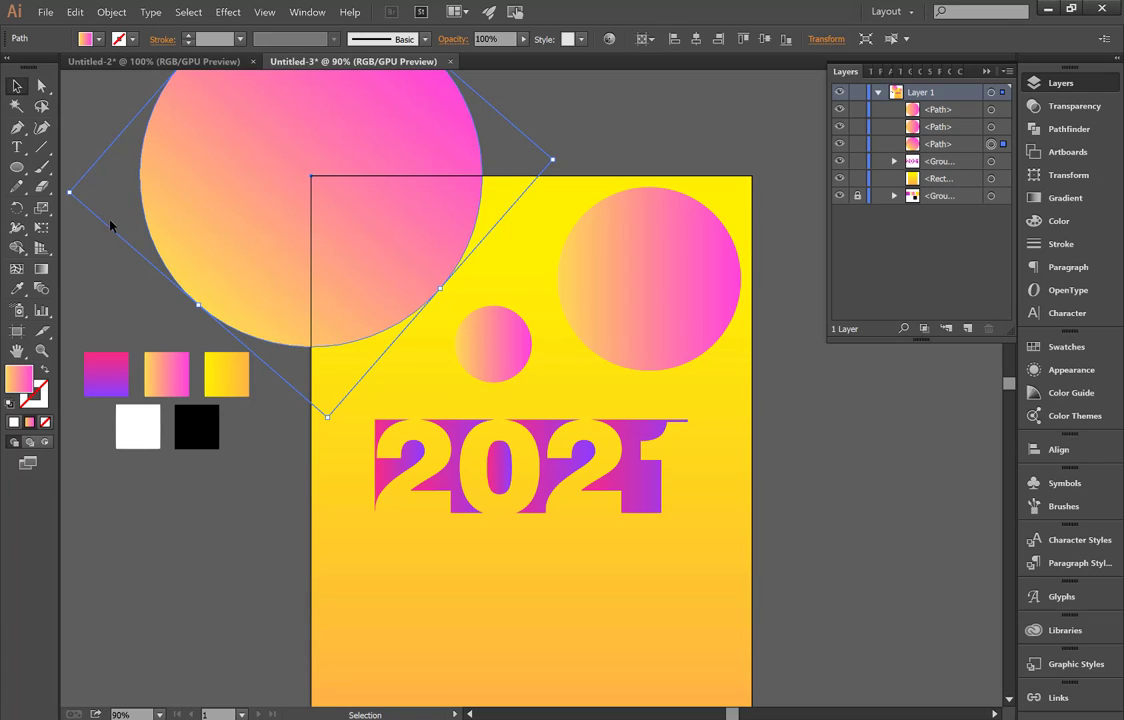
# Trim away the circle's part outside the poster using Shape Builder with the background
pyautogui.keyDown('shift'); pyautogui.click(328, 508); pyautogui.keyUp('shift')
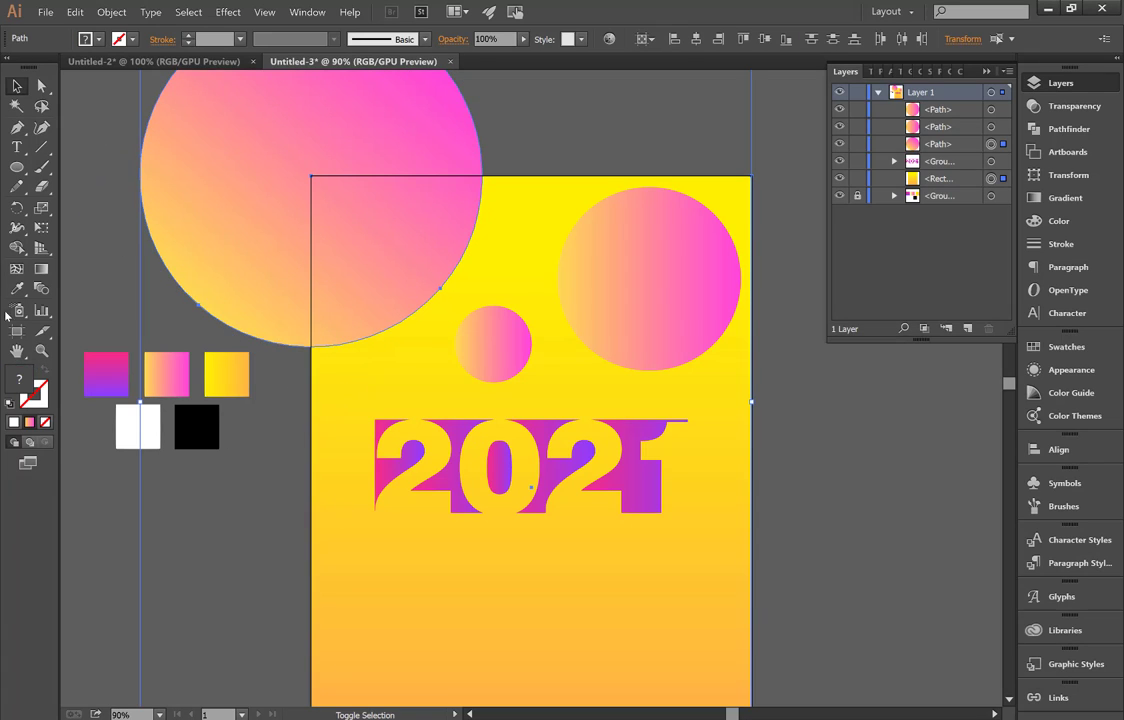
pyautogui.click(17, 247)
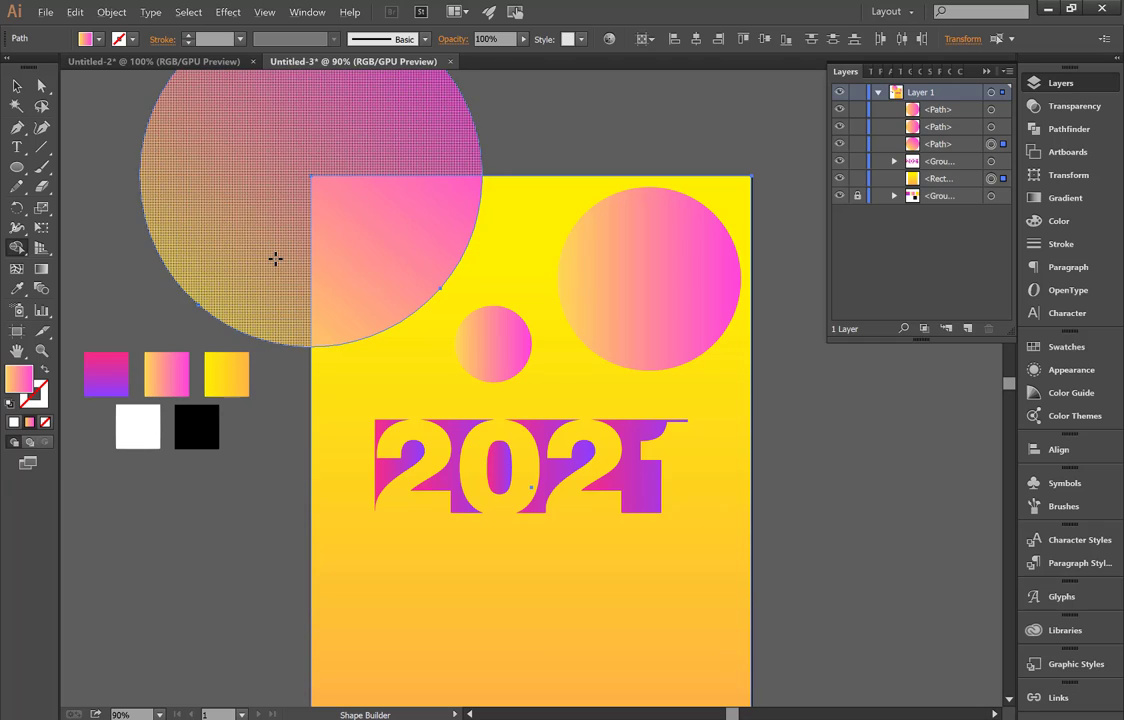
pyautogui.keyDown('alt'); pyautogui.click(275, 258); pyautogui.keyUp('alt')
pyautogui.click(17, 86)
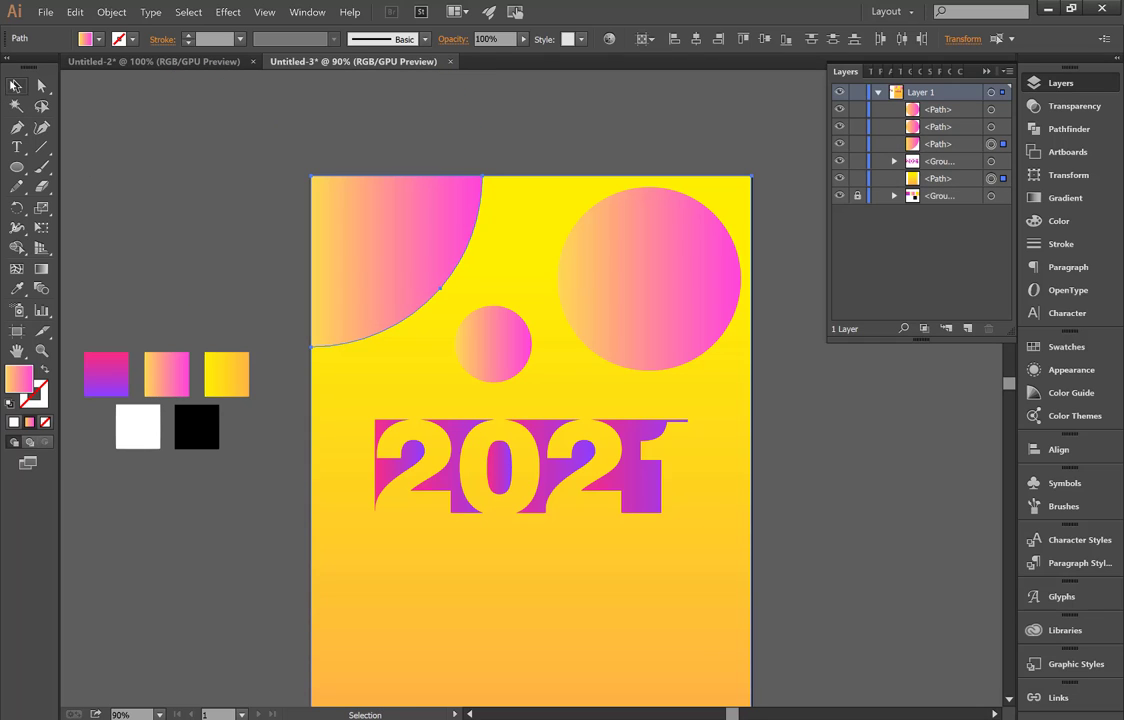
pyautogui.click(208, 188)
# Type a black 'NEW YEAR' line below 2021 and scale it up
pyautogui.keyDown('alt'); pyautogui.scroll(-4, 600, 234); pyautogui.keyUp('alt')
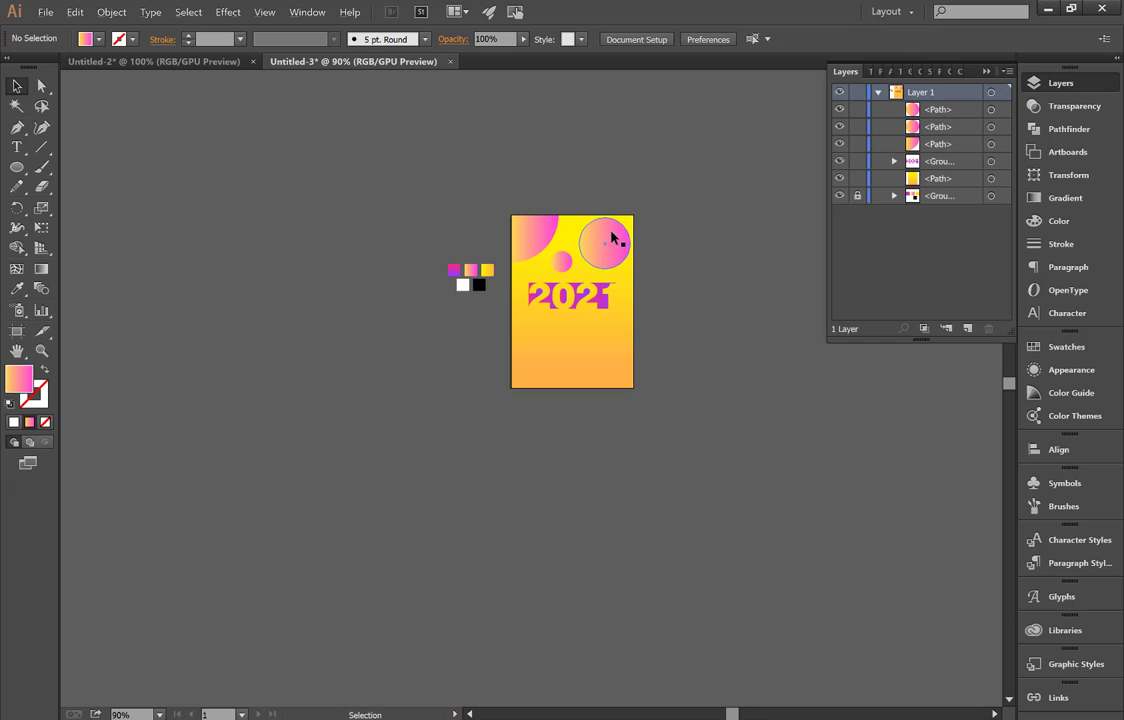
pyautogui.hotkey('ctrl', '0')
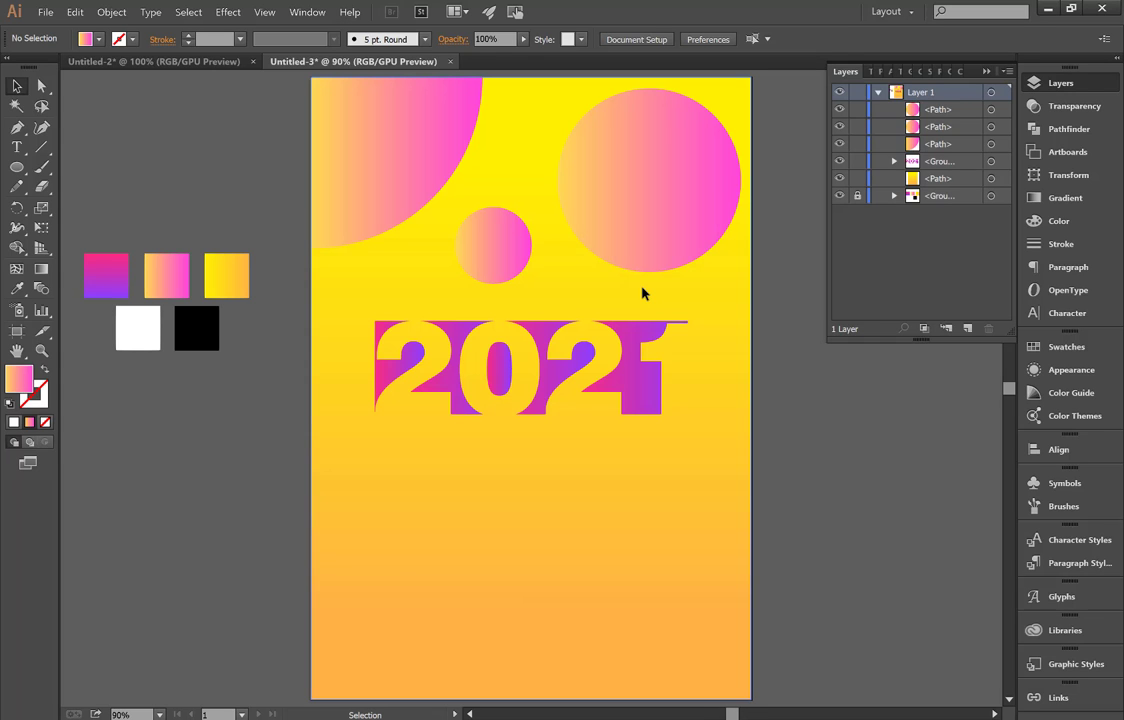
pyautogui.scroll(-1, 655, 295)
pyautogui.scroll(-1, 658, 294)
pyautogui.scroll(-2, 658, 295)
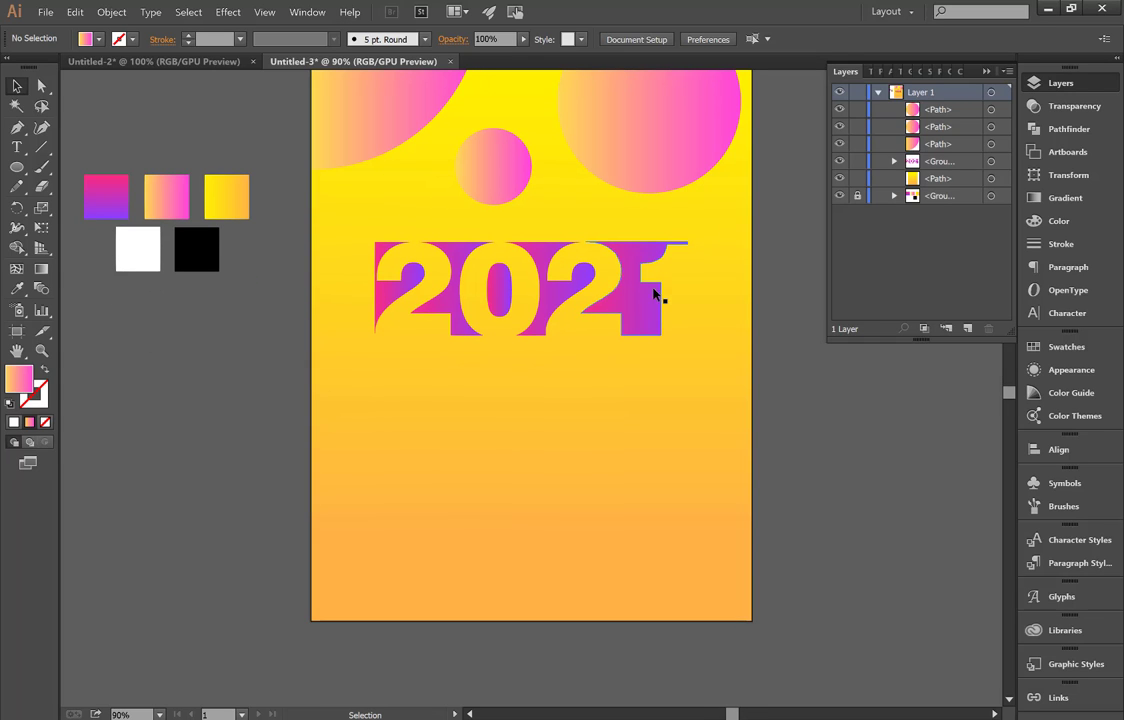
pyautogui.click(17, 147)
pyautogui.click(455, 395)
pyautogui.write('NE')
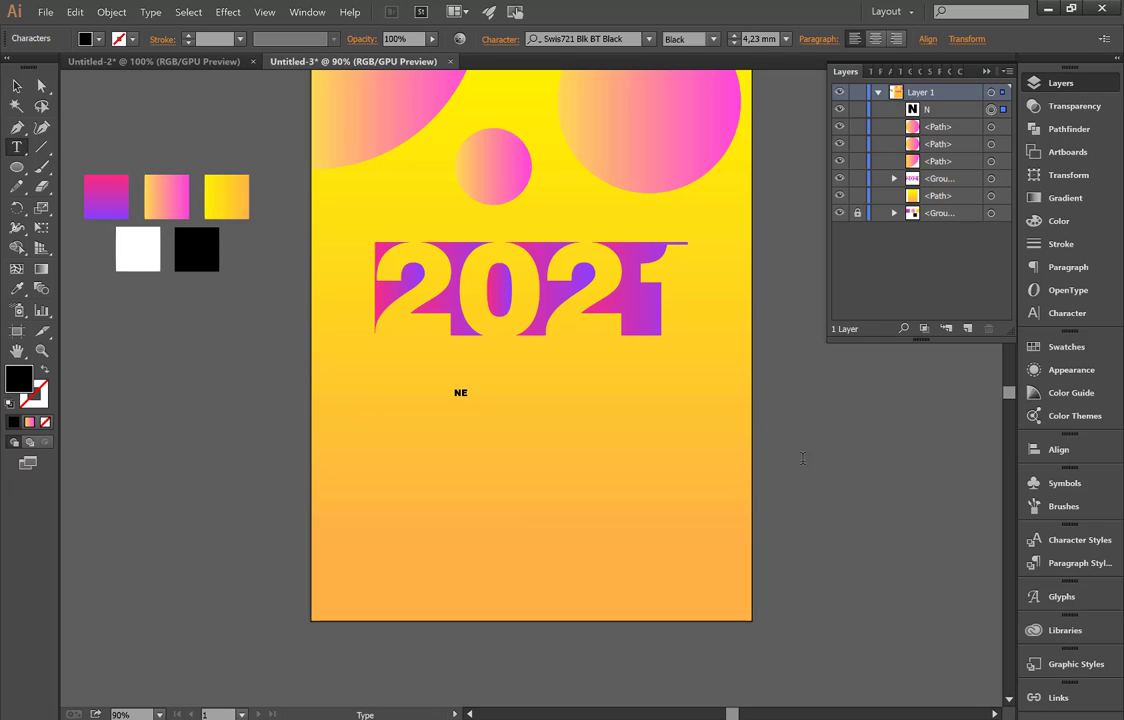
pyautogui.write('W YEA')
pyautogui.write('R')
pyautogui.click(17, 86)
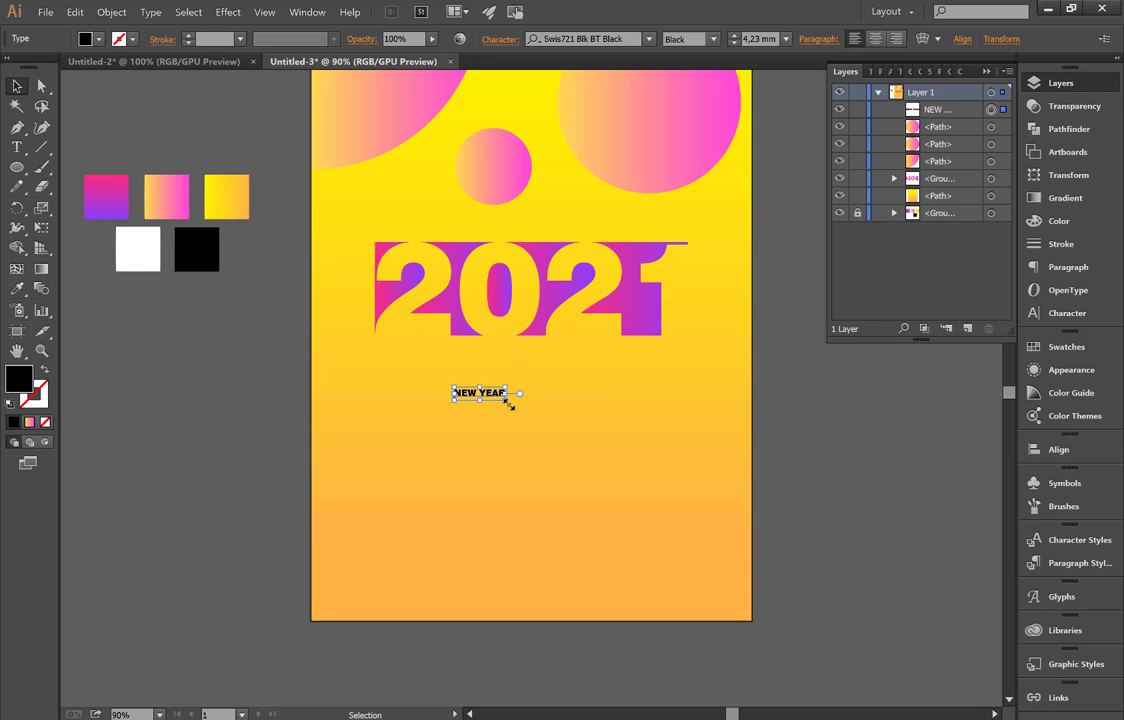
pyautogui.moveTo(508, 399); pyautogui.dragTo(571, 389)
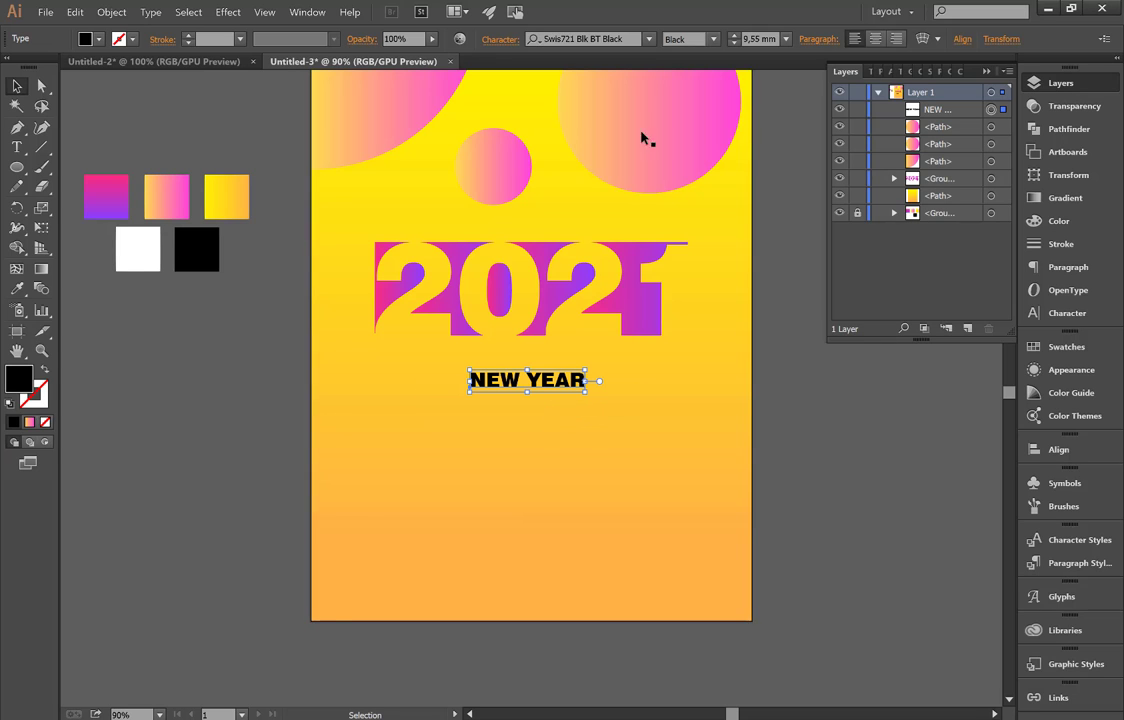
pyautogui.click(649, 39)
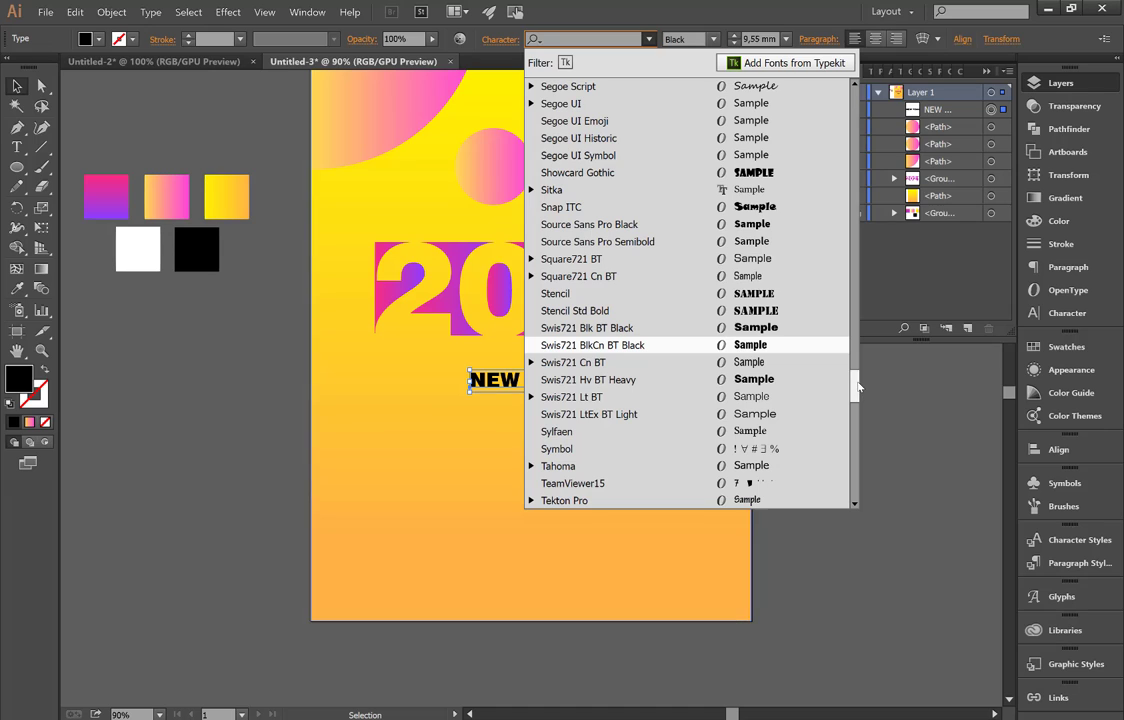
# Set NEW YEAR in Source Sans Pro Semibold with 1500 letter spacing
pyautogui.click(825, 241)
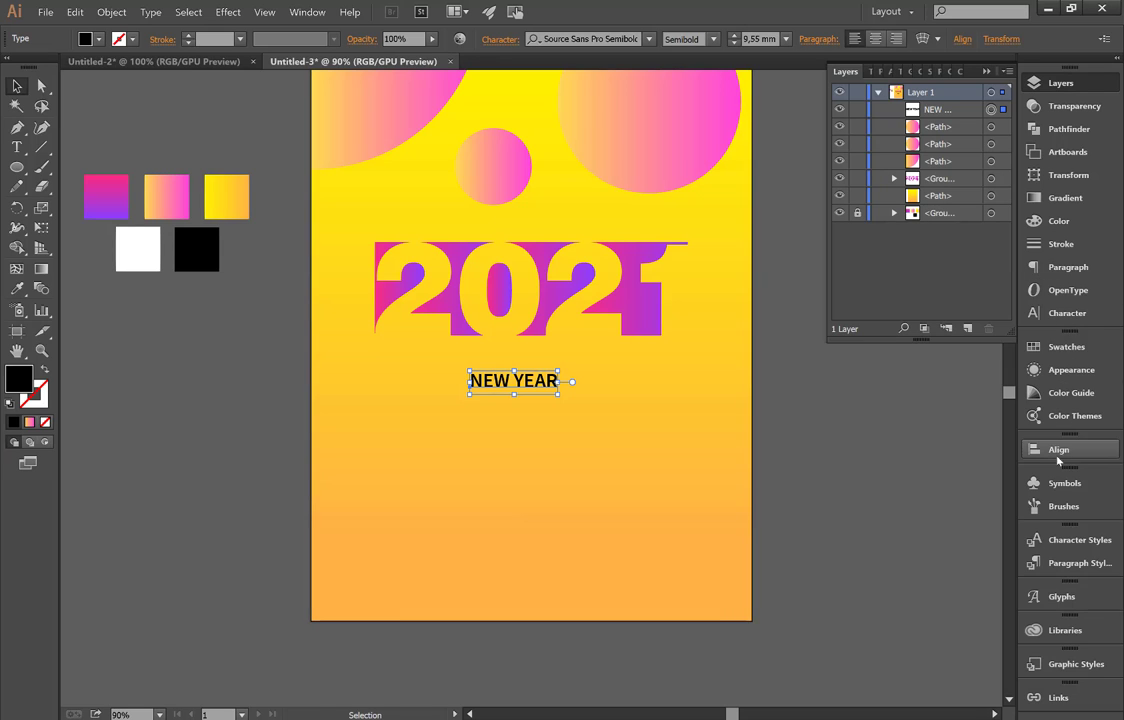
pyautogui.click(1074, 317)
pyautogui.click(1005, 166)
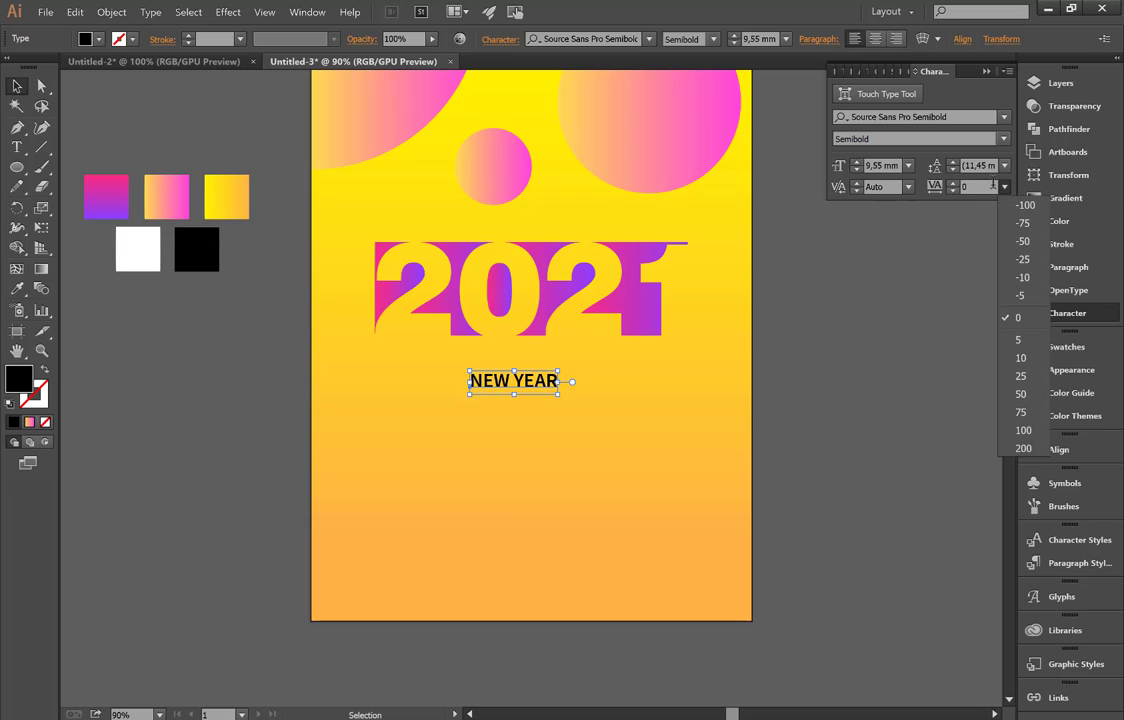
pyautogui.click(930, 194)
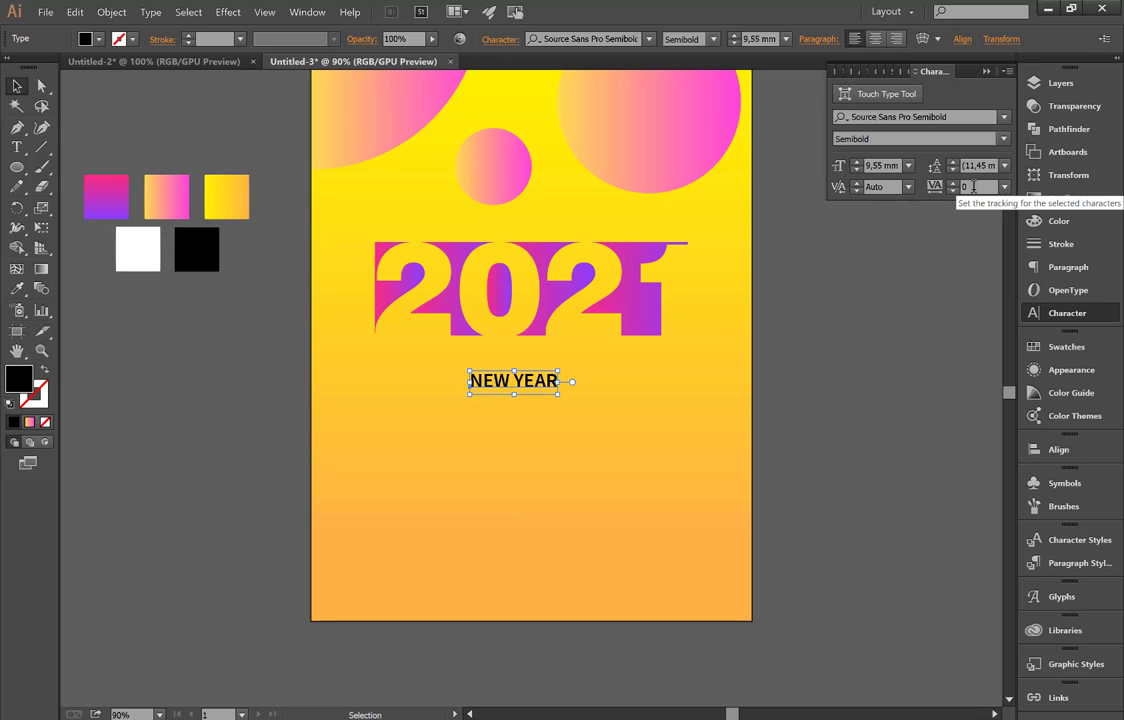
pyautogui.write('150')
pyautogui.press('Return')
pyautogui.write('0')
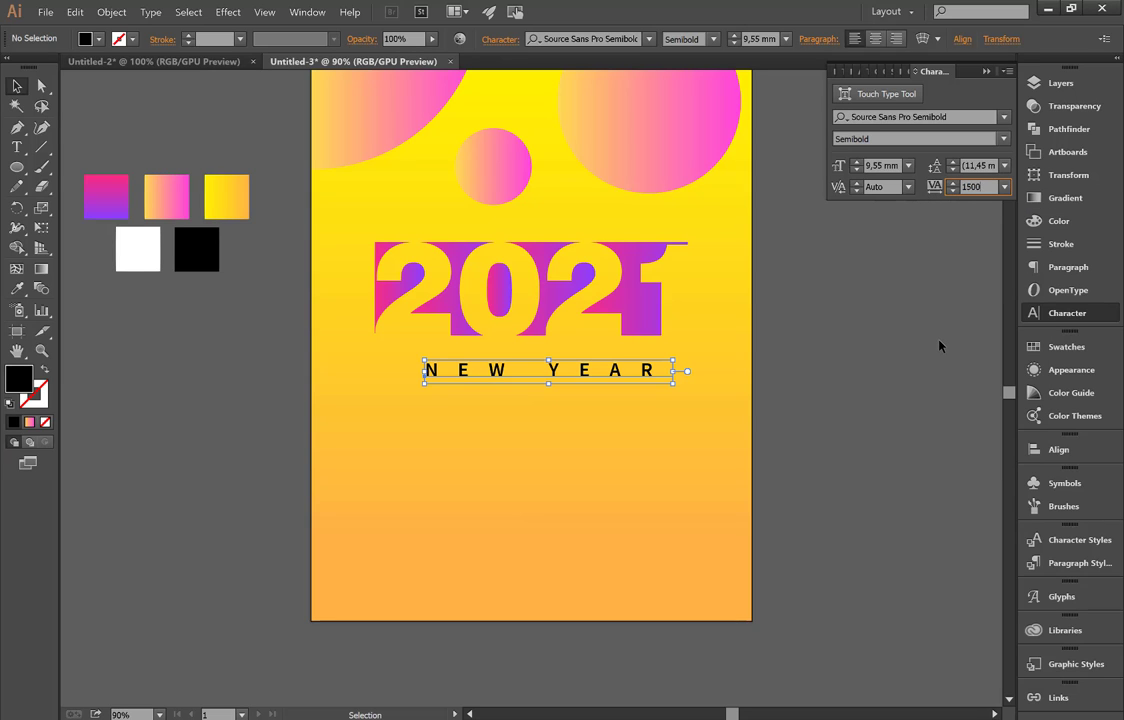
pyautogui.press('Return')
# Re-enter NEW YEAR's letter-spacing value and reselect the text
pyautogui.click(936, 346)
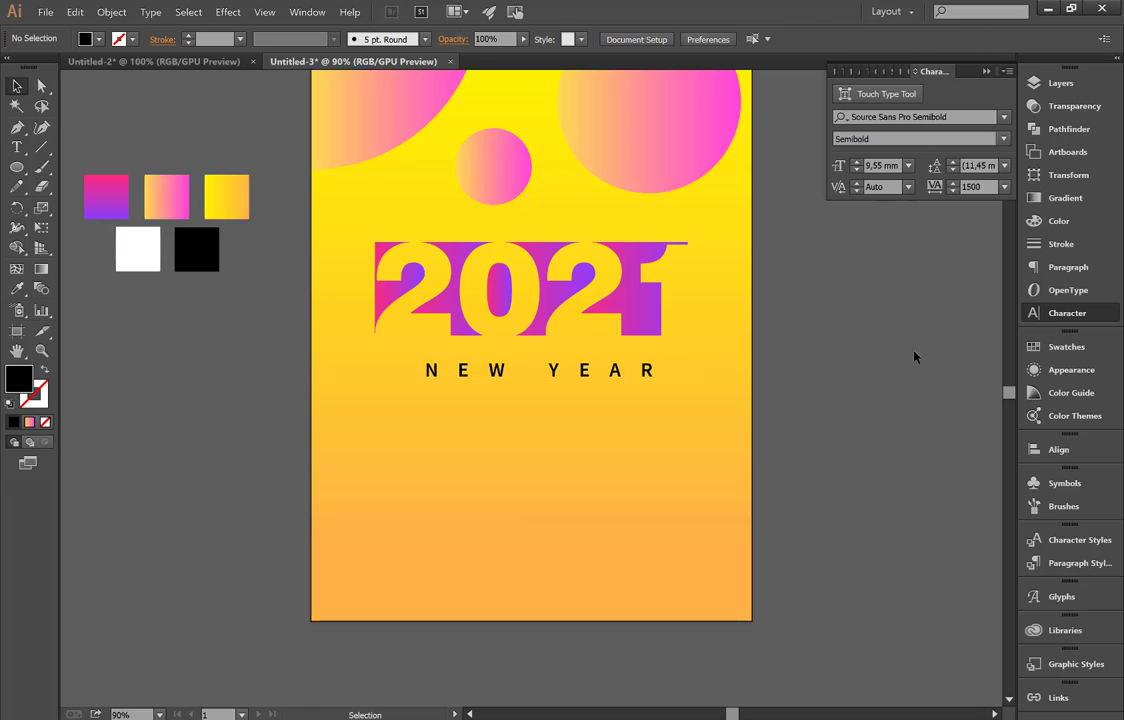
pyautogui.click(643, 371)
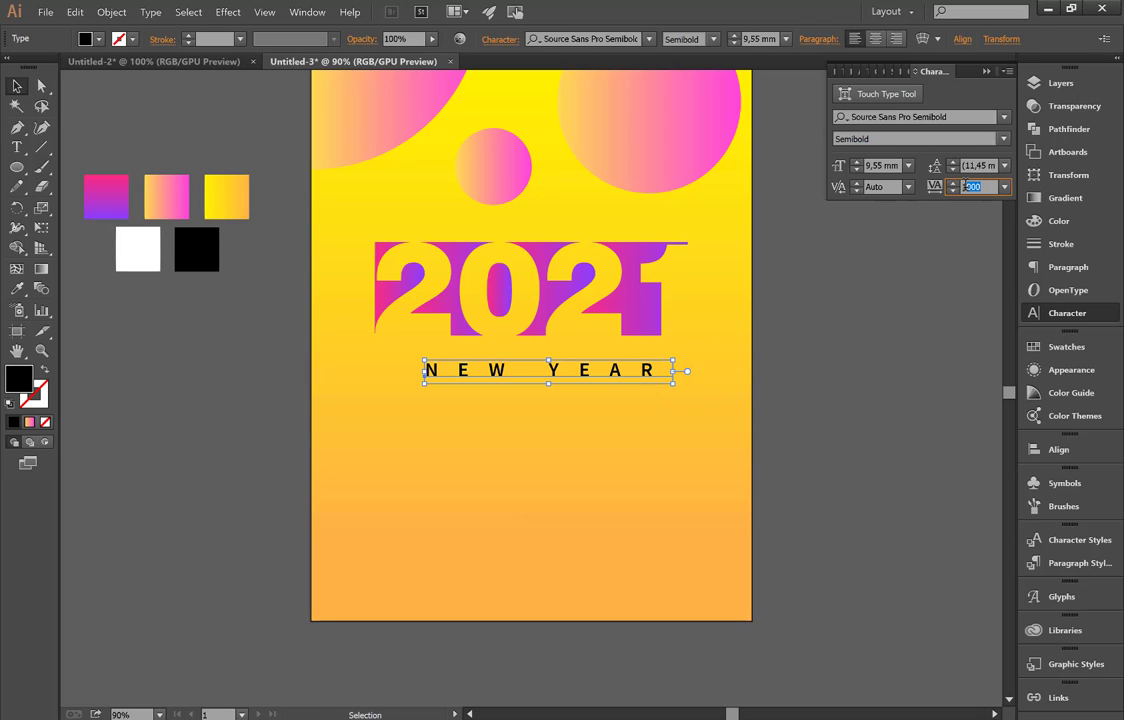
pyautogui.click(978, 186)
pyautogui.write('150')
pyautogui.press('Return')
pyautogui.click(921, 258)
pyautogui.click(717, 371)
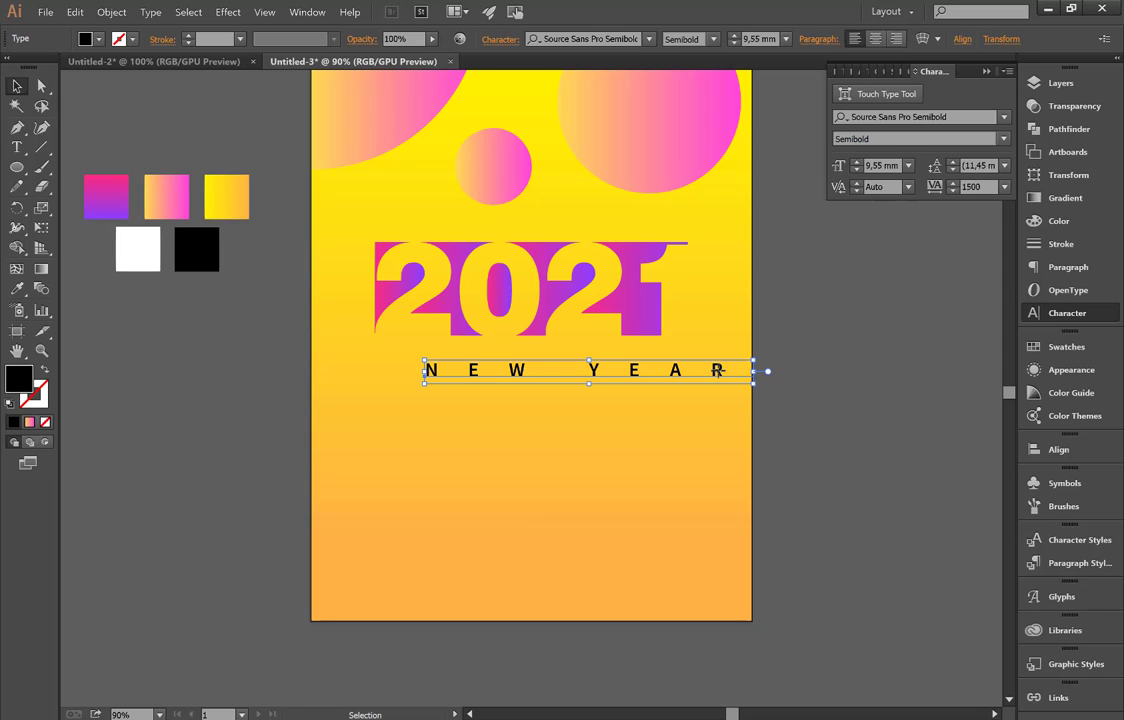
pyautogui.click(150, 12)
pyautogui.click(112, 12)
# Expand NEW YEAR into outlines and centre it horizontally on the artboard
pyautogui.click(127, 143)
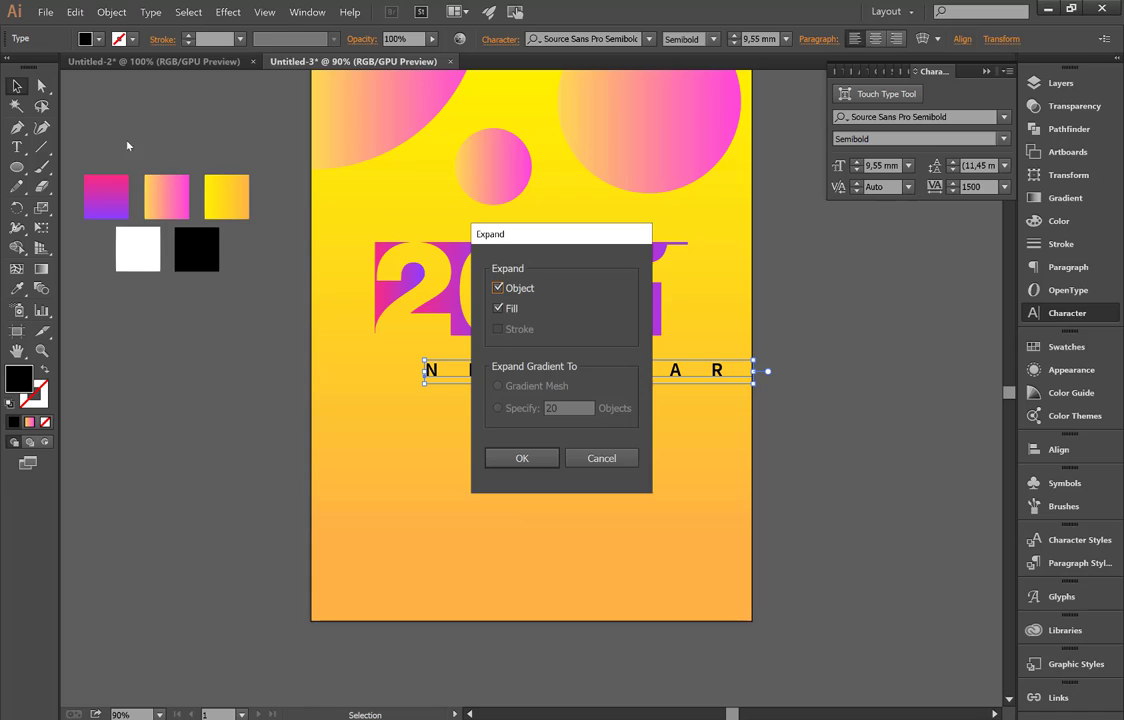
pyautogui.click(530, 459)
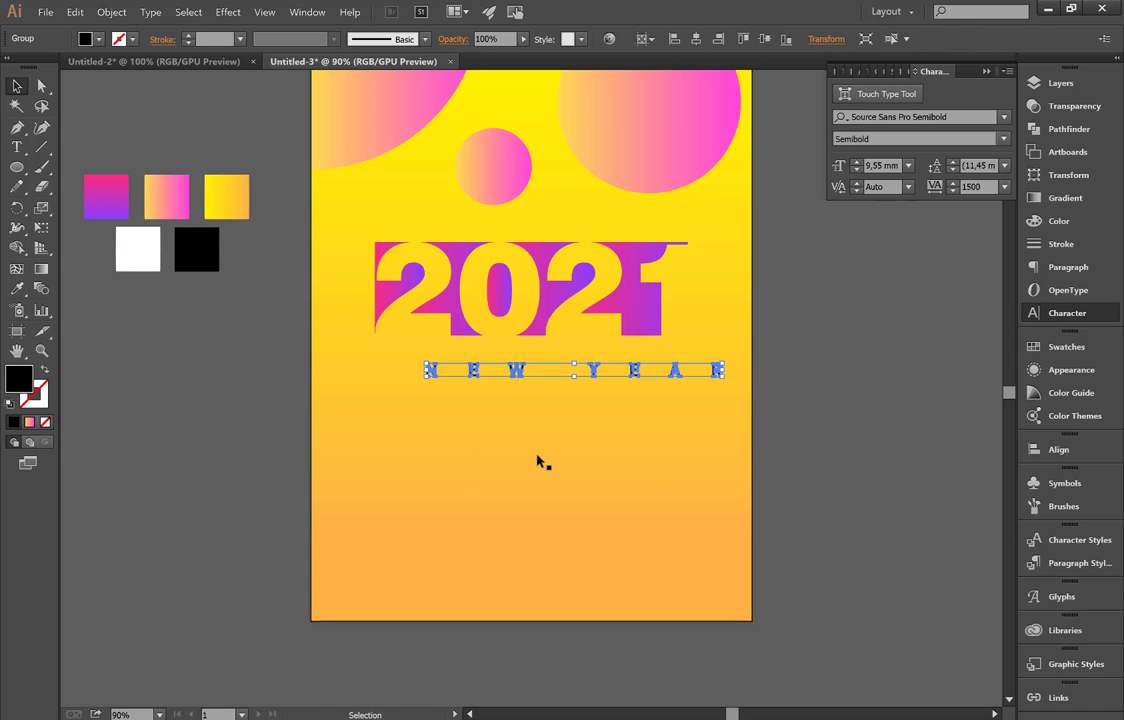
pyautogui.click(1058, 449)
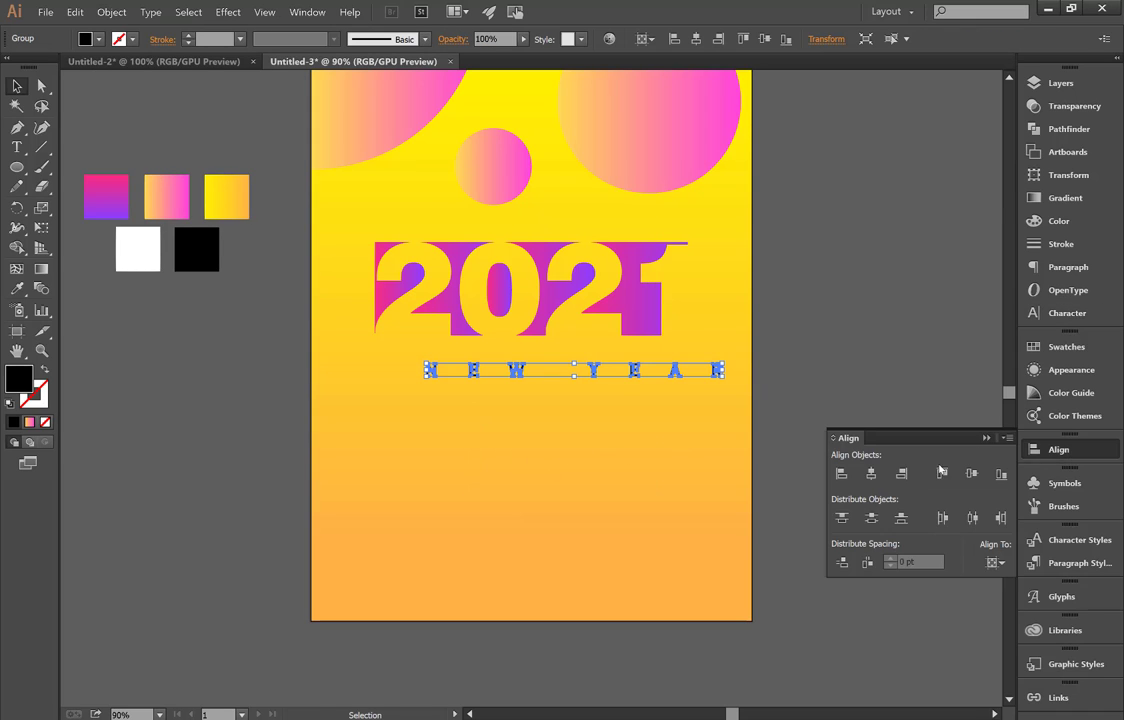
pyautogui.click(872, 475)
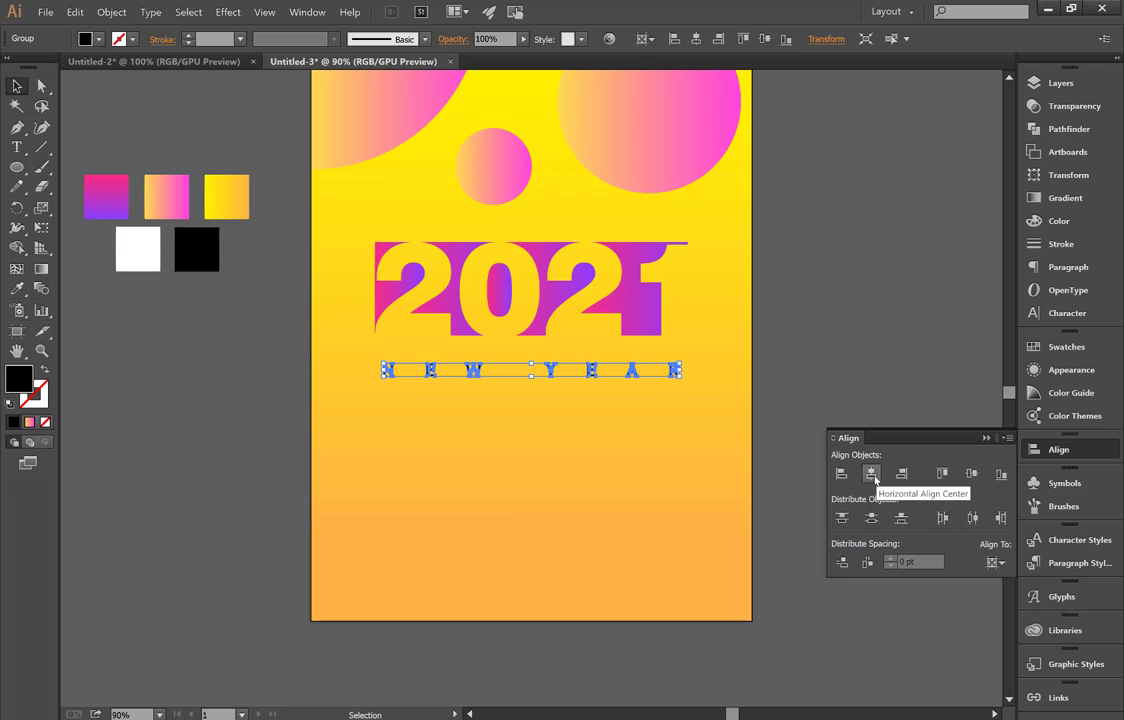
# Move the NEW YEAR group up to sit directly beneath 2021
pyautogui.click(861, 372)
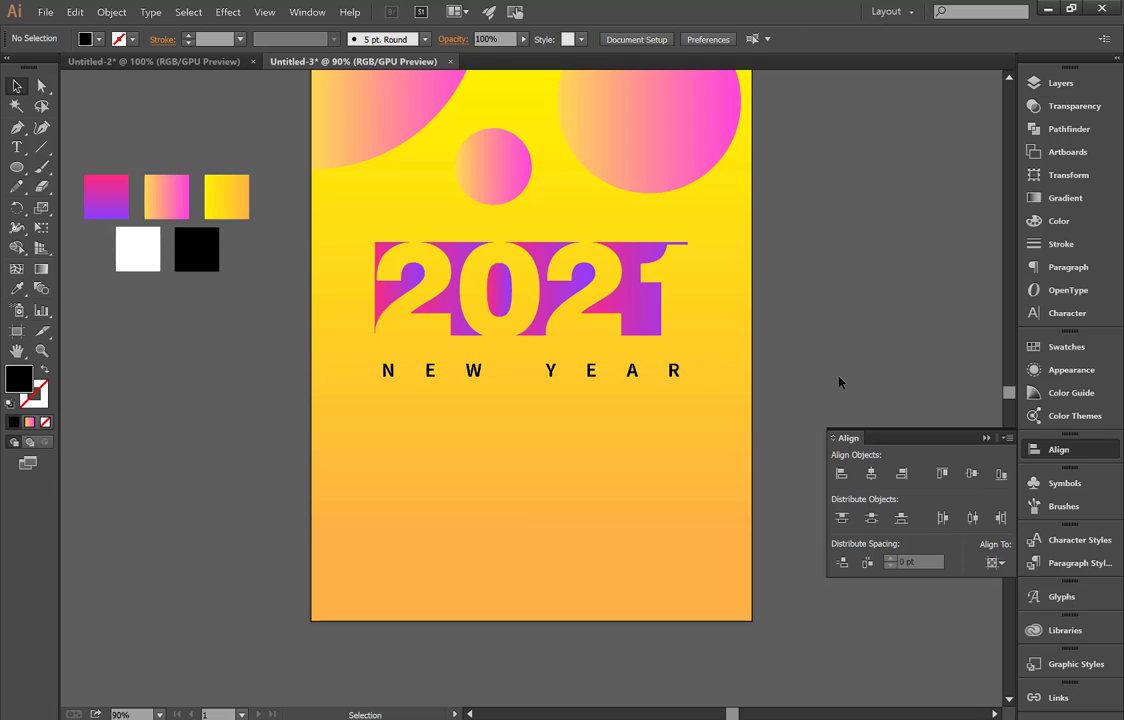
pyautogui.click(634, 373)
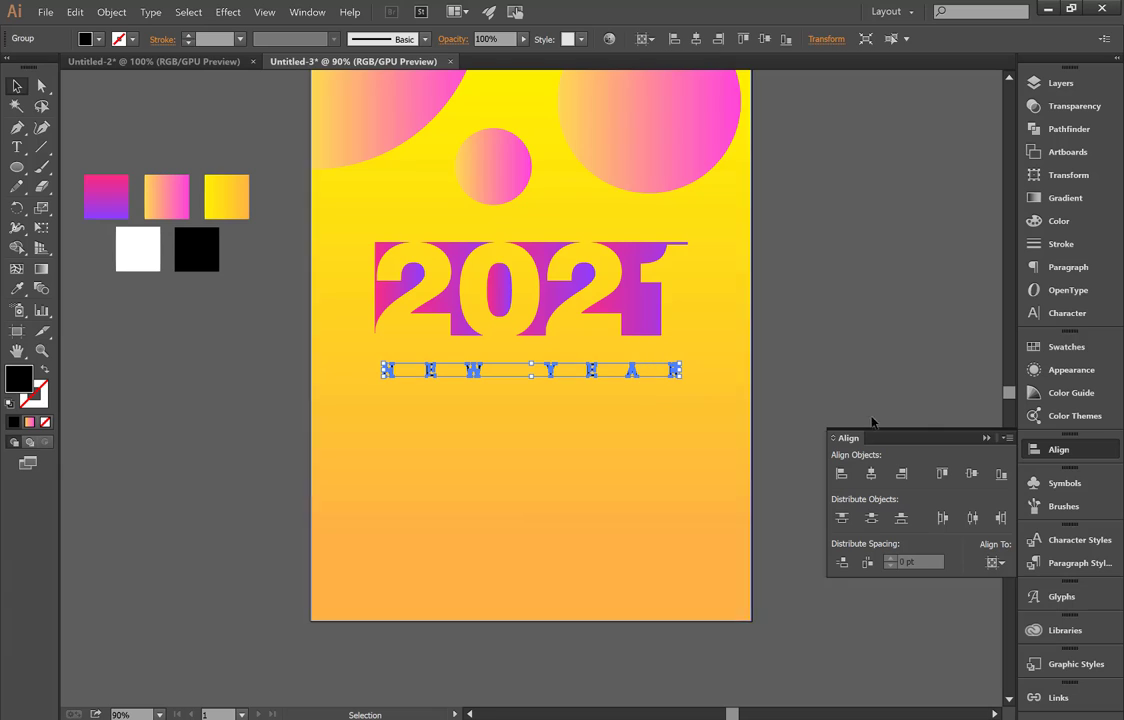
pyautogui.click(633, 372)
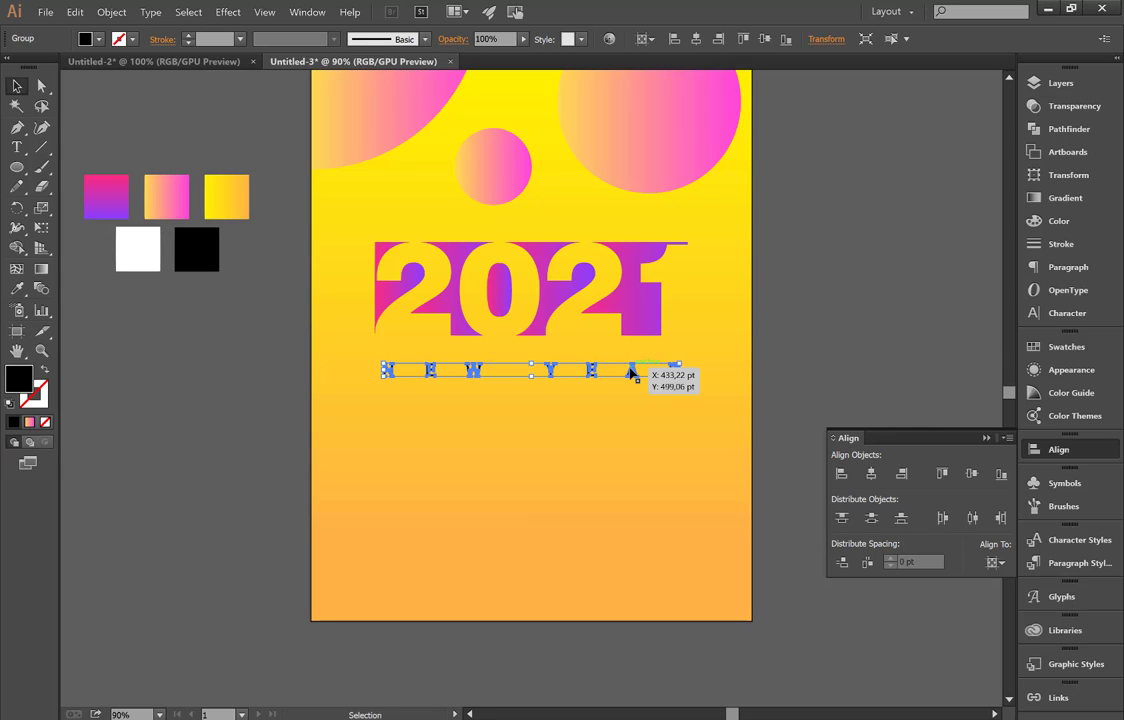
pyautogui.moveTo(630, 358); pyautogui.dragTo(630, 347)
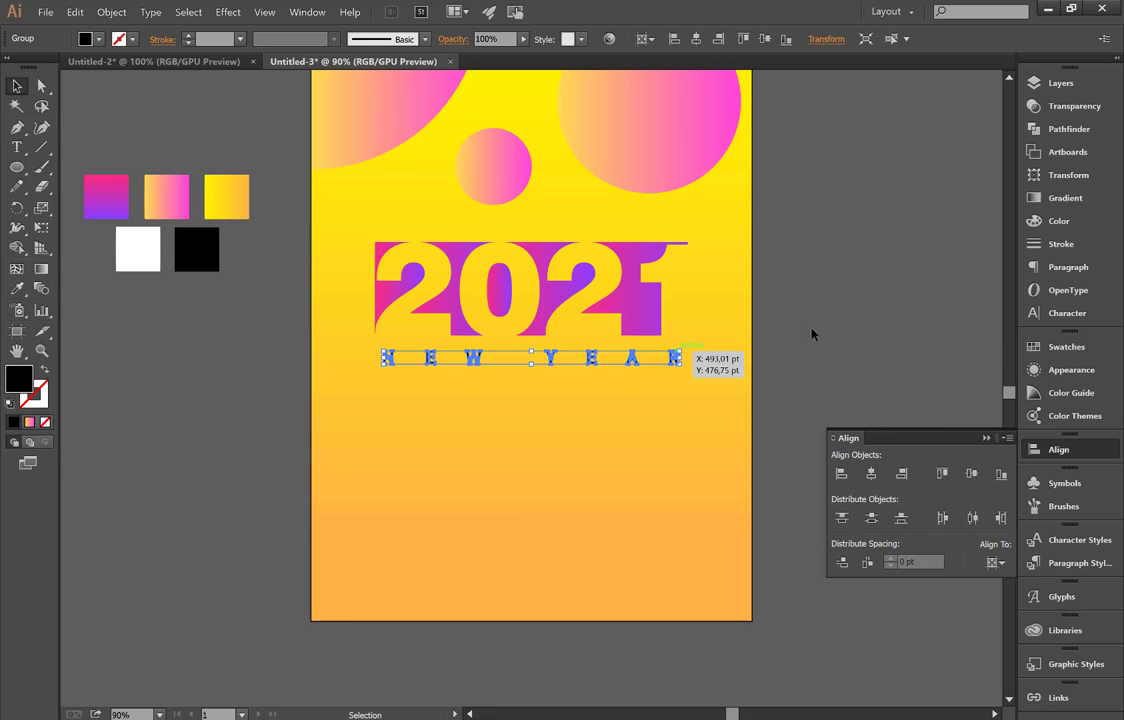
pyautogui.click(862, 378)
pyautogui.click(984, 439)
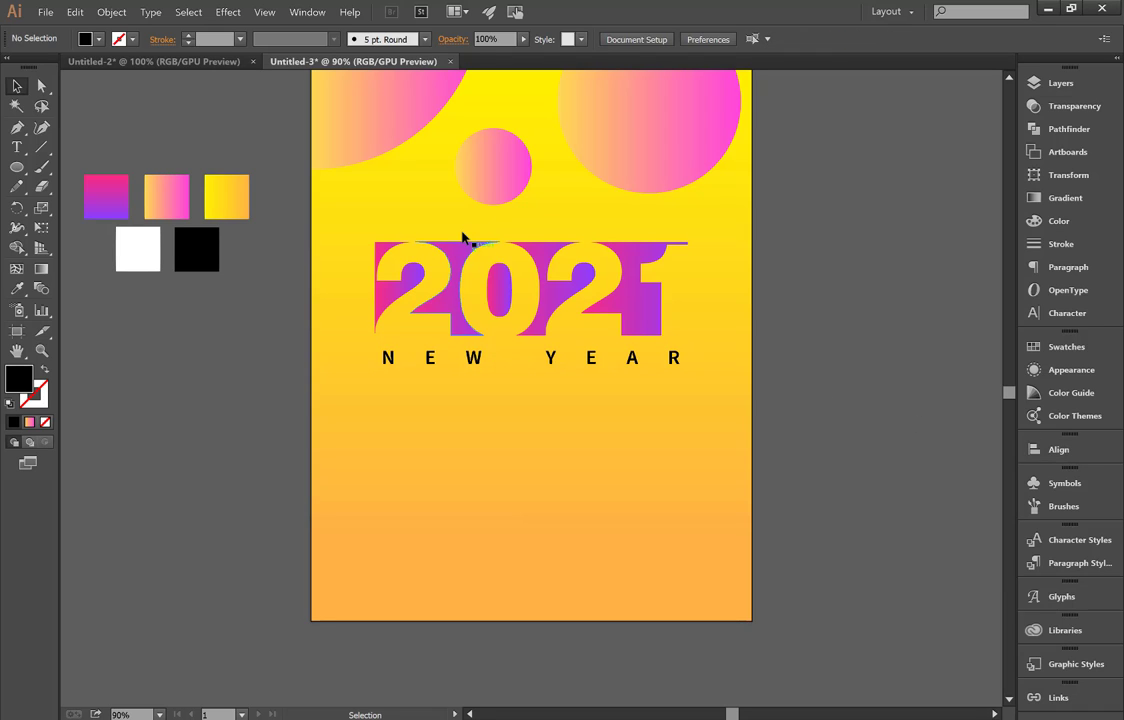
# Draw a thin 400 by 10 pt black bar under NEW YEAR, spanning its width
pyautogui.click(17, 167)
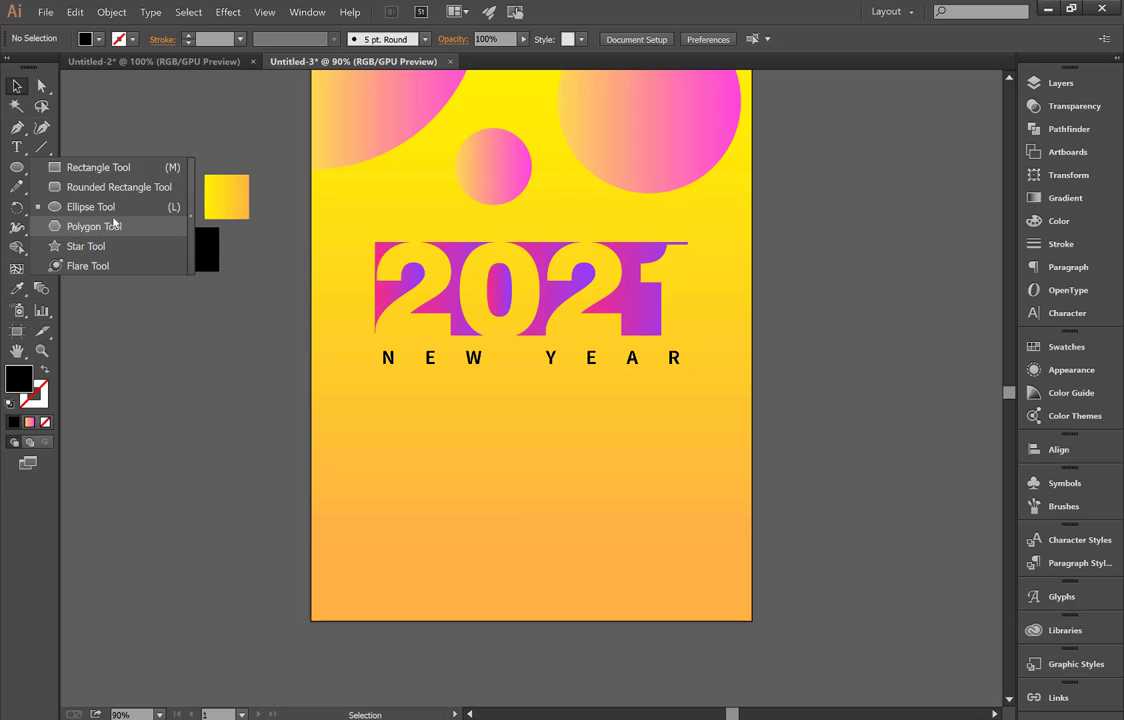
pyautogui.click(105, 167)
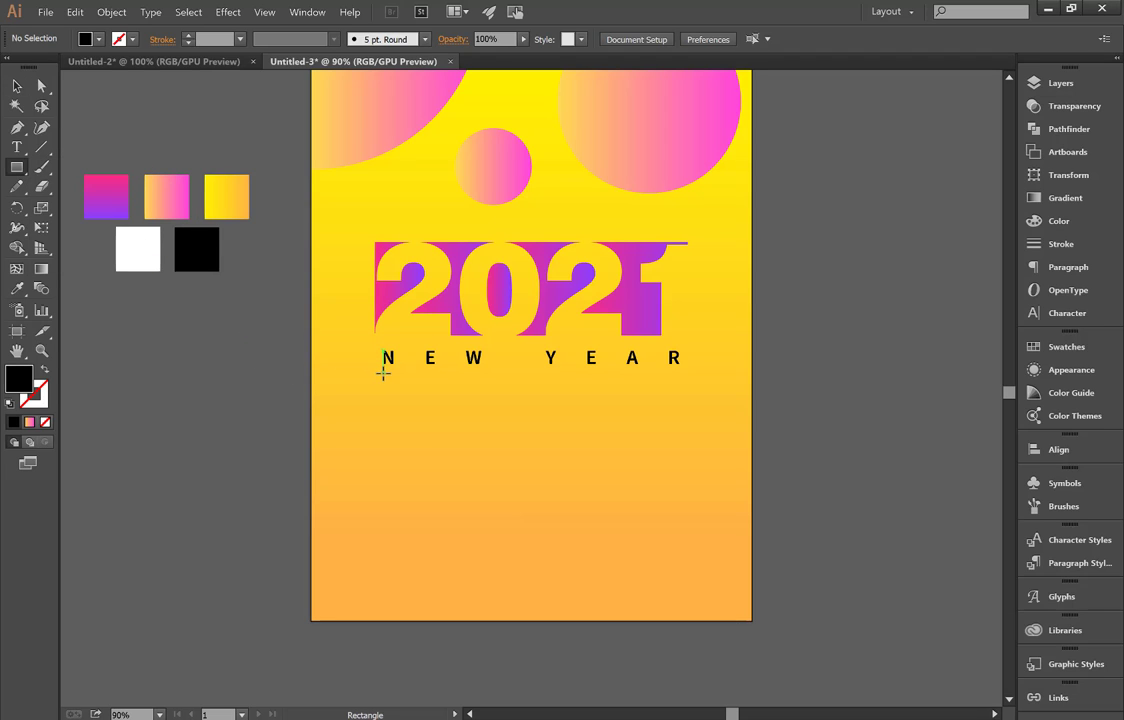
pyautogui.moveTo(383, 373); pyautogui.dragTo(681, 383)
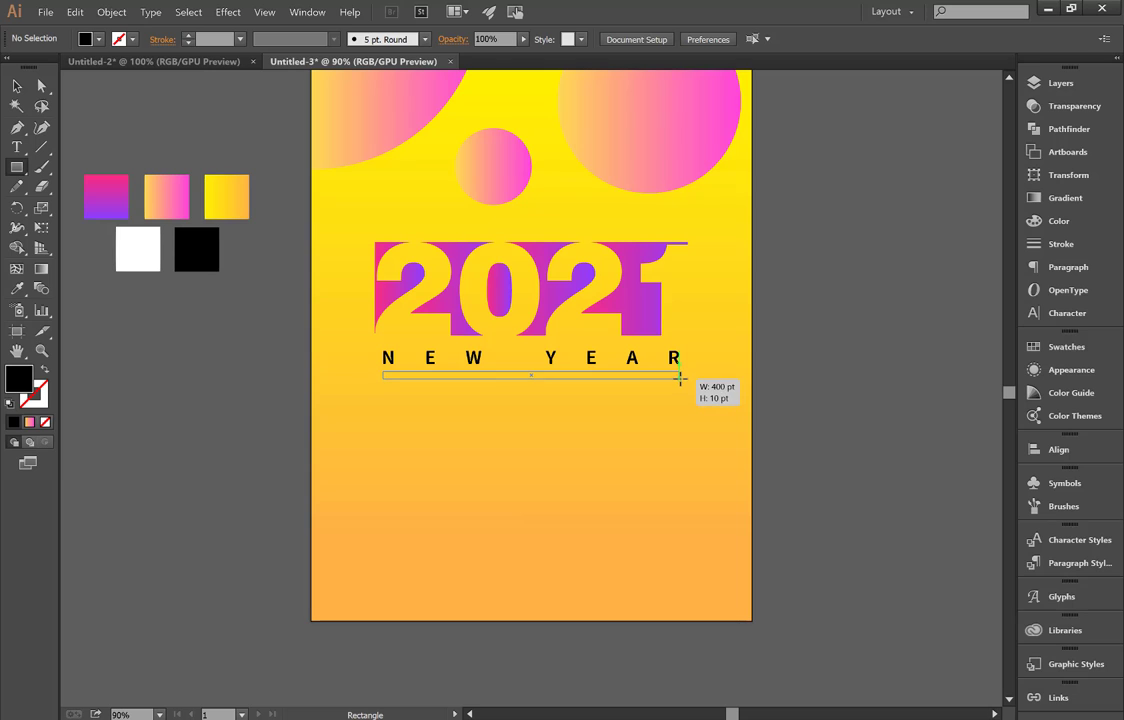
pyautogui.moveTo(680, 381); pyautogui.dragTo(679, 374)
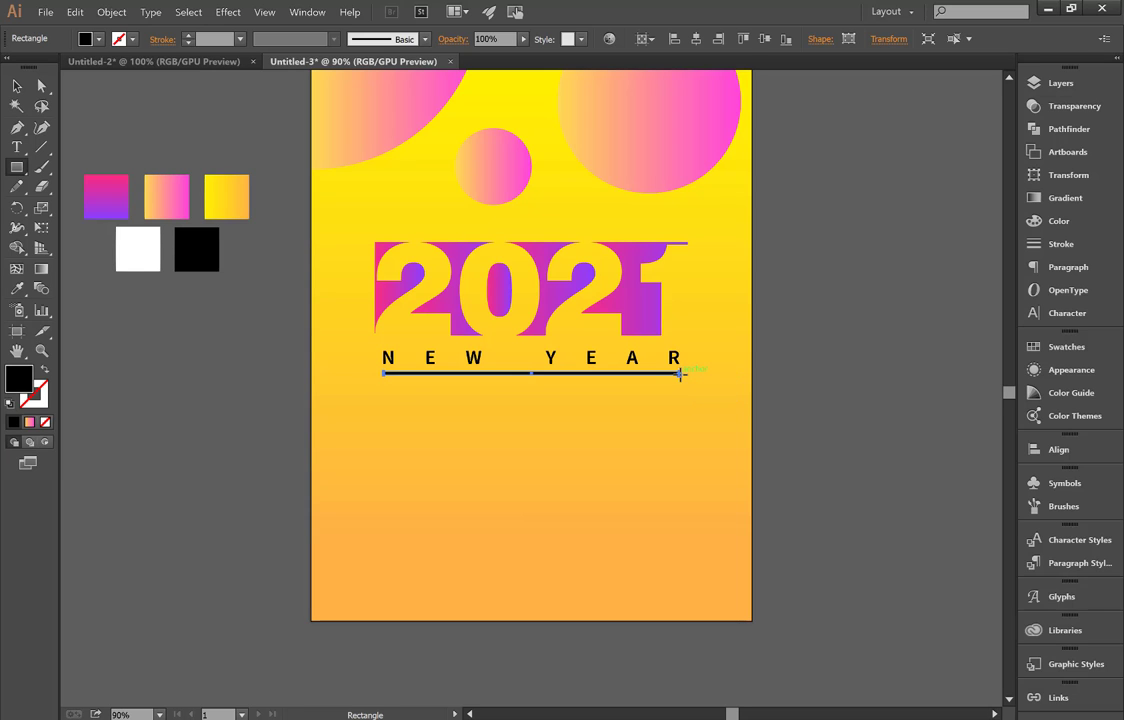
pyautogui.scroll(1, 540, 405)
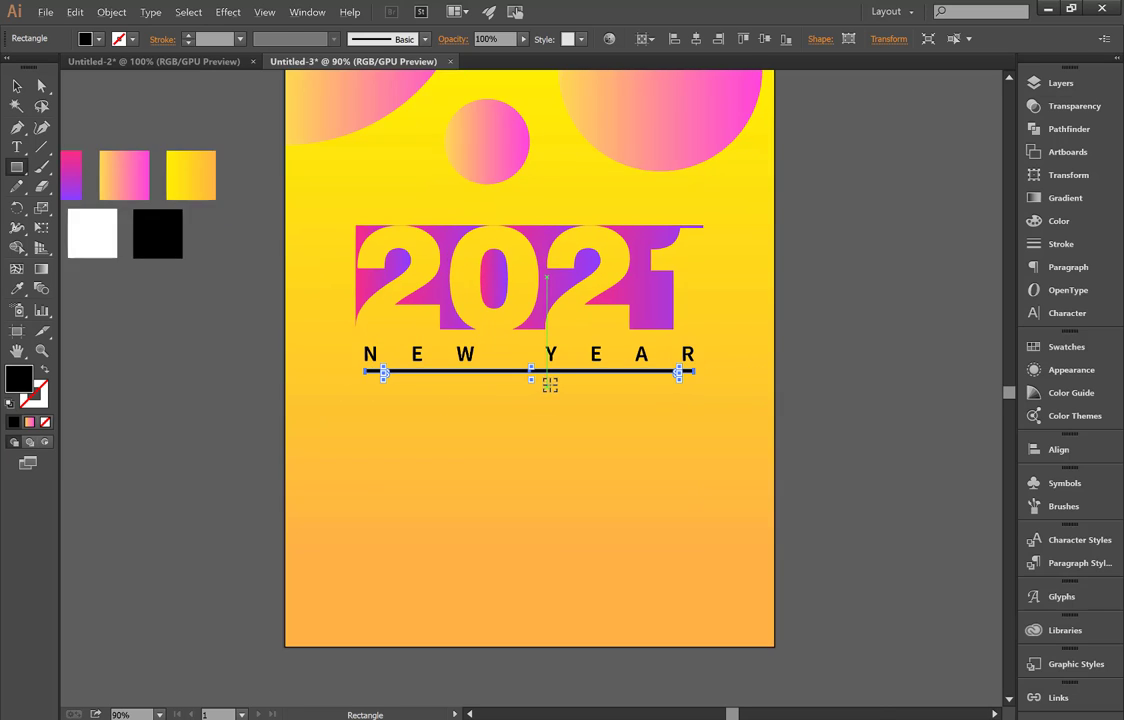
pyautogui.scroll(2, 547, 384)
pyautogui.scroll(2, 539, 378)
pyautogui.press('v')
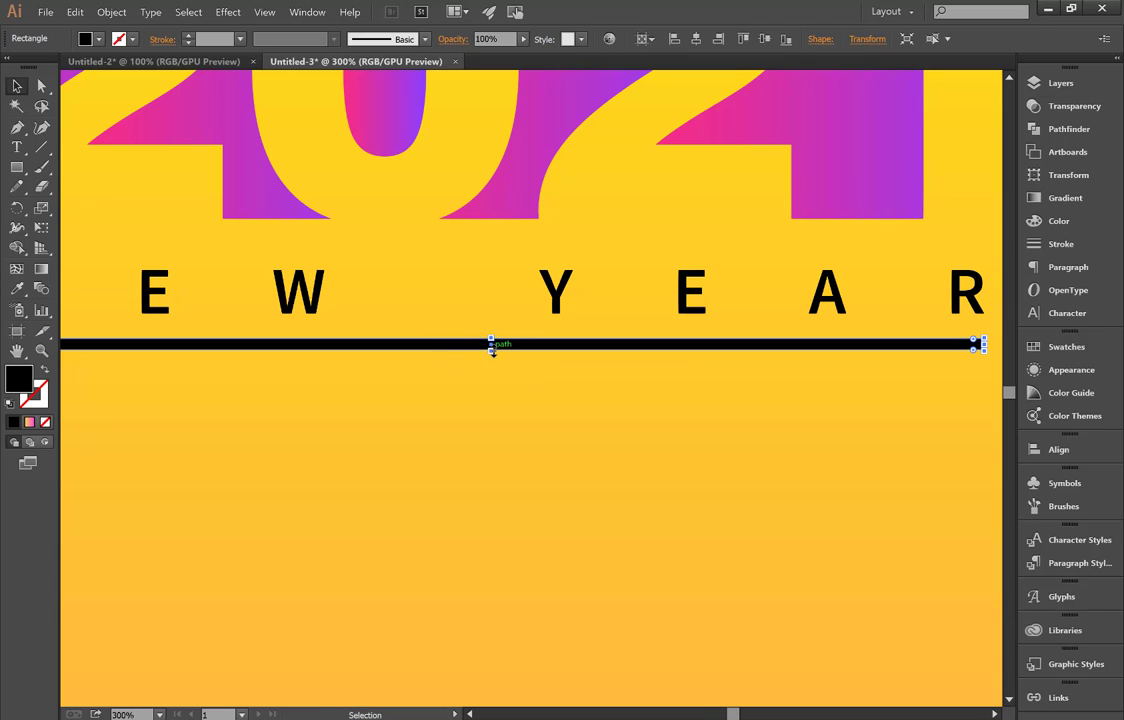
pyautogui.scroll(-2, 512, 404)
pyautogui.scroll(-1, 512, 404)
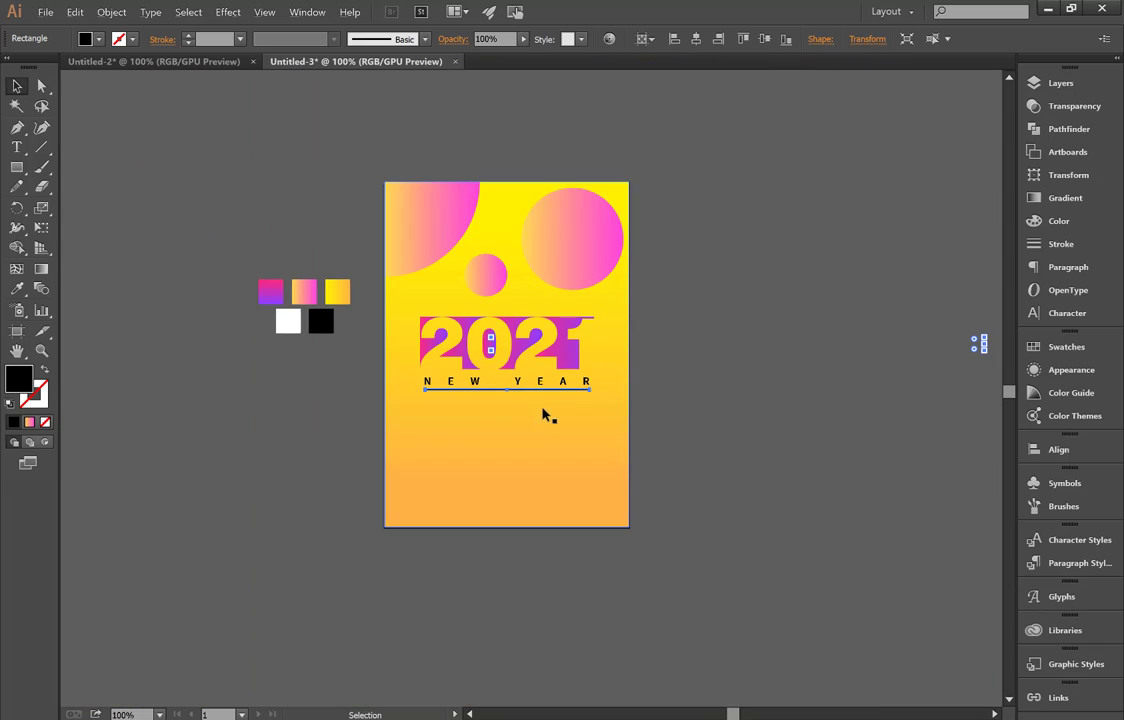
pyautogui.click(640, 401)
pyautogui.hotkey('ctrl', '0')
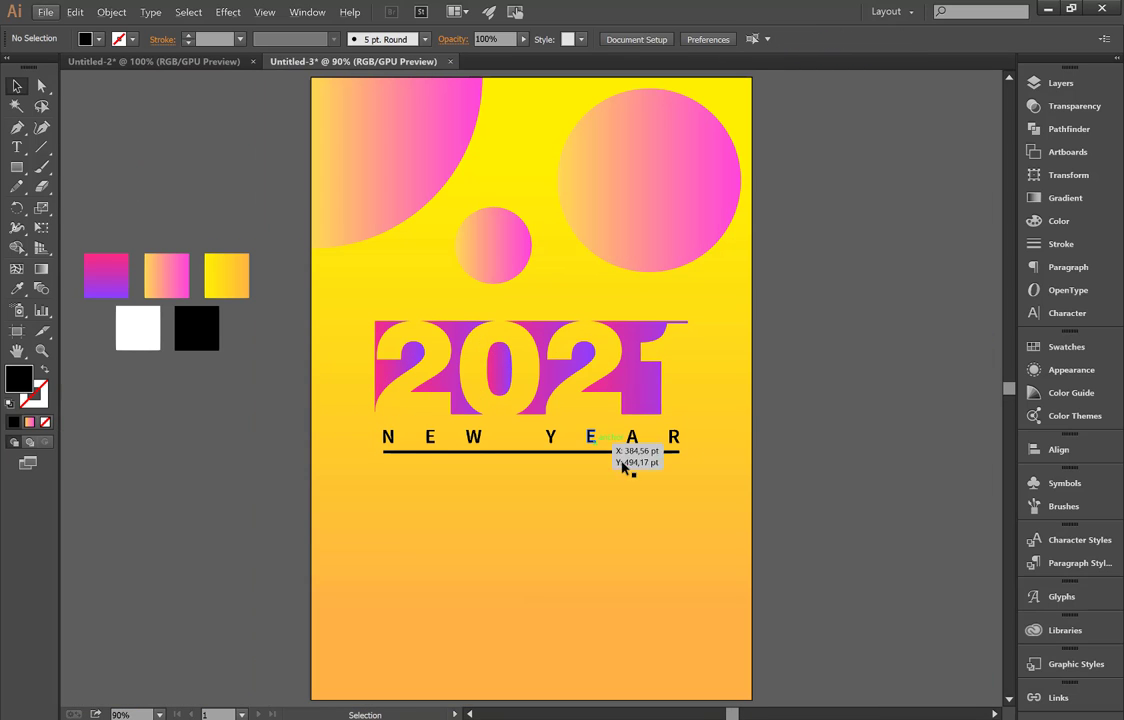
pyautogui.scroll(-1, 908, 489)
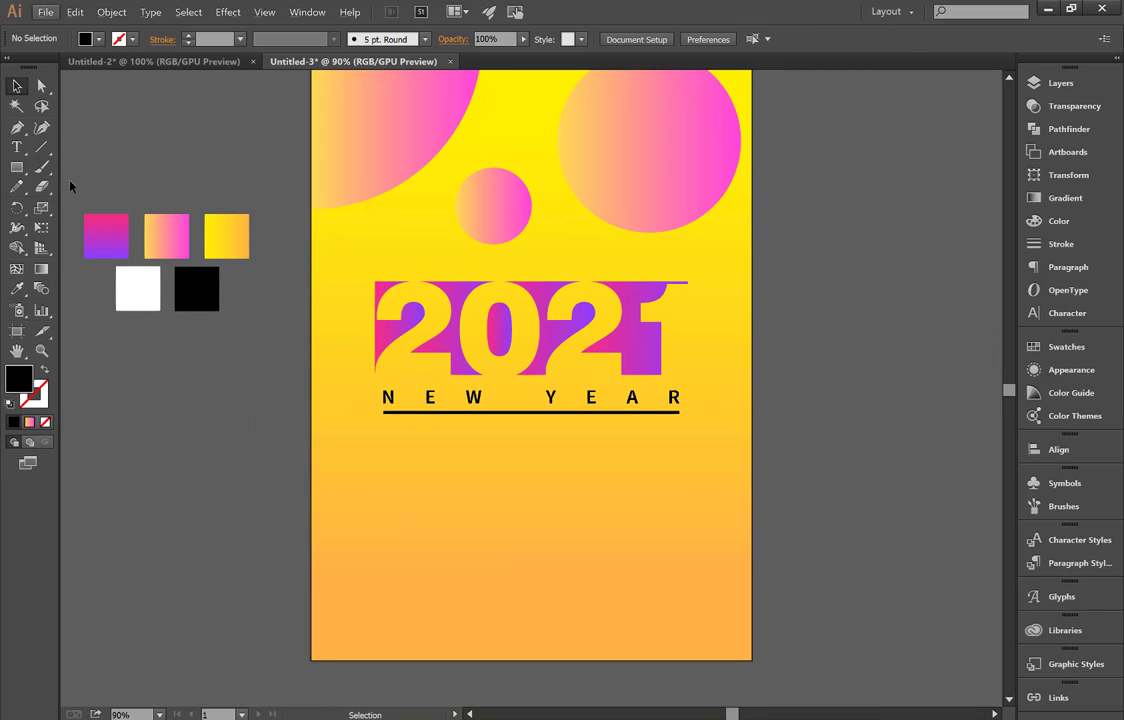
# Add a PARTY text line below the NEW YEAR bar
pyautogui.click(16, 147)
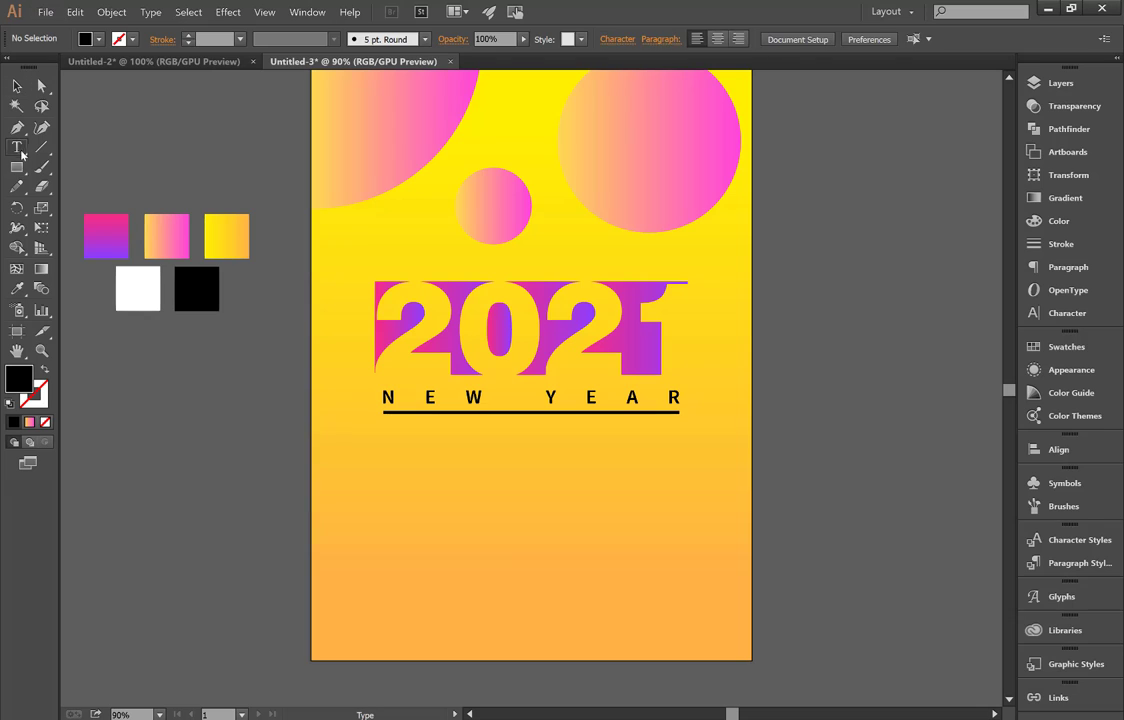
pyautogui.click(502, 481)
pyautogui.write('P A R T Y')
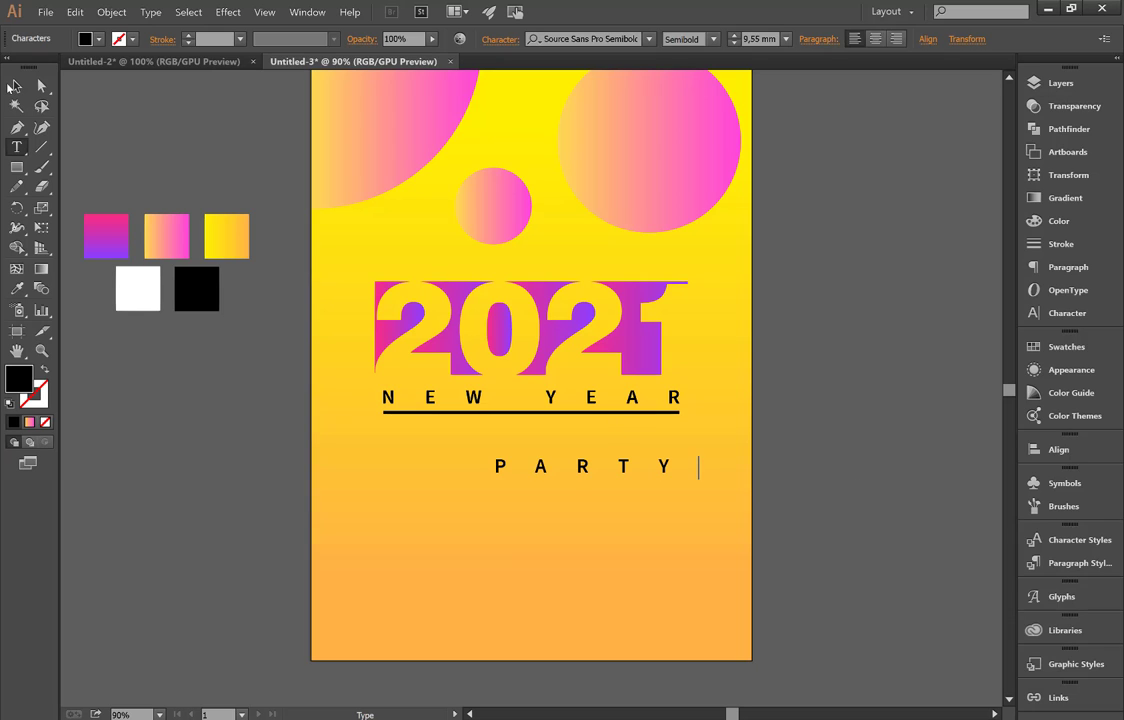
pyautogui.click(14, 87)
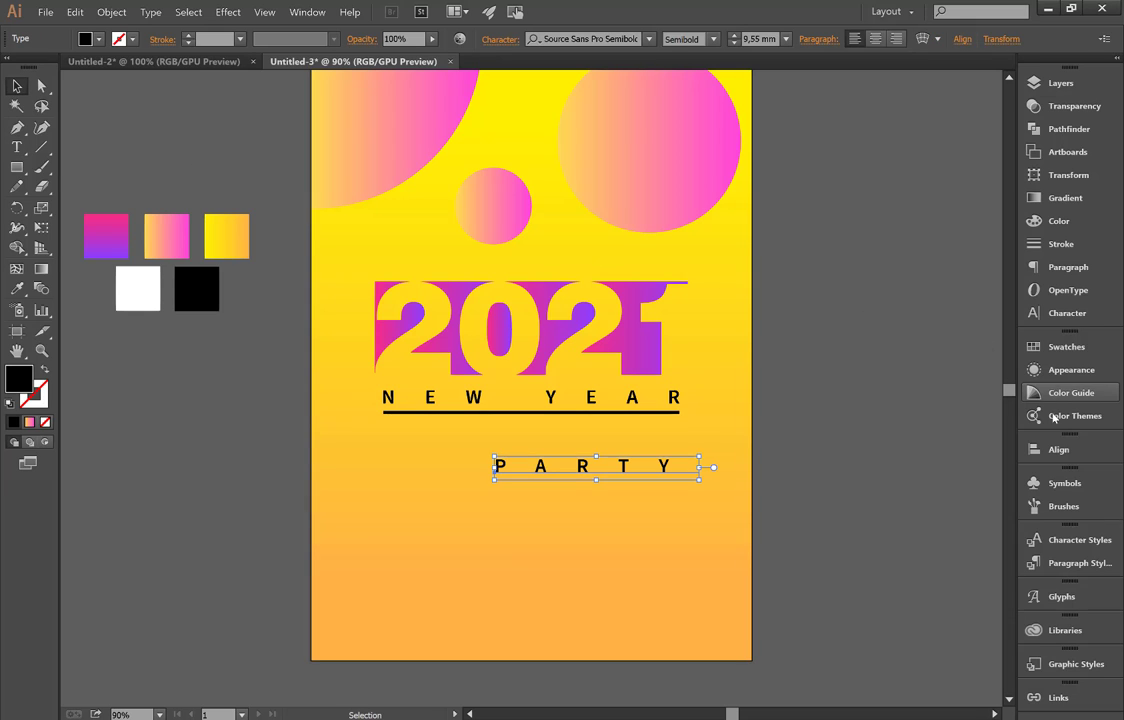
# Set PARTY's letter spacing to 50 and nudge it slightly up
pyautogui.click(1065, 316)
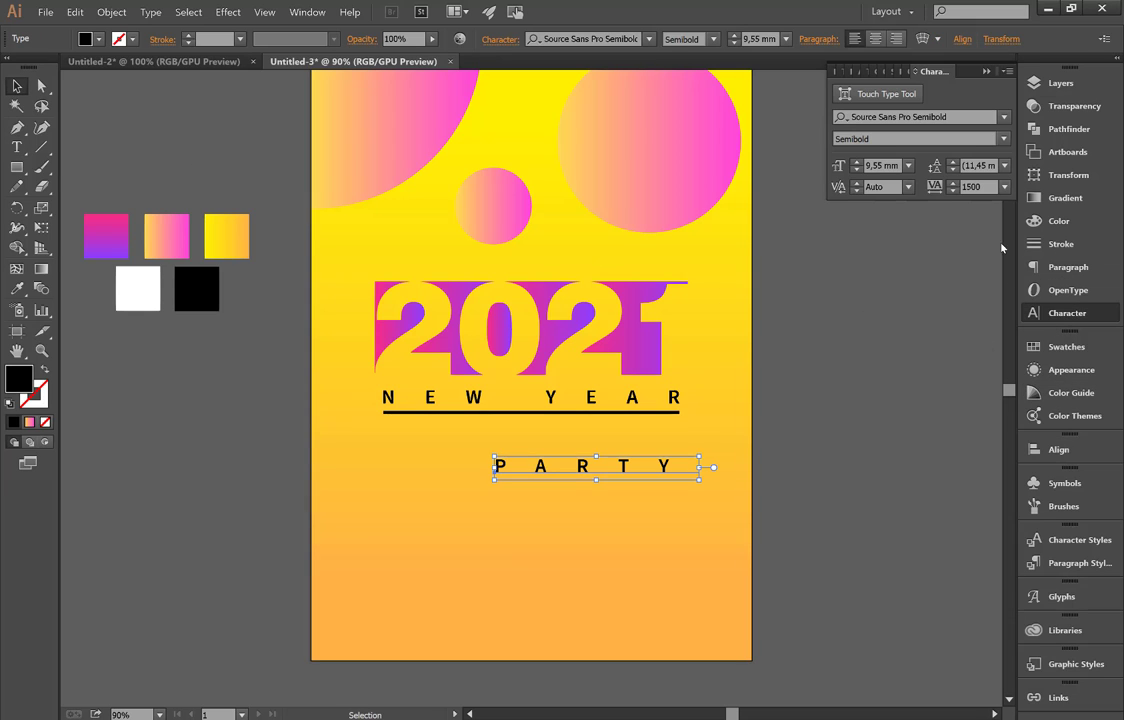
pyautogui.click(1004, 187)
pyautogui.click(1020, 318)
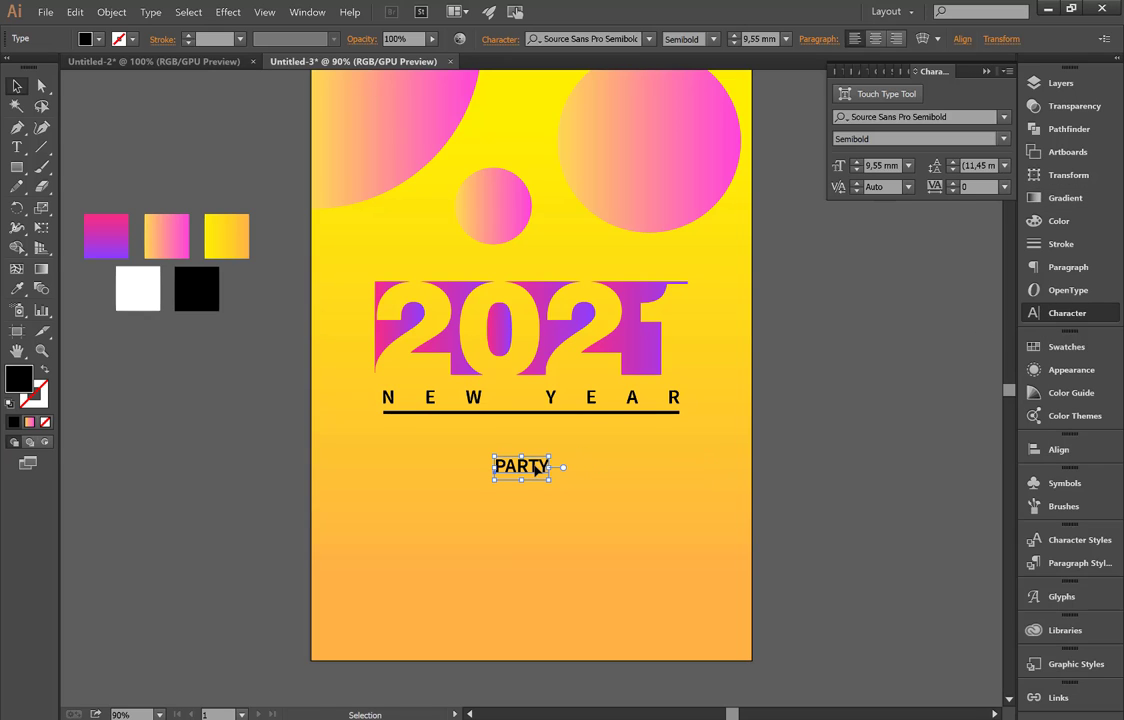
pyautogui.moveTo(537, 467); pyautogui.dragTo(536, 459)
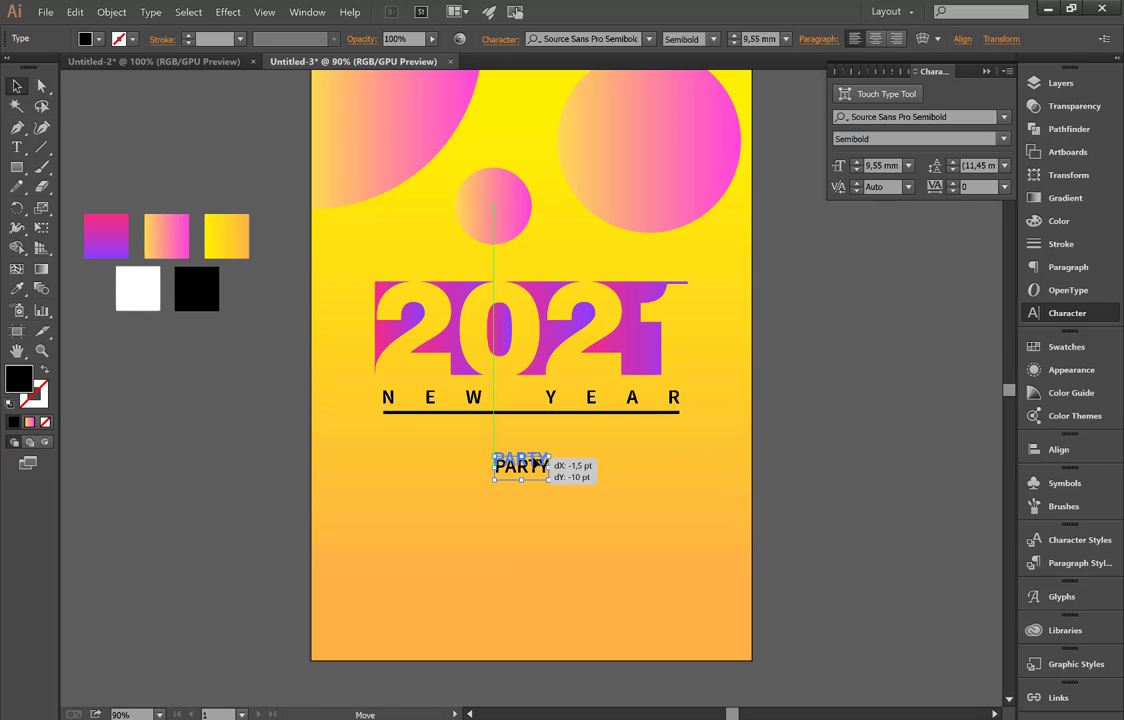
pyautogui.click(1005, 187)
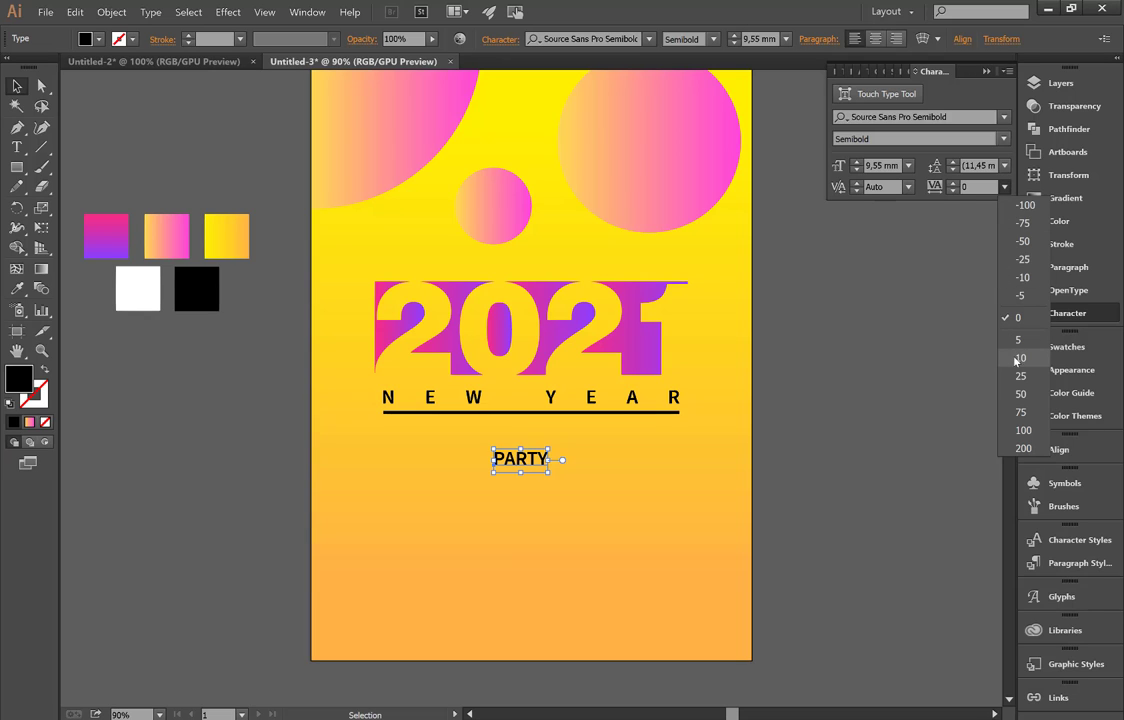
pyautogui.click(1020, 394)
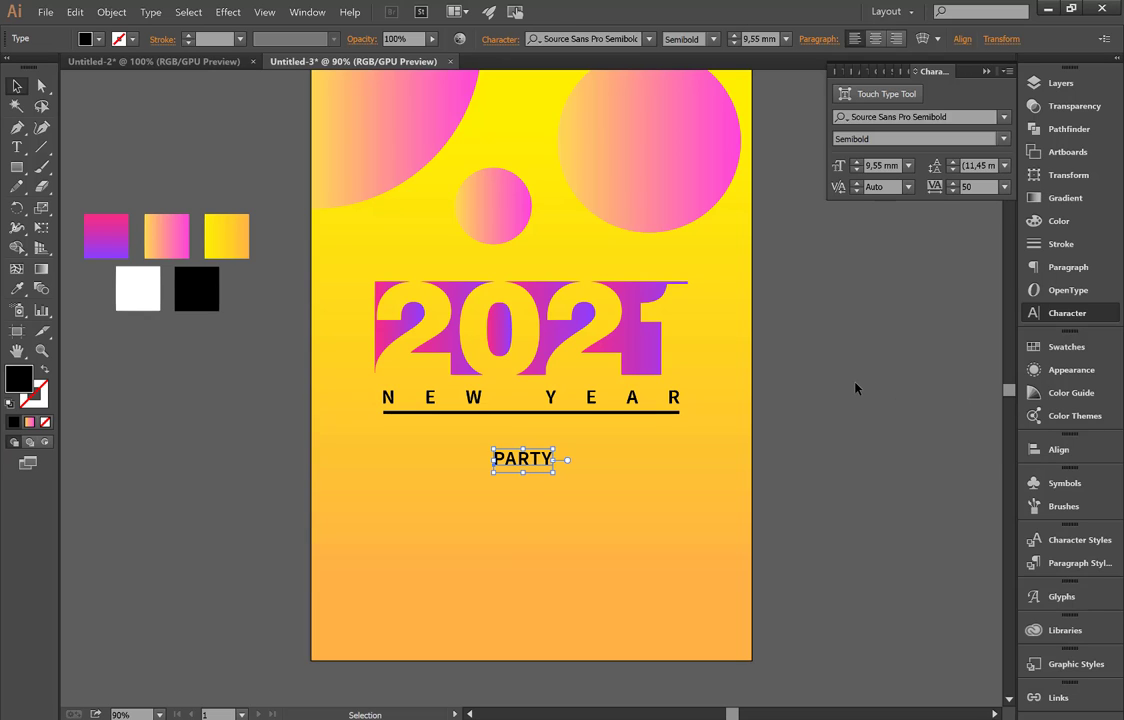
pyautogui.click(855, 388)
pyautogui.click(522, 458)
# Change PARTY's font to Rage Italic
pyautogui.click(649, 40)
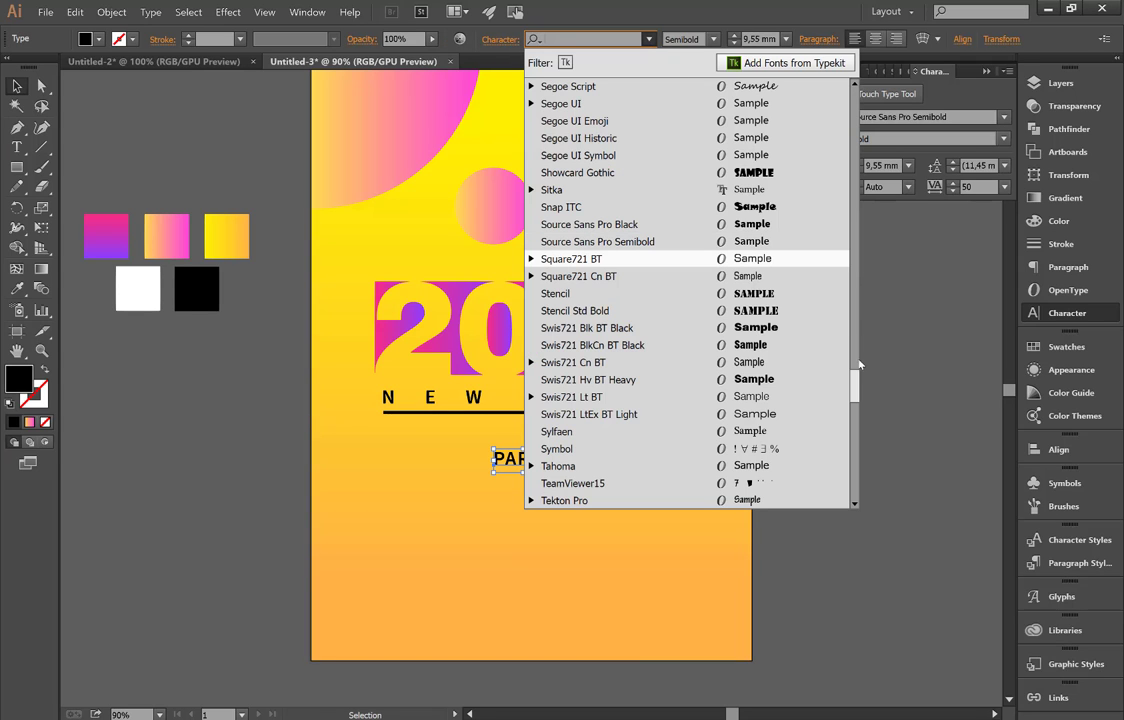
pyautogui.scroll(3, 857, 365)
pyautogui.scroll(2, 857, 365)
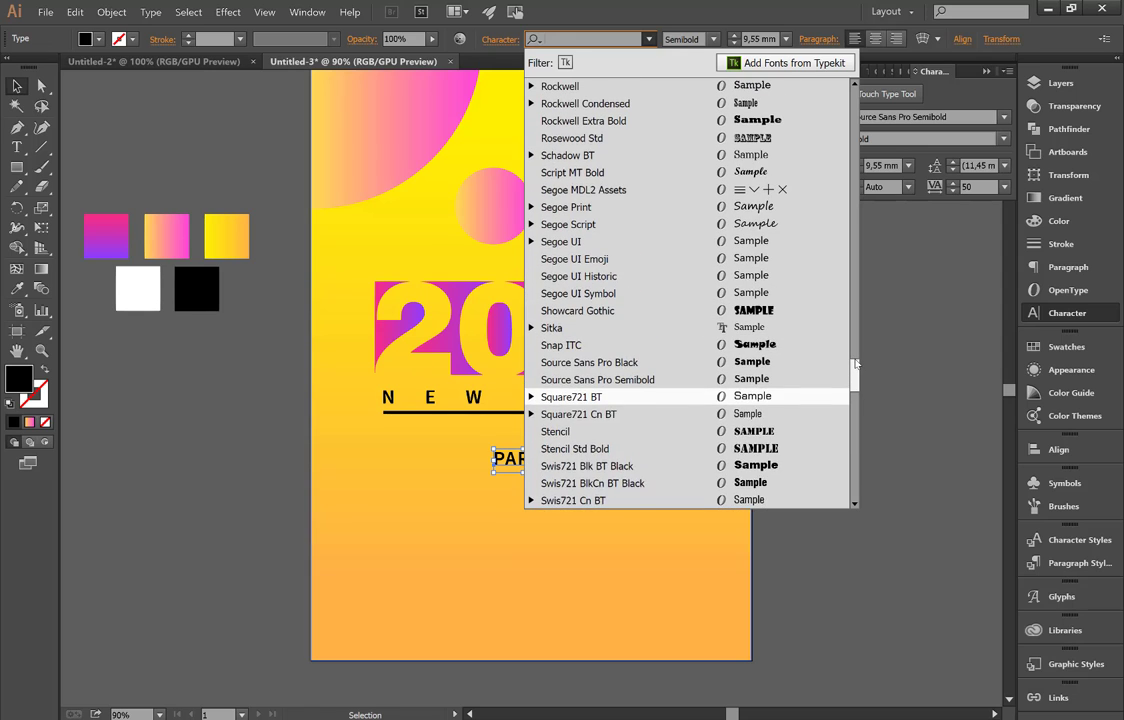
pyautogui.moveTo(857, 365); pyautogui.dragTo(856, 354)
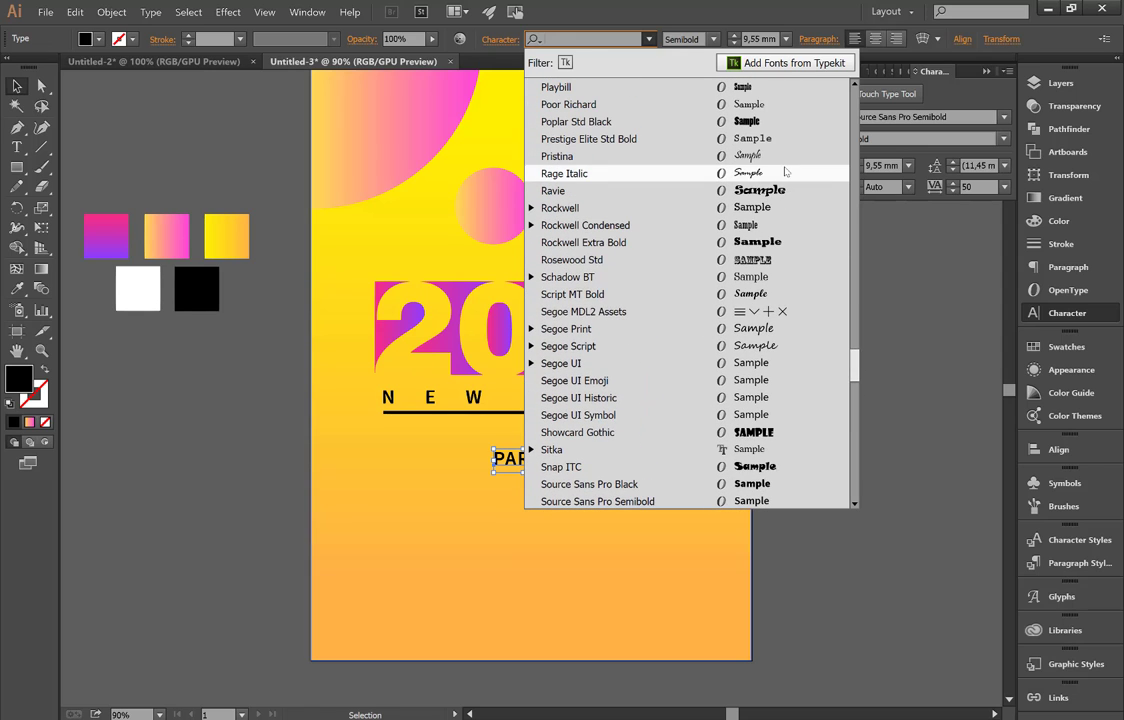
pyautogui.click(783, 173)
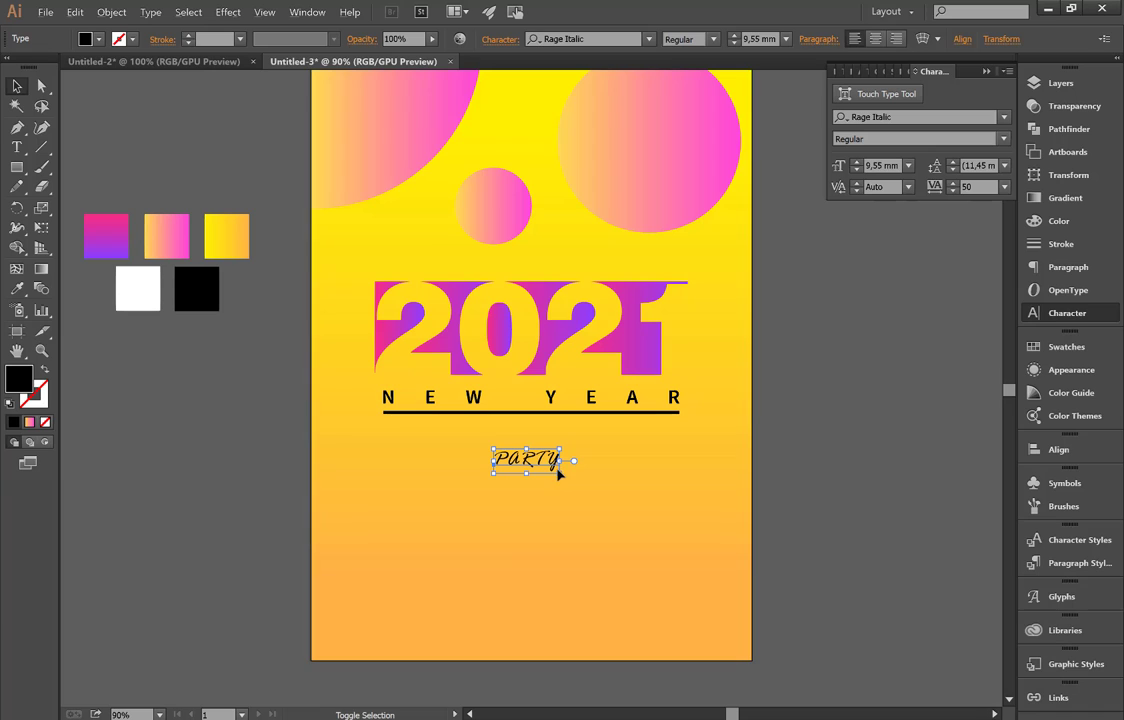
# Enlarge PARTY to about 19.47 mm and fill it white
pyautogui.moveTo(561, 476); pyautogui.dragTo(589, 500)
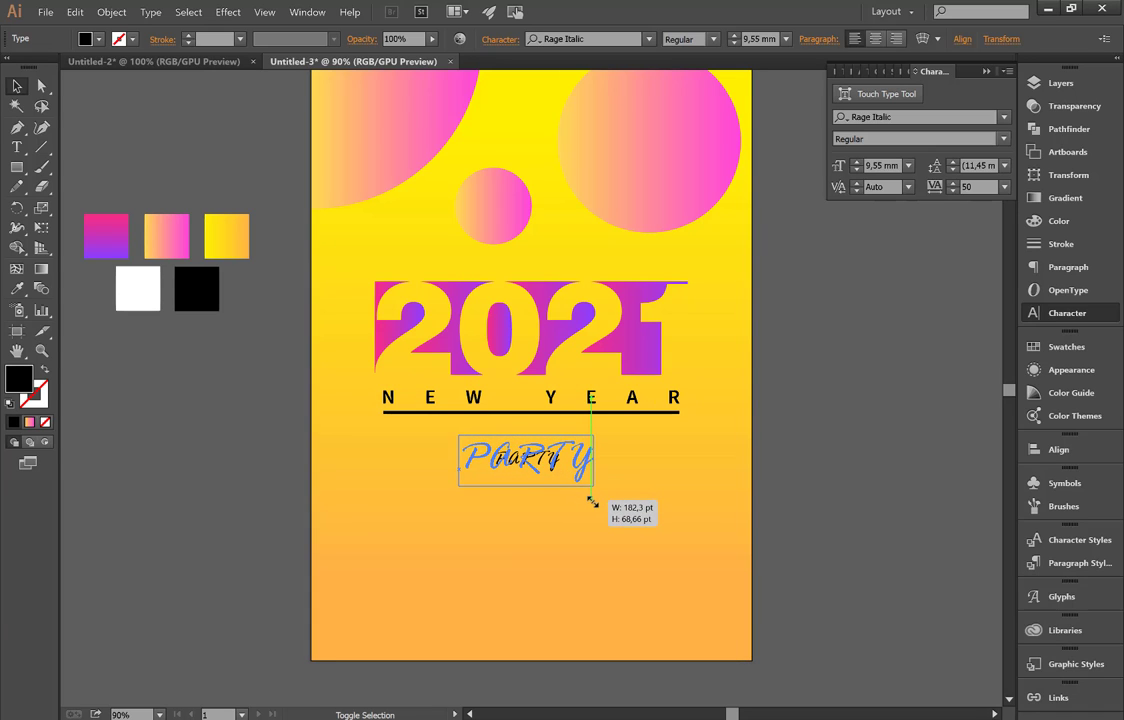
pyautogui.moveTo(589, 500); pyautogui.dragTo(591, 502)
pyautogui.press('i')
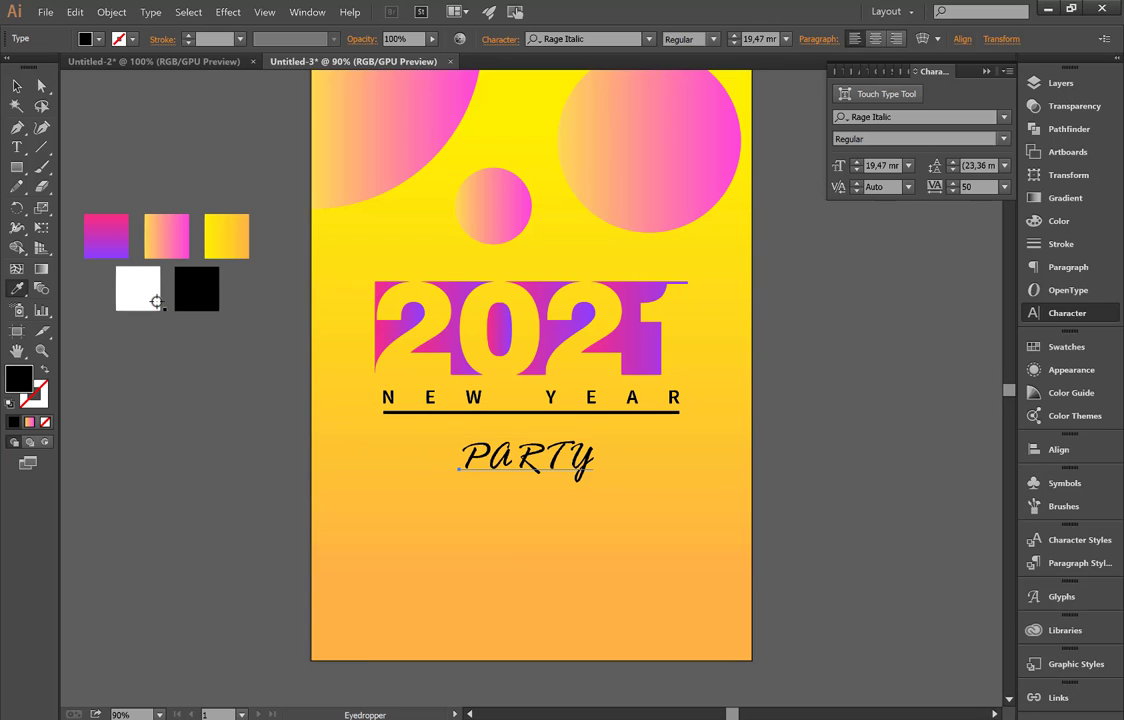
pyautogui.click(153, 295)
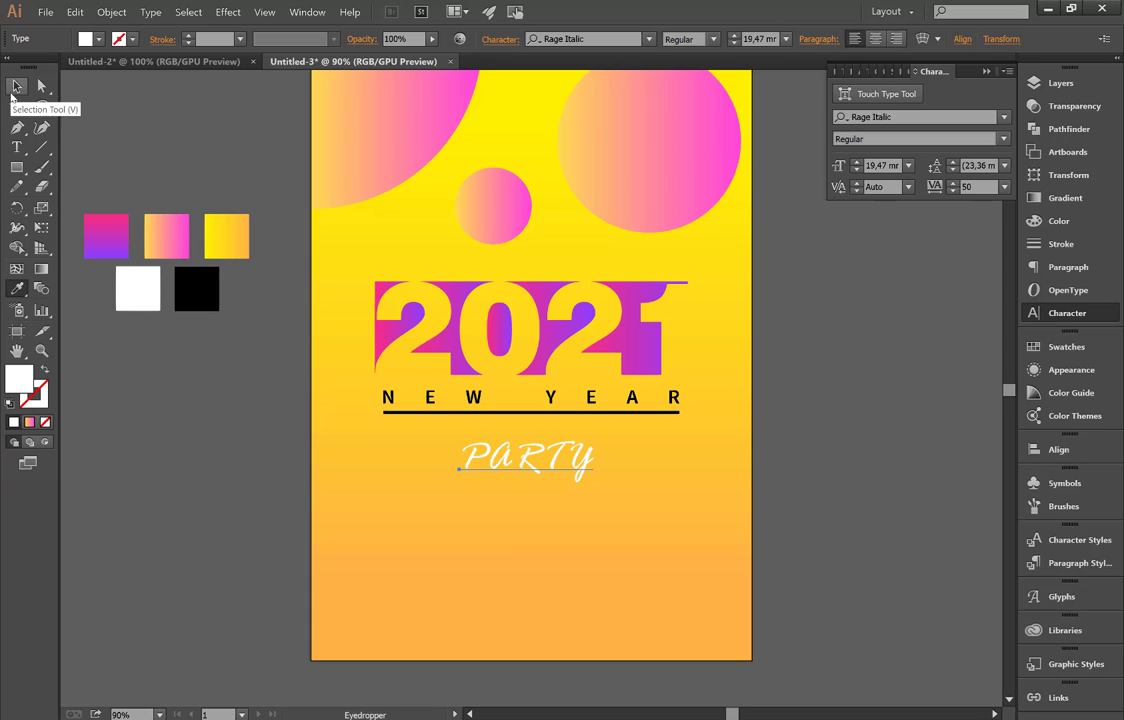
pyautogui.click(16, 86)
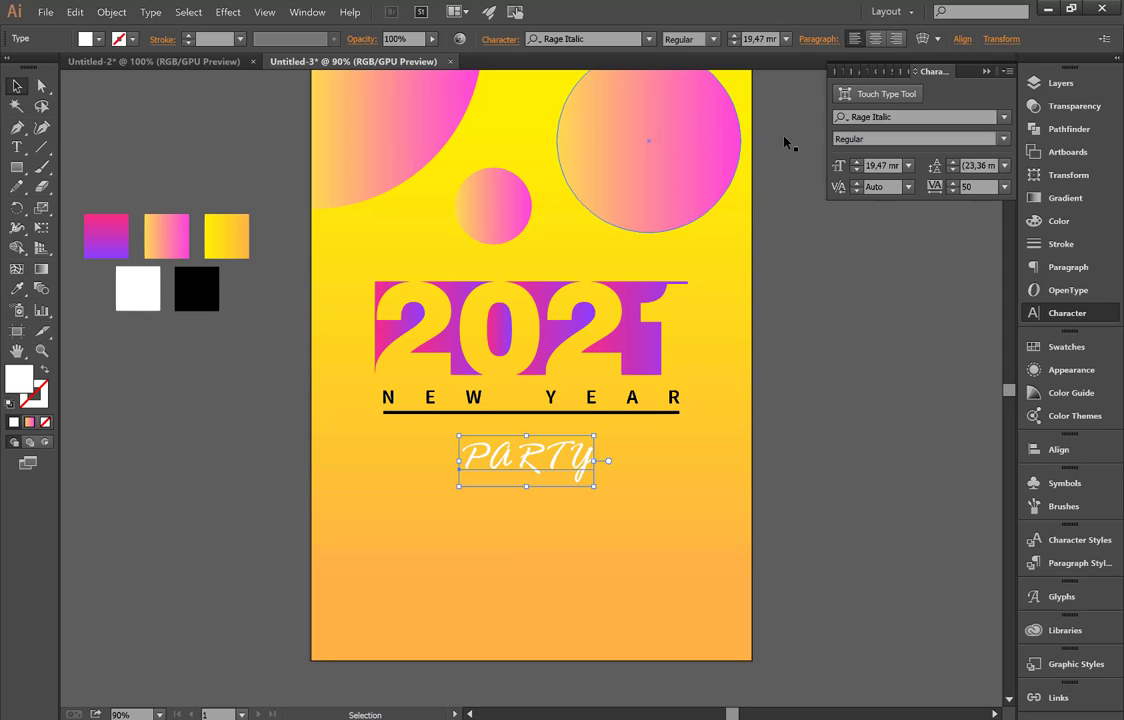
# Switch PARTY to the modernline - Personal Use font, then delete the PARTY text
pyautogui.click(648, 39)
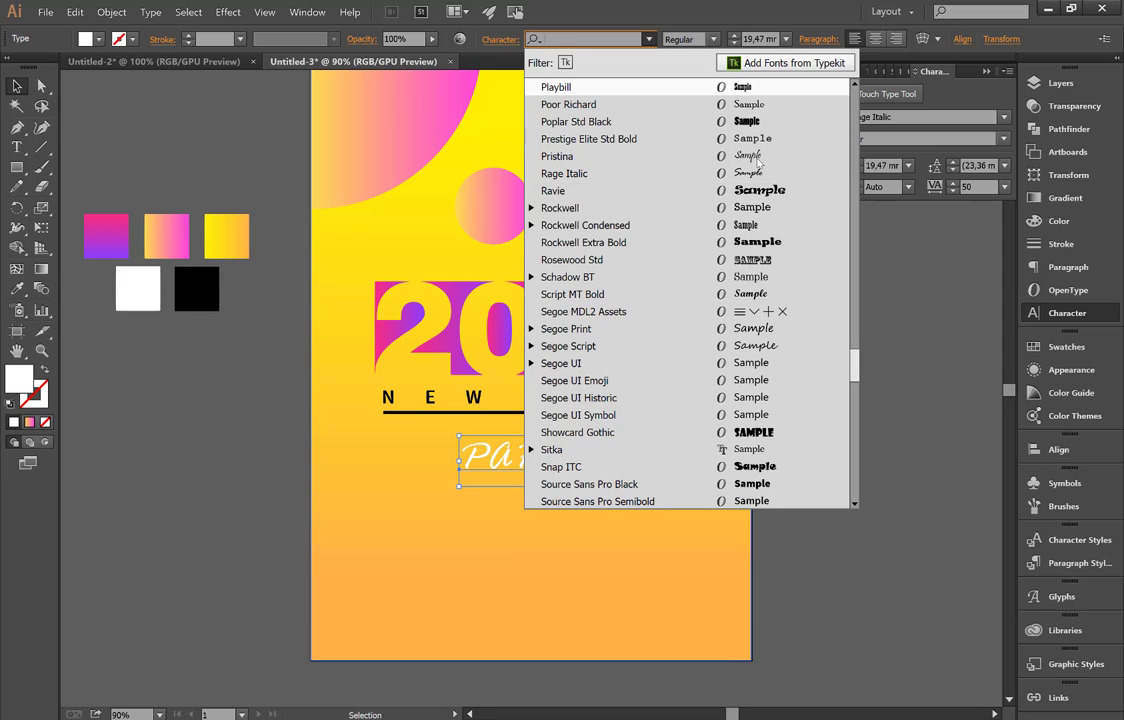
pyautogui.moveTo(853, 362); pyautogui.dragTo(853, 303)
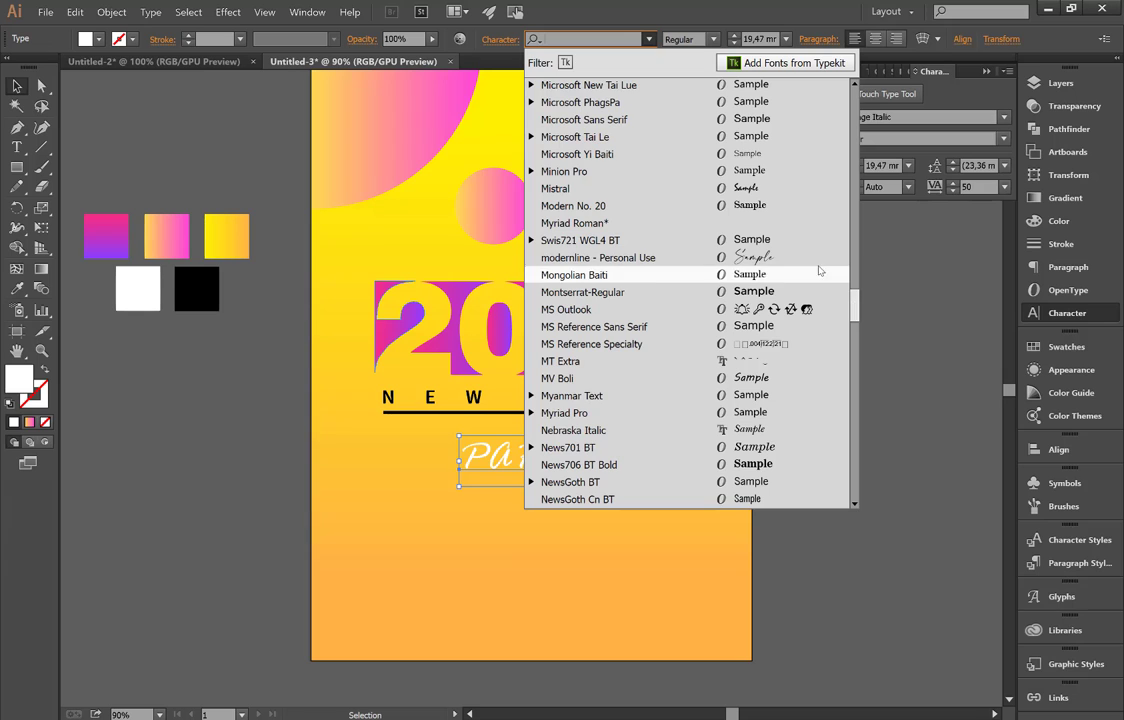
pyautogui.click(620, 257)
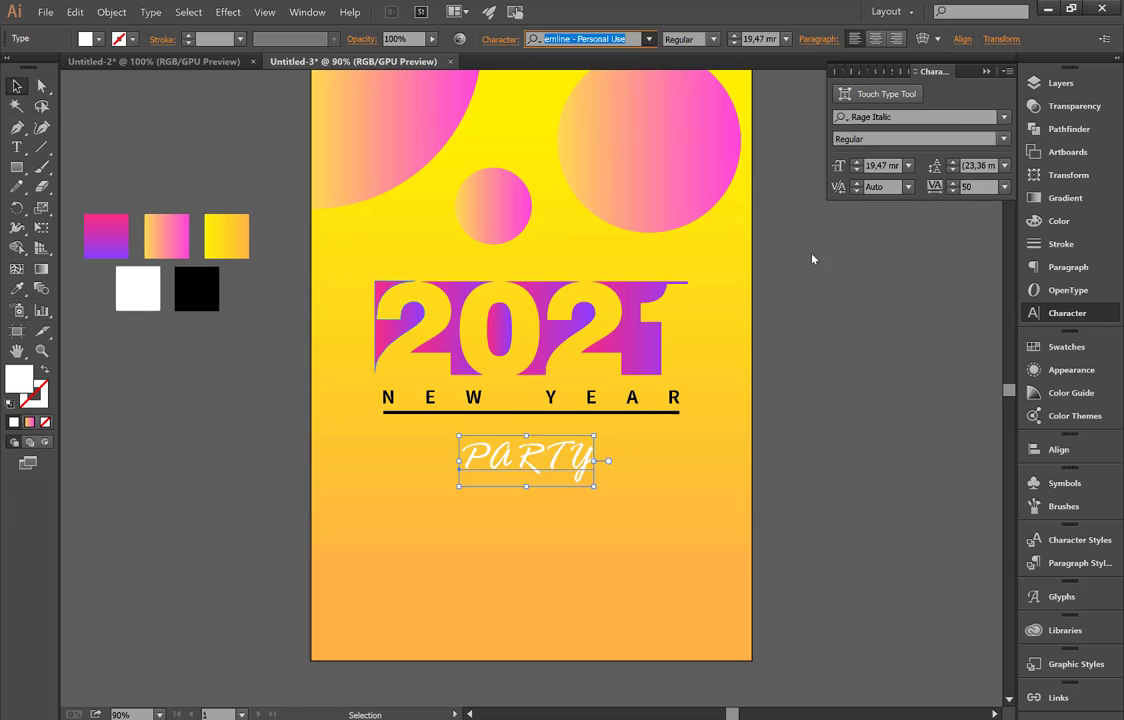
pyautogui.click(648, 39)
pyautogui.write('MO')
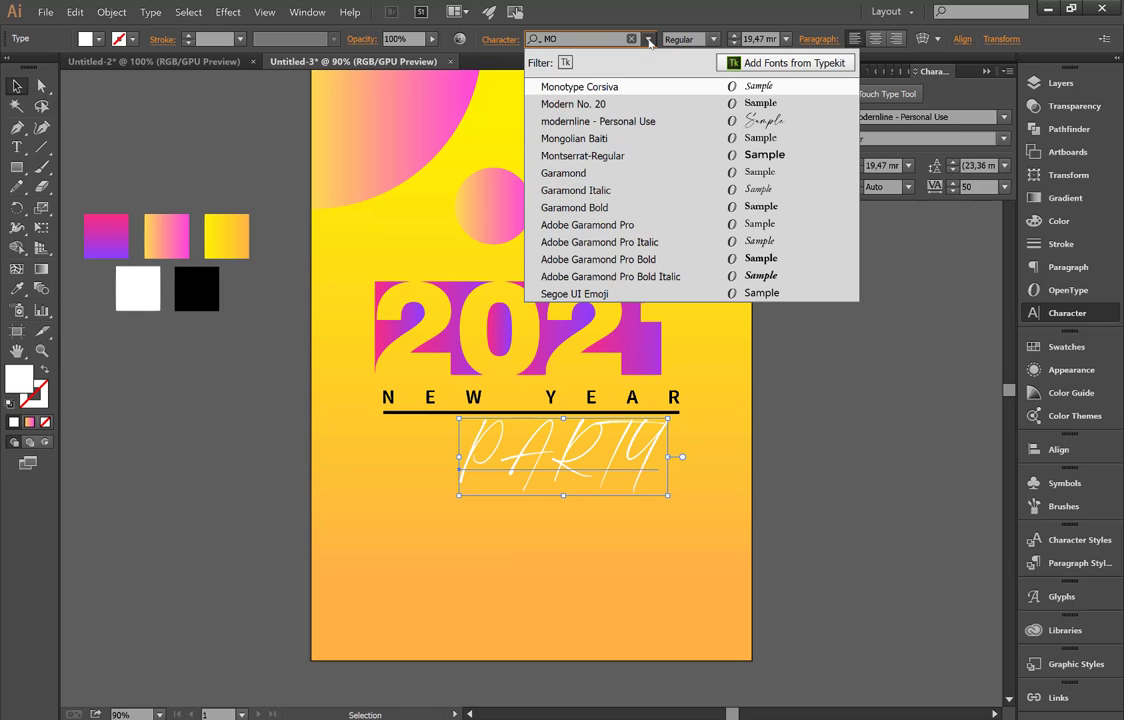
pyautogui.write('DER')
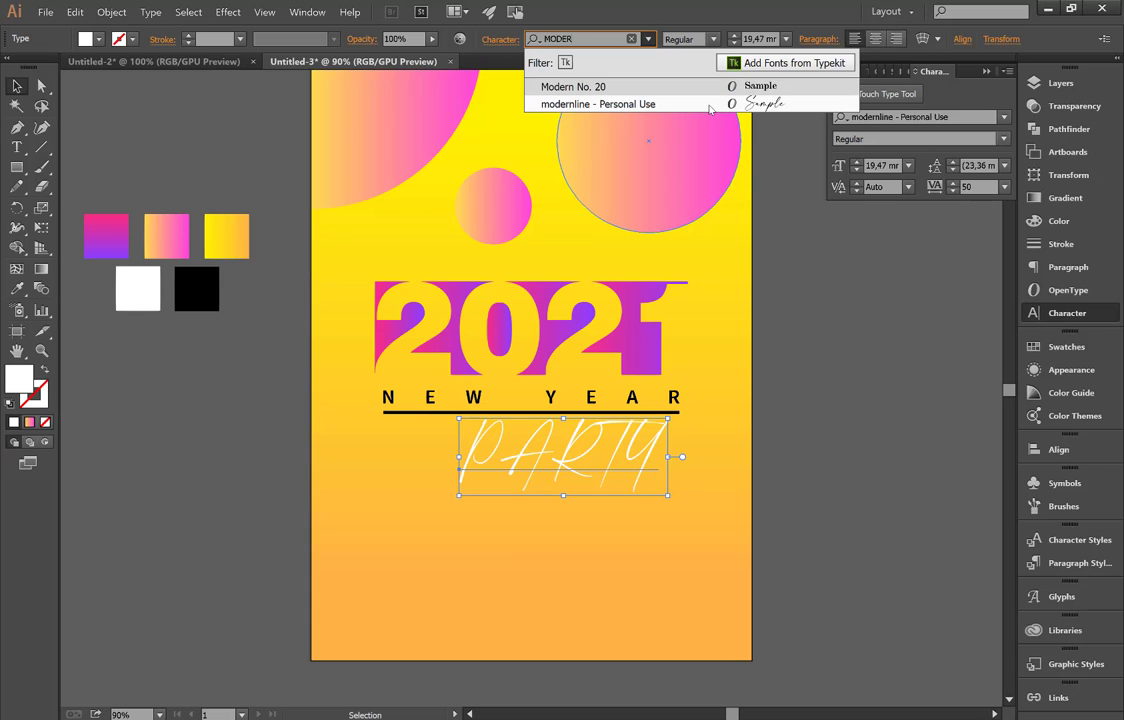
pyautogui.click(709, 105)
pyautogui.press('Delete')
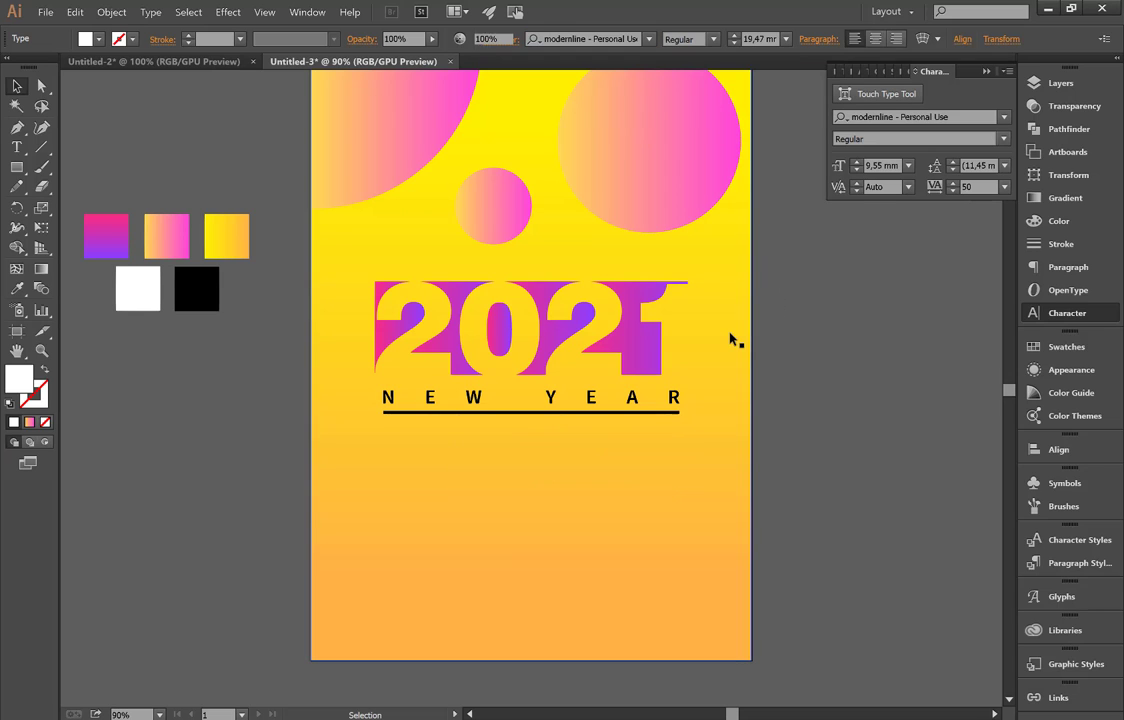
# Type 'Party' below NEW YEAR and fill it white from the white swatch
pyautogui.click(16, 146)
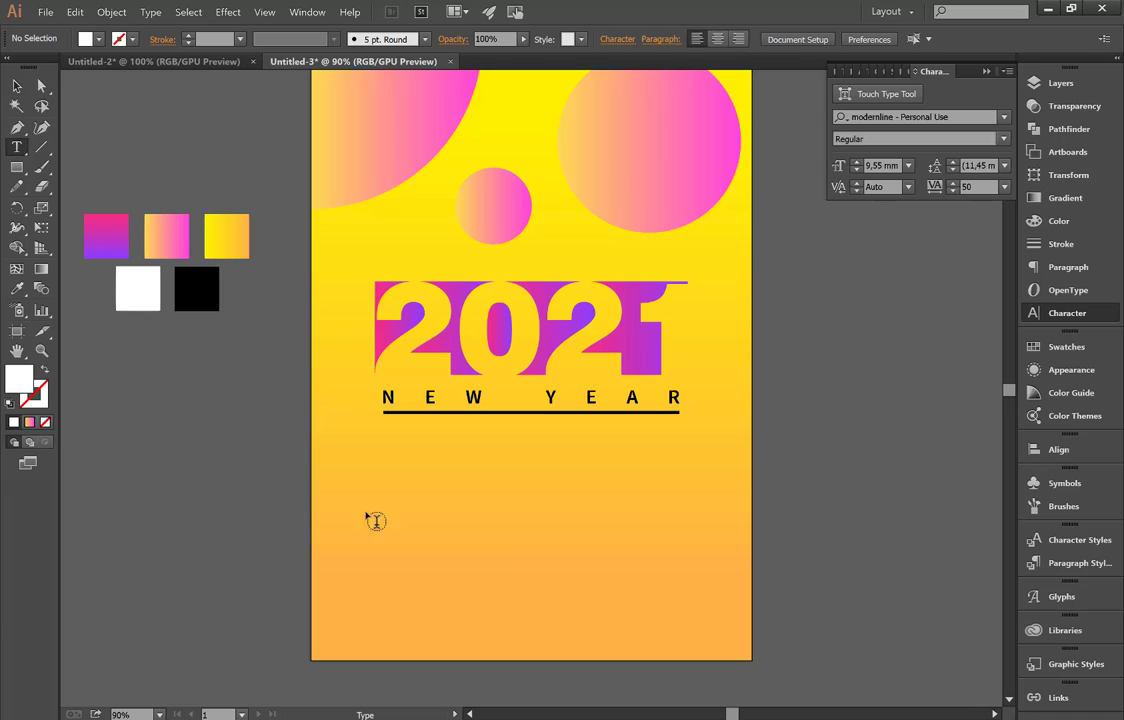
pyautogui.click(736, 495)
pyautogui.write('Party')
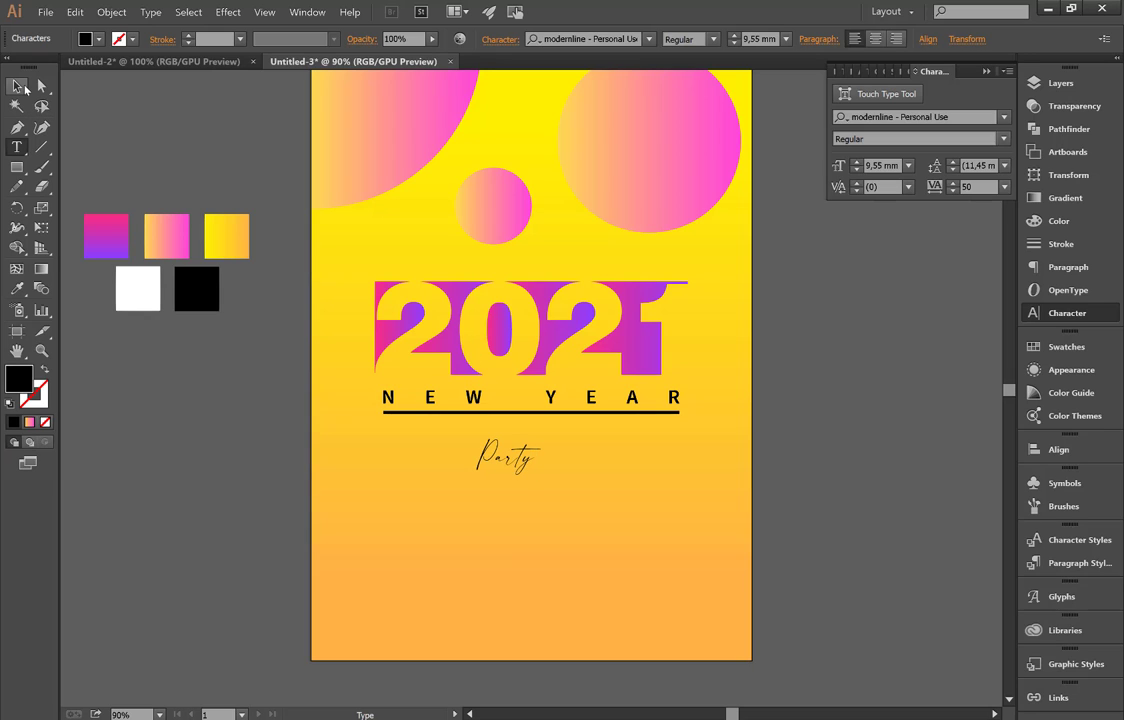
pyautogui.click(17, 86)
pyautogui.press('i')
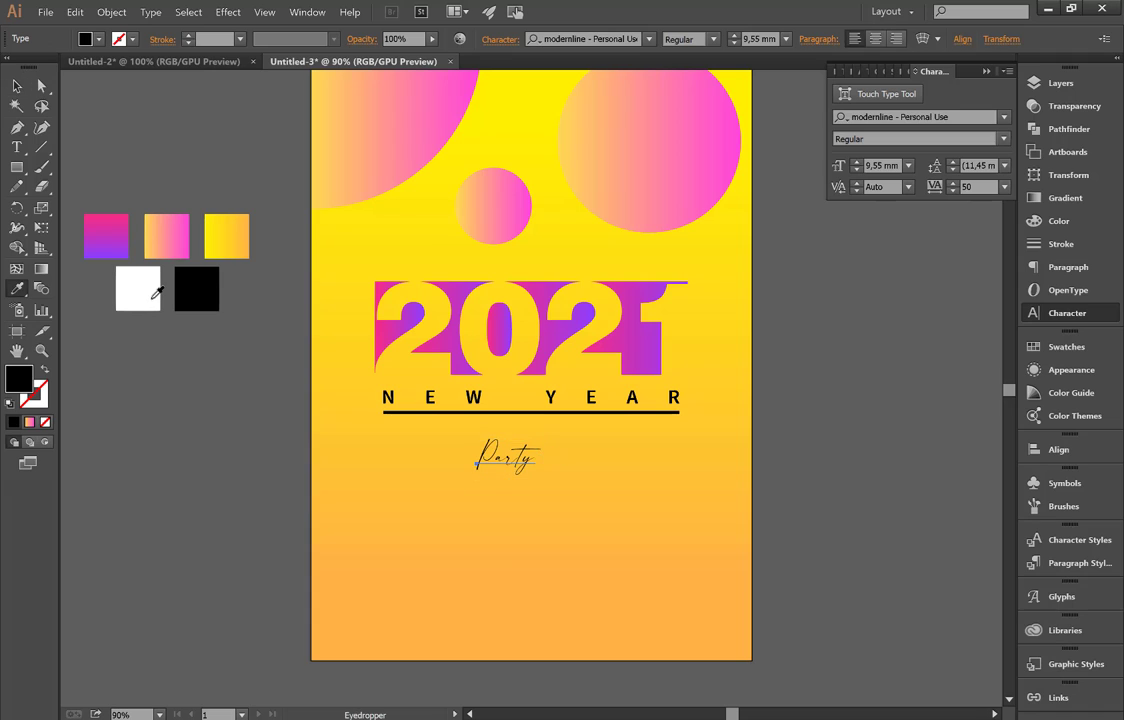
pyautogui.click(140, 292)
pyautogui.press('v')
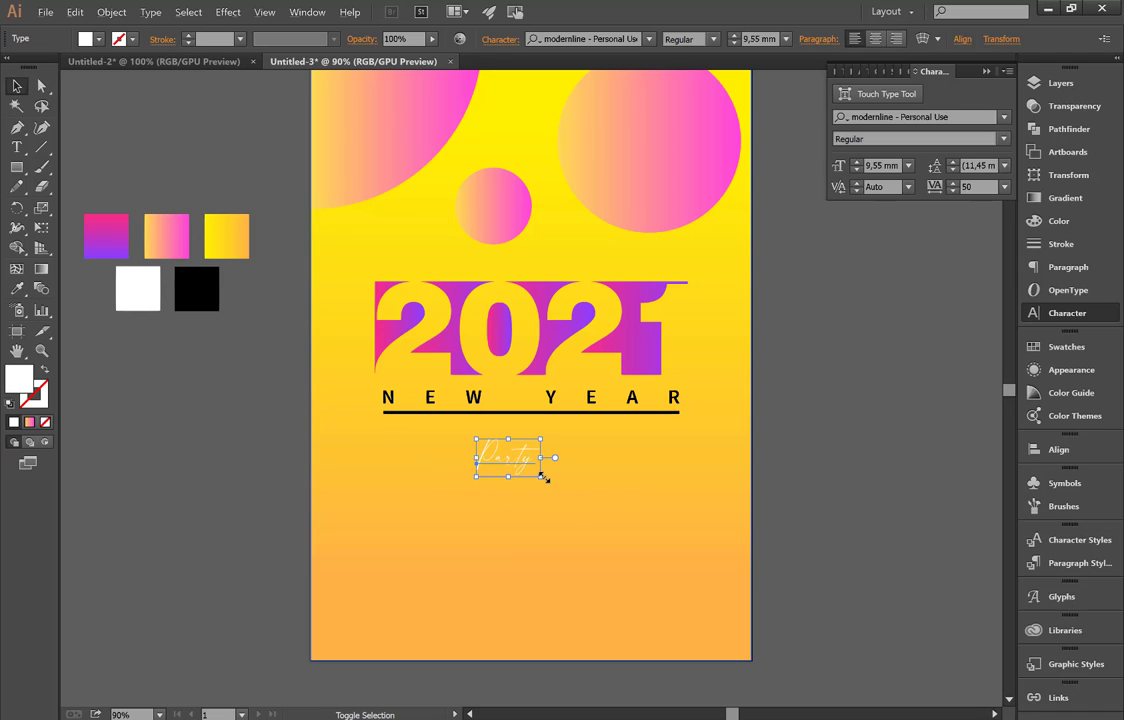
# Enlarge the Party text and centre it horizontally on the page
pyautogui.moveTo(542, 478); pyautogui.dragTo(566, 490)
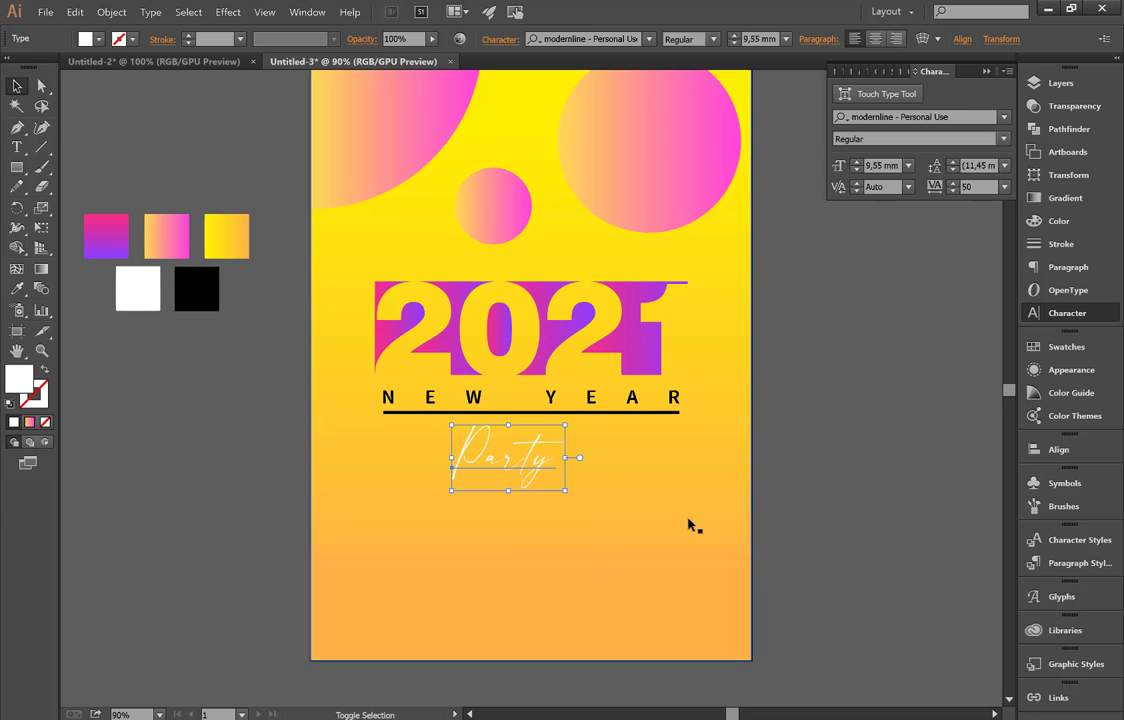
pyautogui.click(1058, 450)
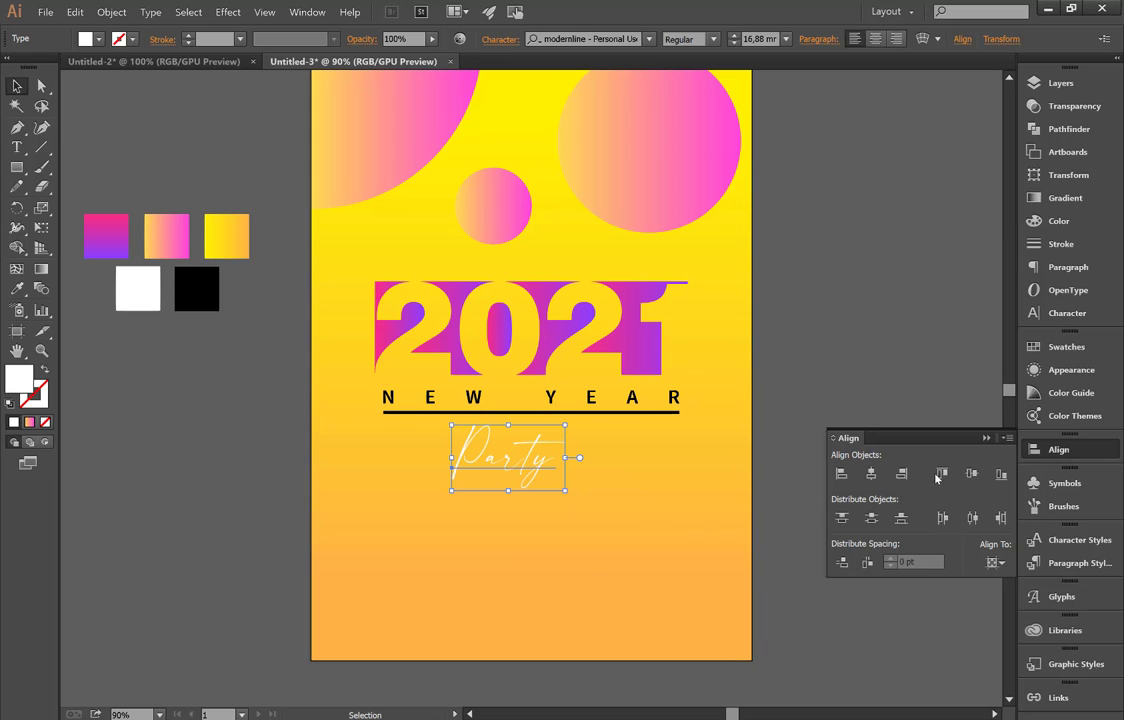
pyautogui.click(870, 475)
pyautogui.click(853, 394)
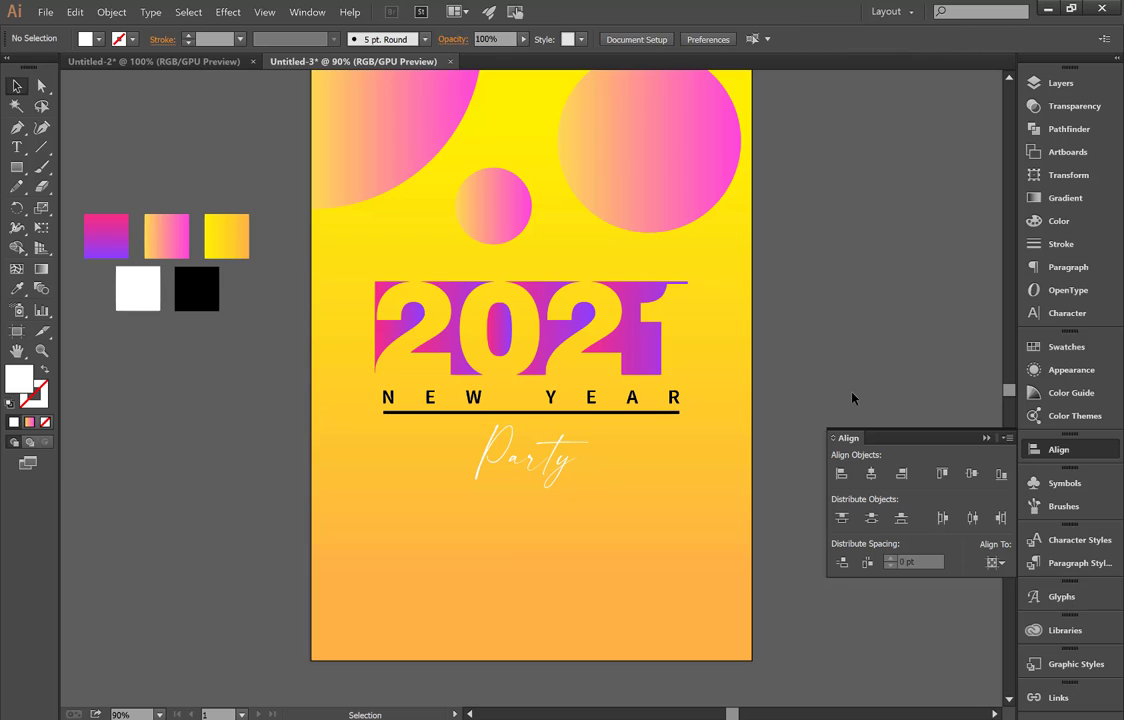
pyautogui.scroll(-2, 853, 394)
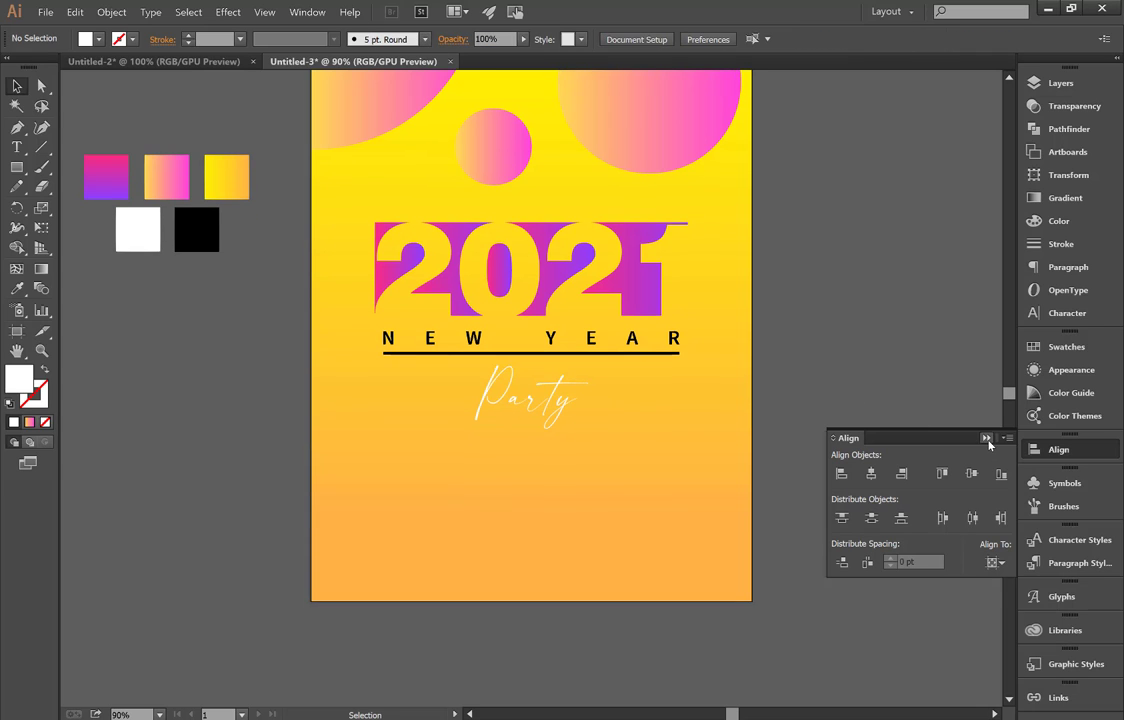
# Collapse the Align panel and zoom in on the white Party lettering
pyautogui.click(987, 440)
pyautogui.scroll(3, 706, 462)
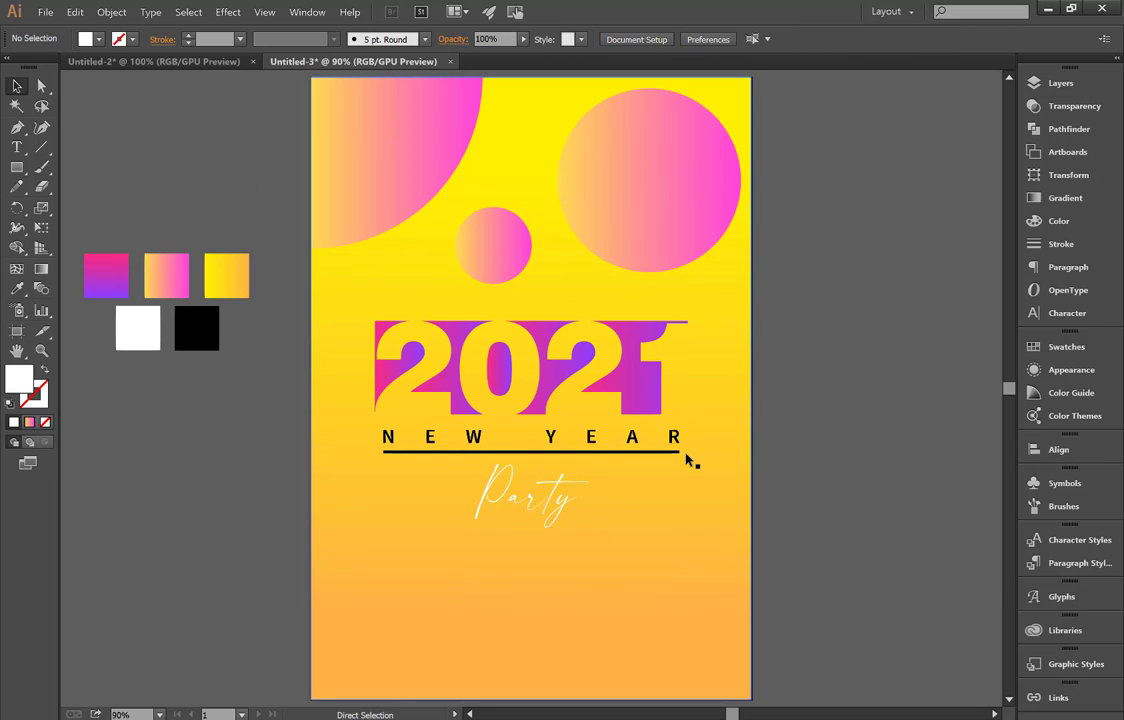
pyautogui.scroll(2, 538, 528)
pyautogui.scroll(2, 538, 528)
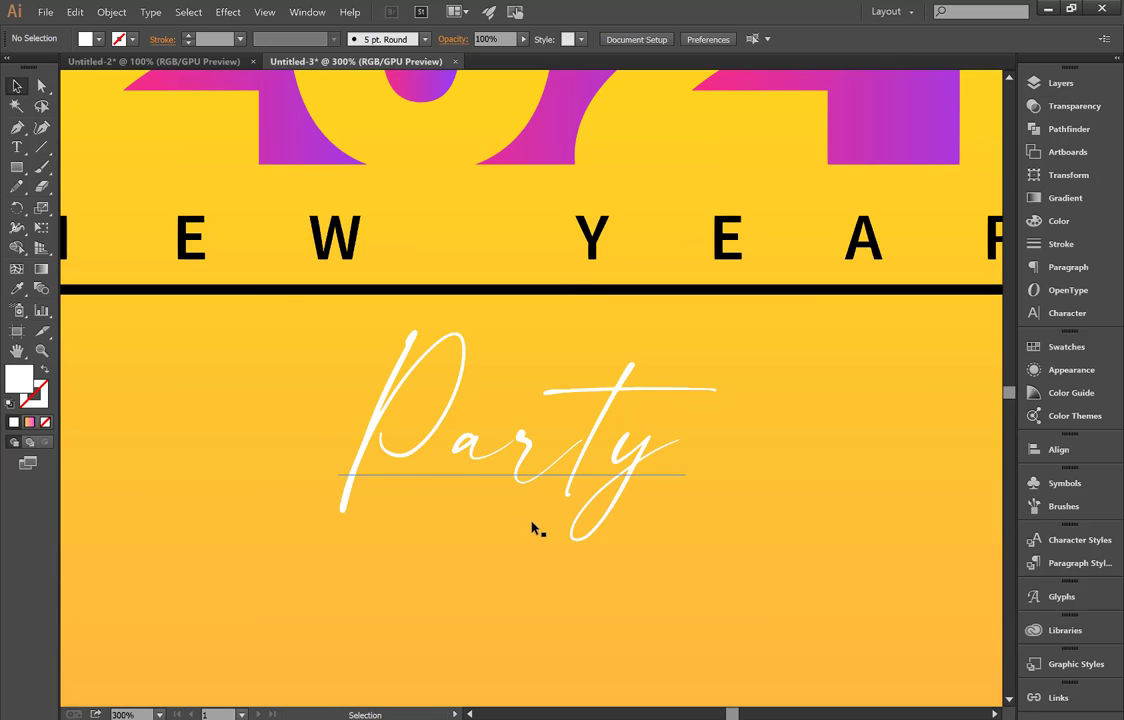
pyautogui.scroll(-3, 538, 528)
pyautogui.scroll(-2, 538, 528)
pyautogui.scroll(-2, 535, 527)
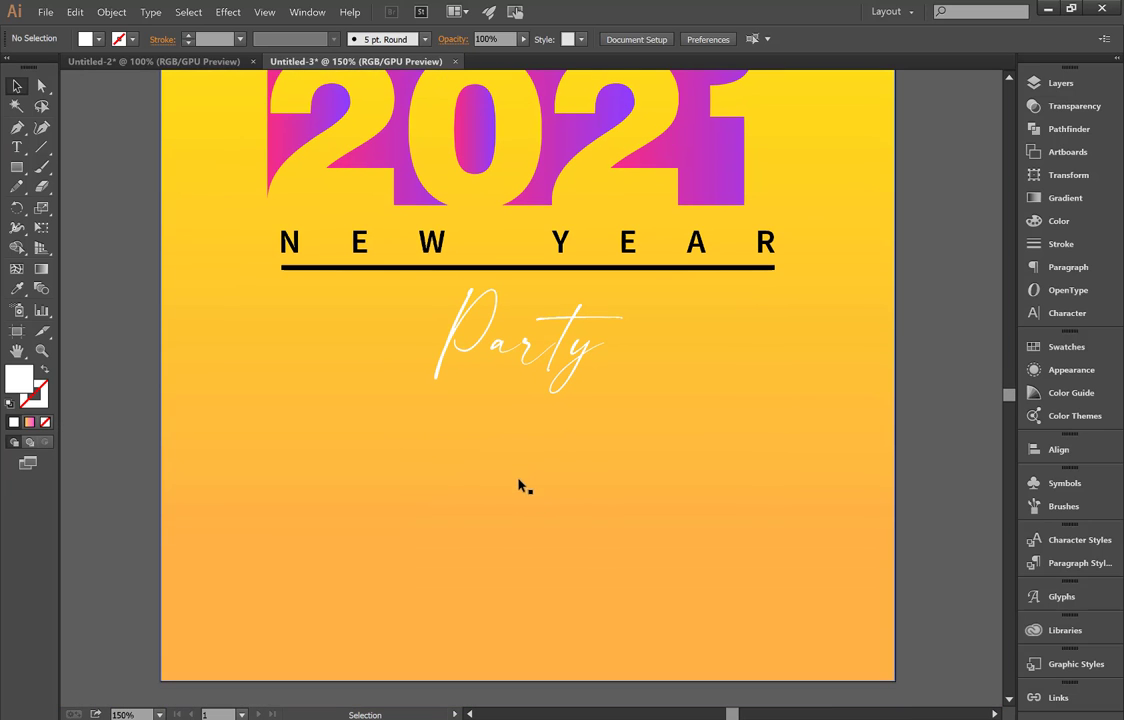
# Type 'DJ LOREM / DJ IPSUM / DJ DOLOR' below Party in Source Sans Pro Semibold
pyautogui.click(17, 146)
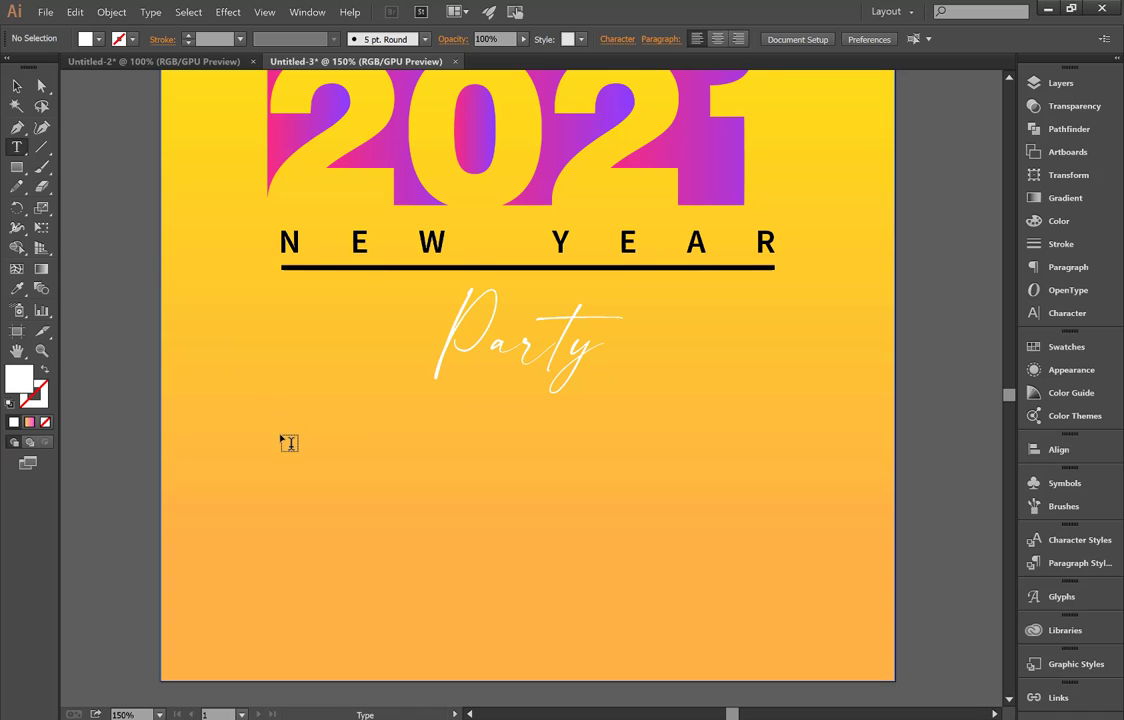
pyautogui.click(513, 568)
pyautogui.write('dj')
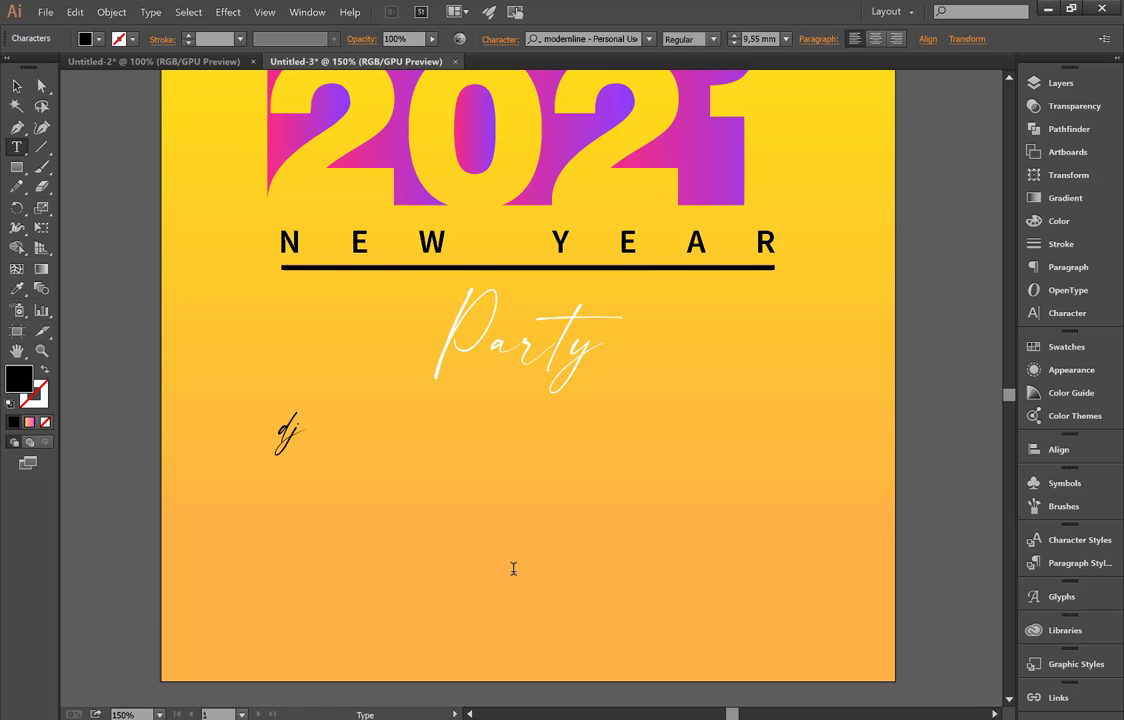
pyautogui.press('BackSpace')
pyautogui.click(570, 38)
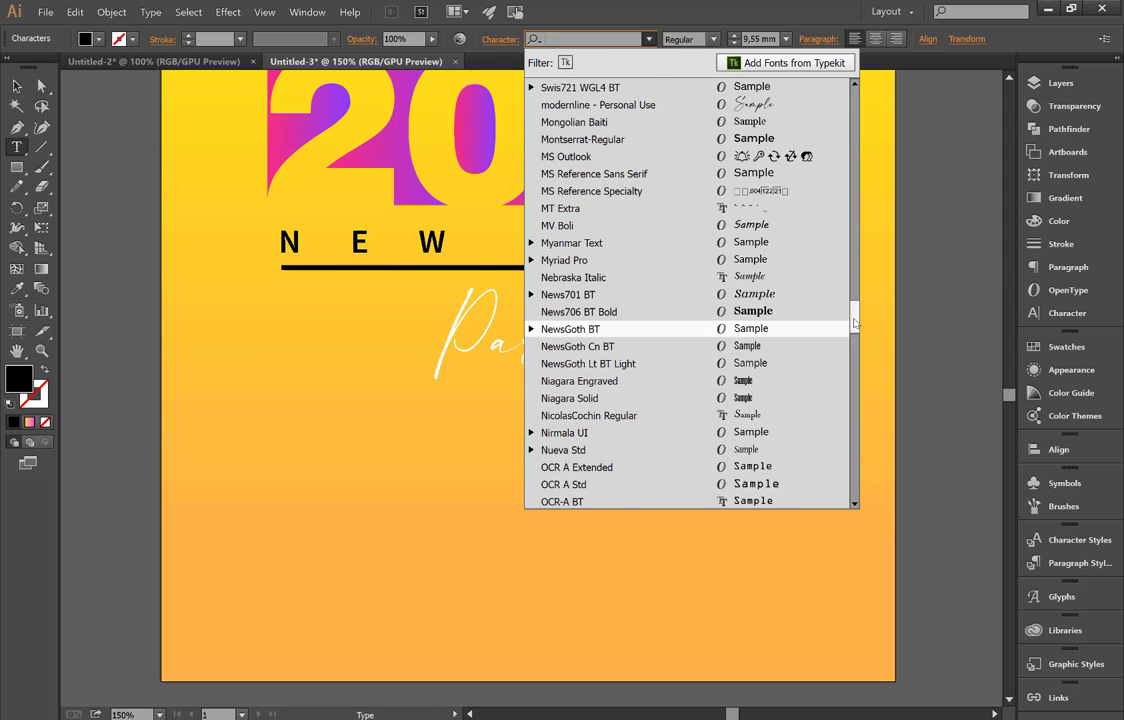
pyautogui.moveTo(855, 322)
pyautogui.mouseDown()
pyautogui.moveTo(852, 405)
pyautogui.moveTo(852, 392)
pyautogui.mouseUp()
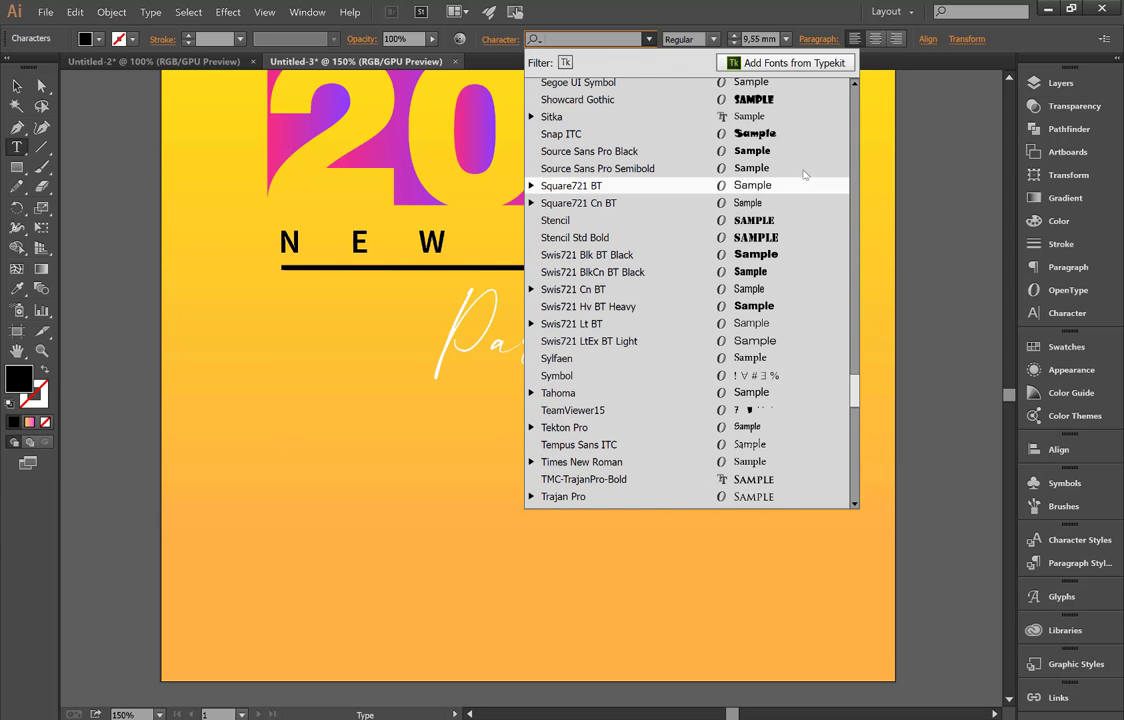
pyautogui.click(825, 177)
pyautogui.write('DJ L')
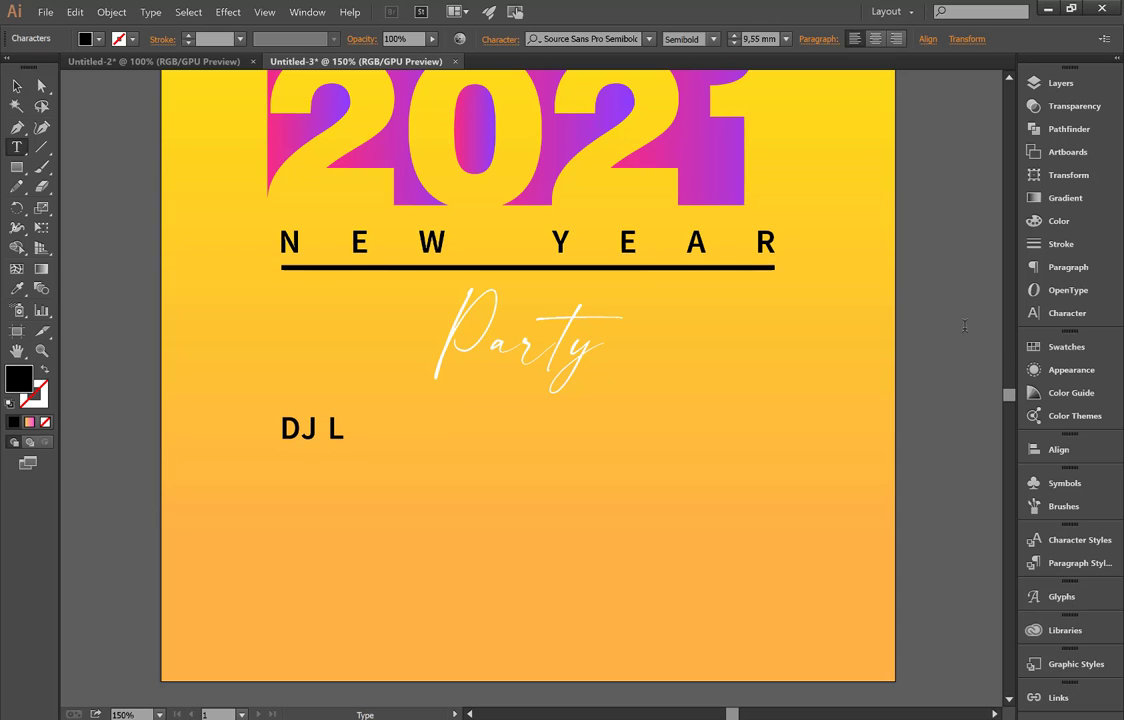
pyautogui.write('ORE')
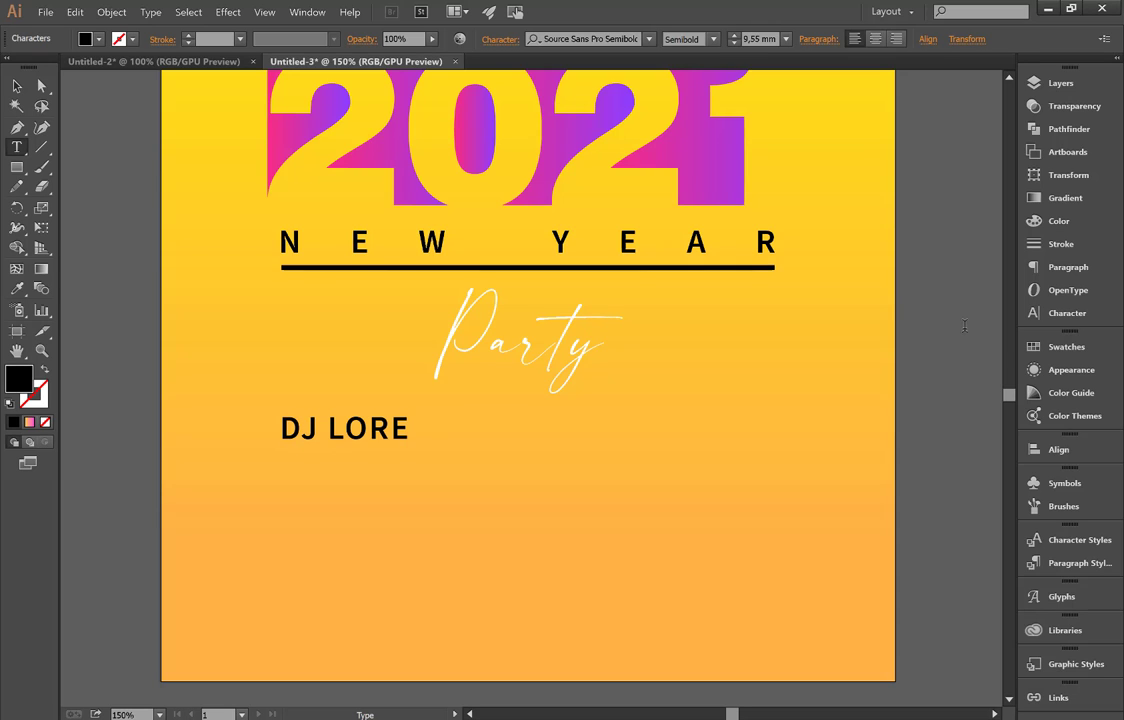
pyautogui.write('M / DJ')
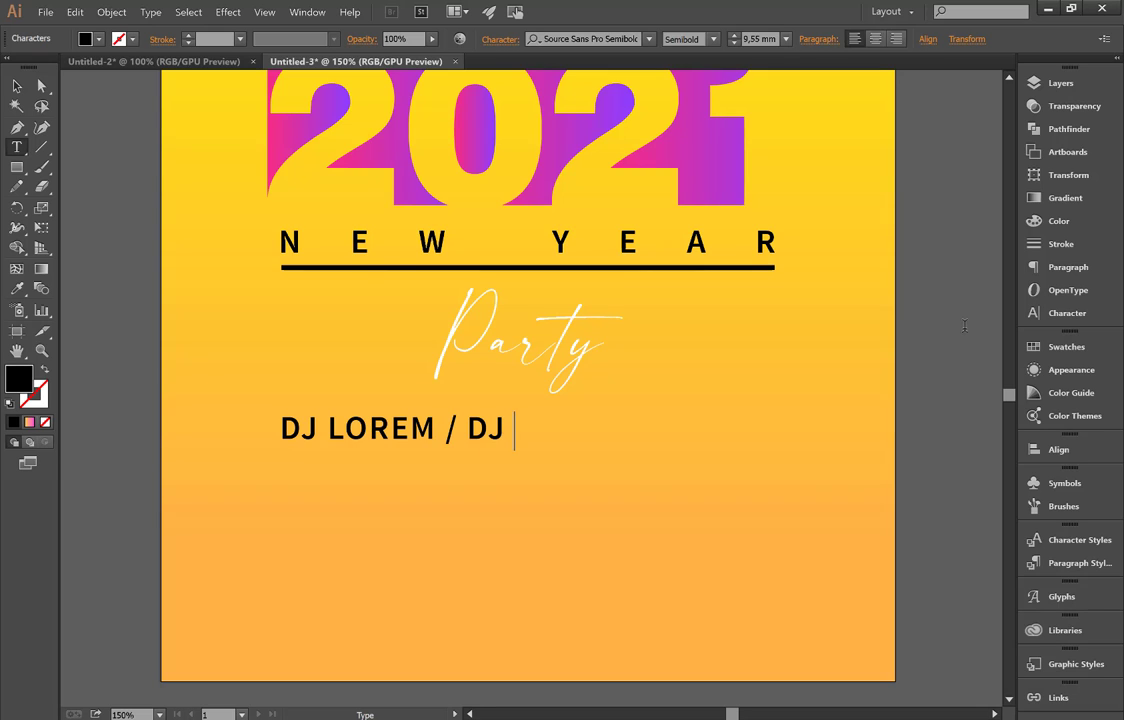
pyautogui.write(' IP')
pyautogui.write('SUM / ')
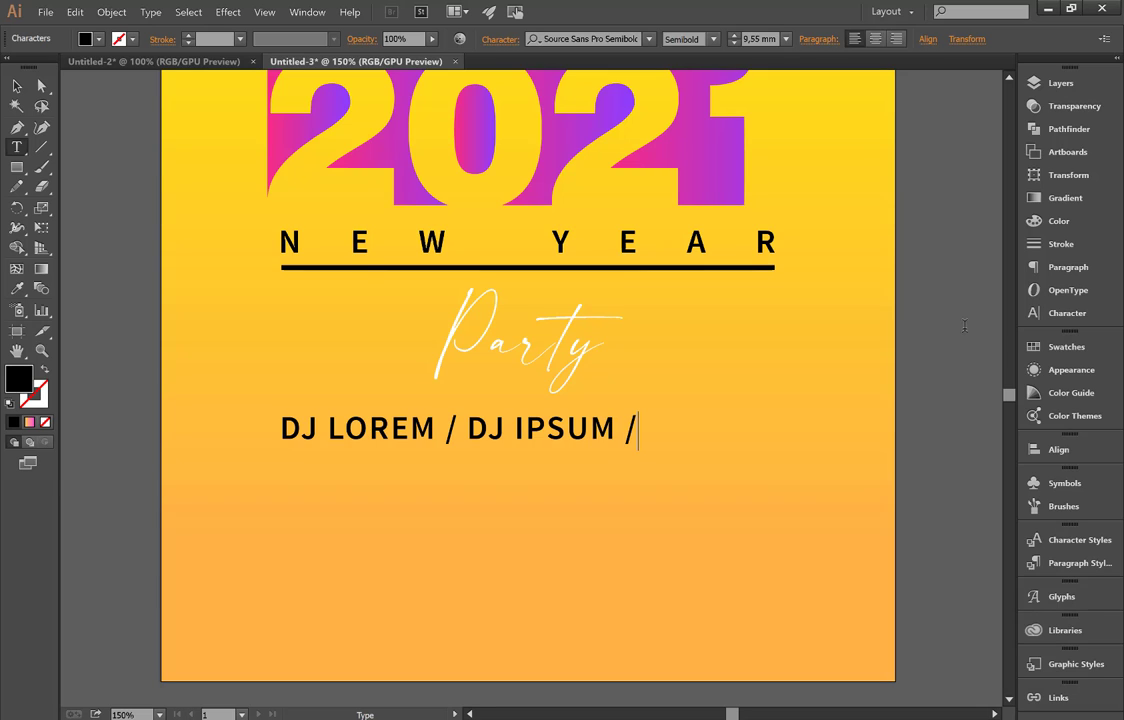
pyautogui.write('D')
pyautogui.write('J')
pyautogui.write(' DO')
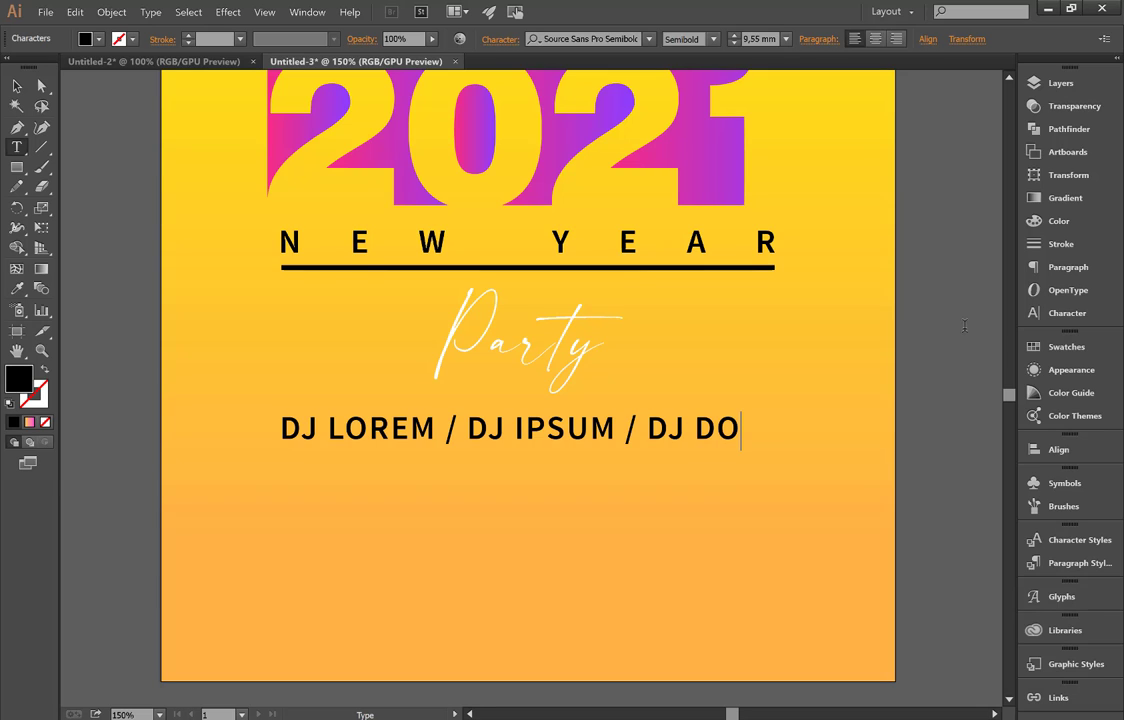
pyautogui.write('LOR')
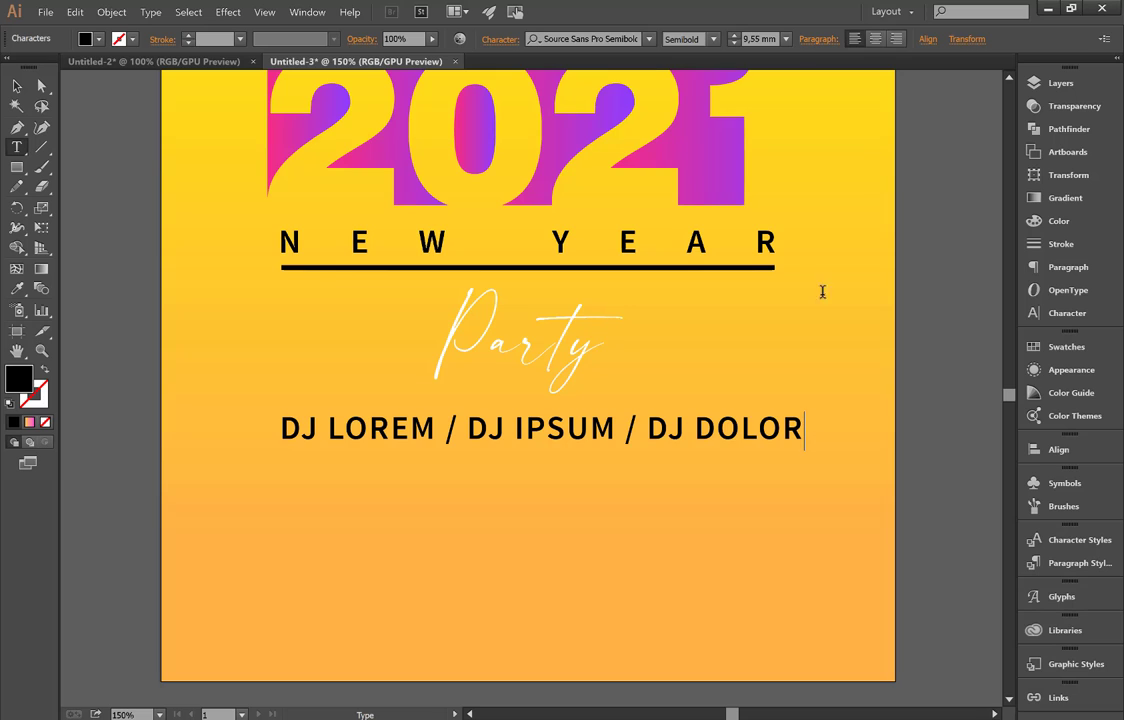
# Nudge the DJ lineup slightly left and set it in Segoe UI Symbol Regular
pyautogui.click(17, 85)
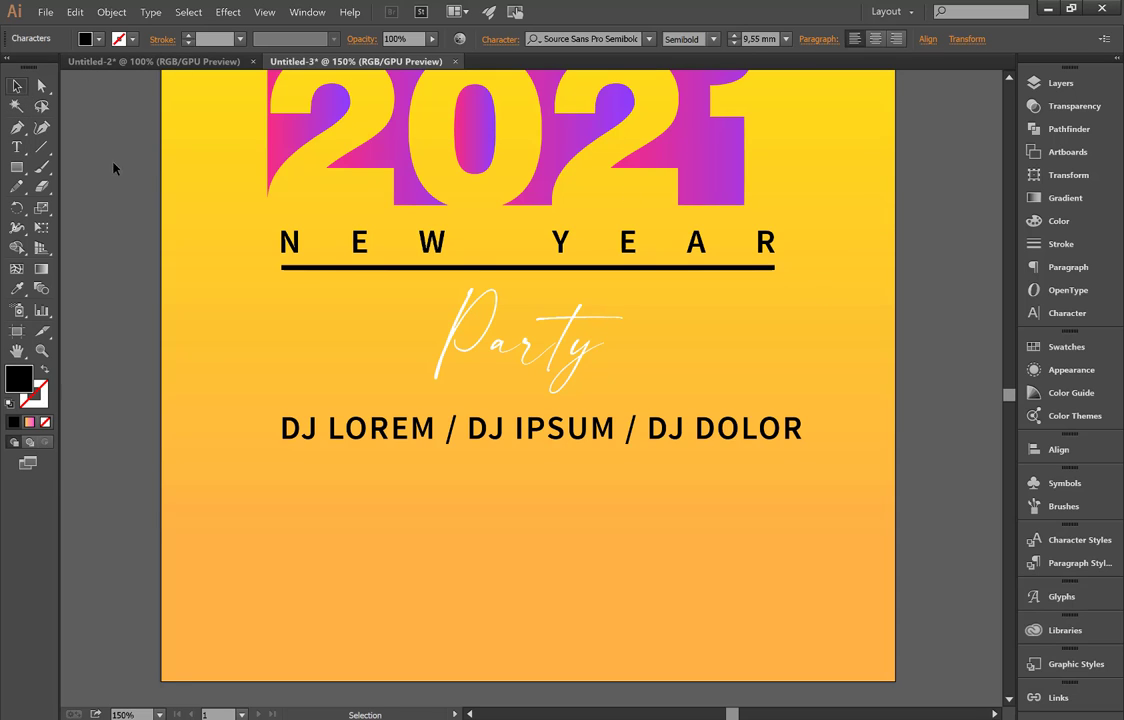
pyautogui.click(672, 432)
pyautogui.moveTo(615, 428); pyautogui.dragTo(603, 428)
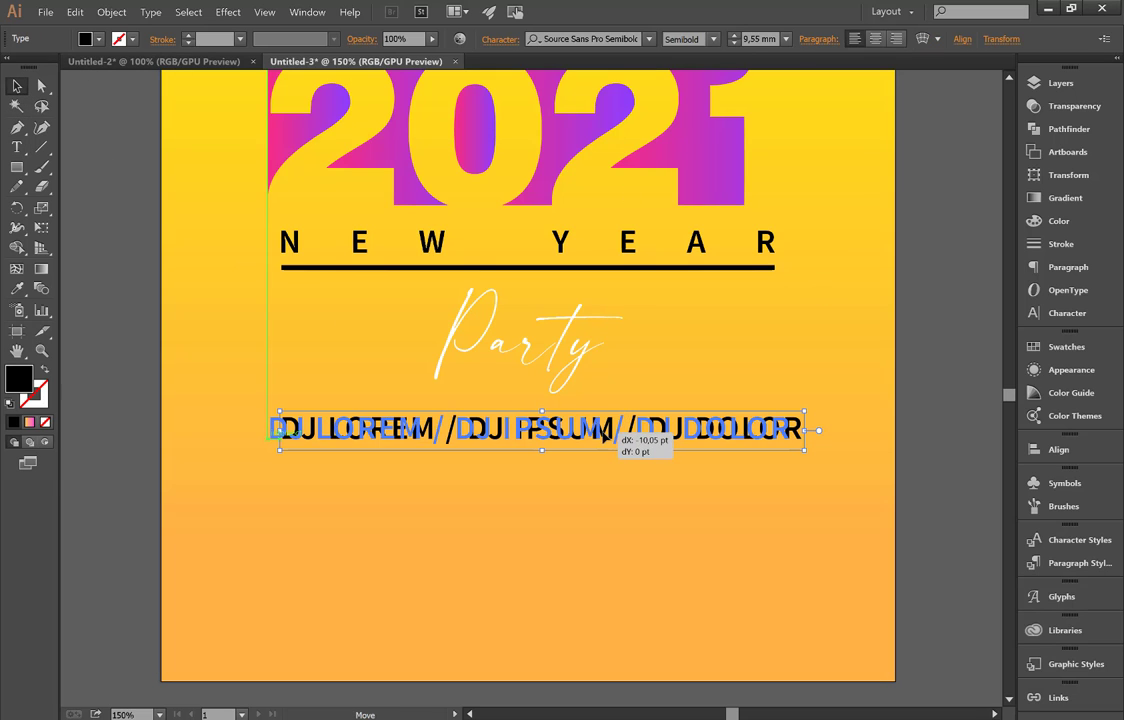
pyautogui.click(586, 40)
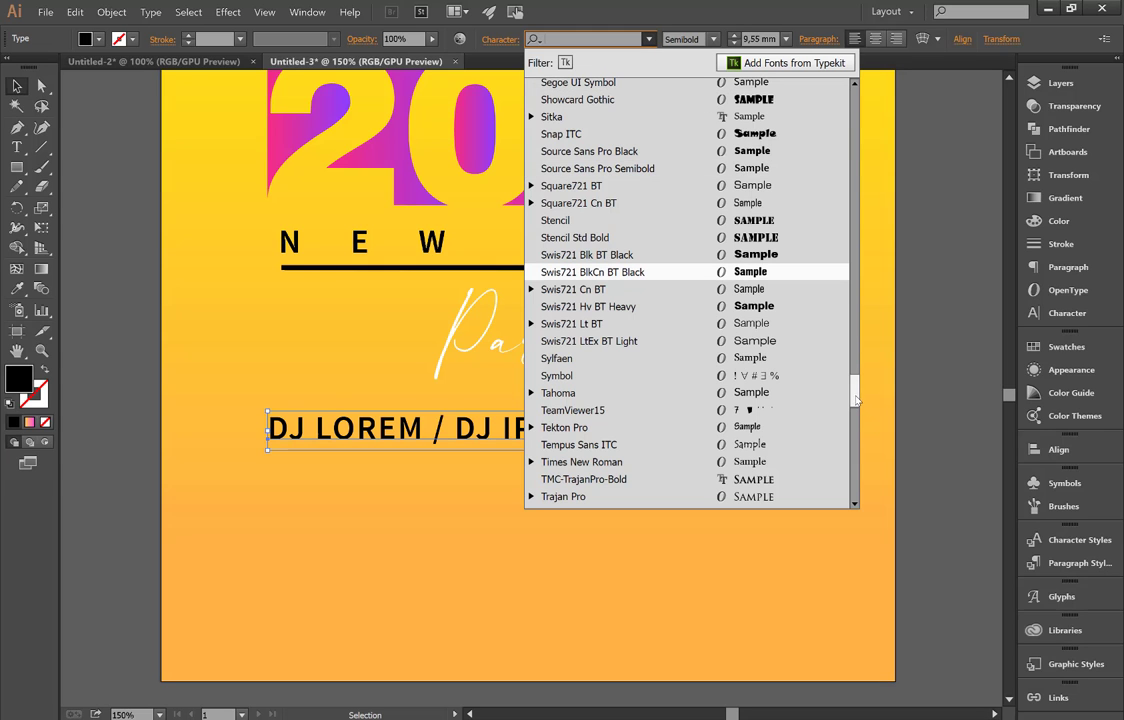
pyautogui.scroll(5, 836, 334)
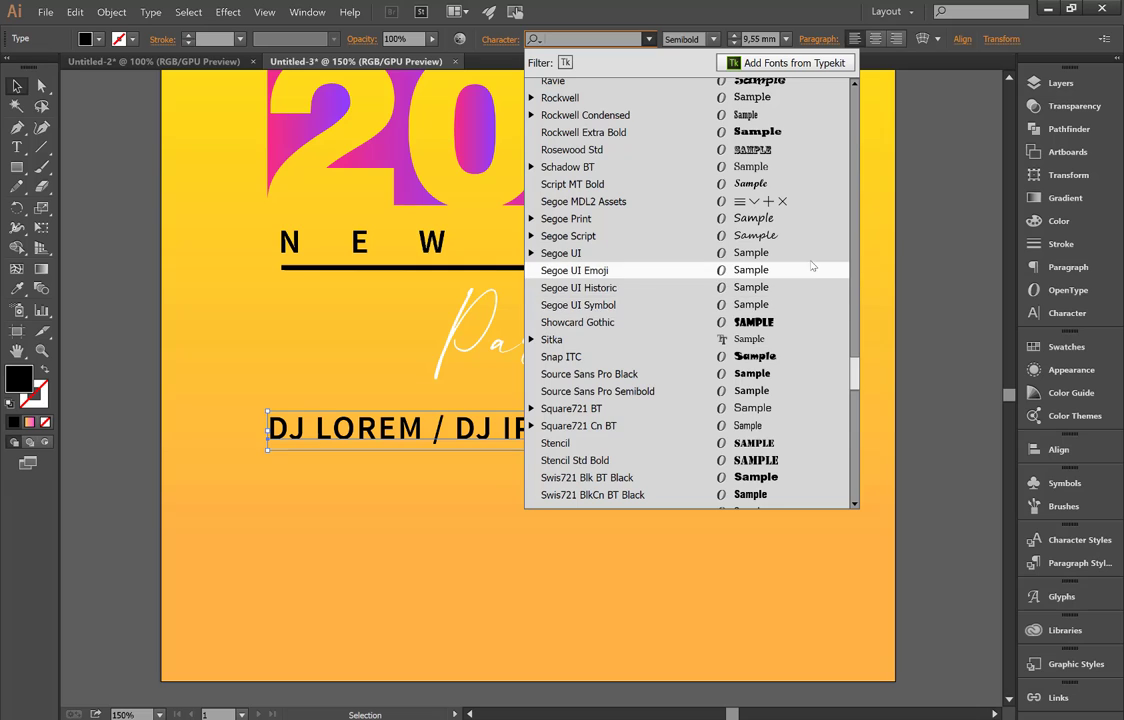
pyautogui.click(806, 304)
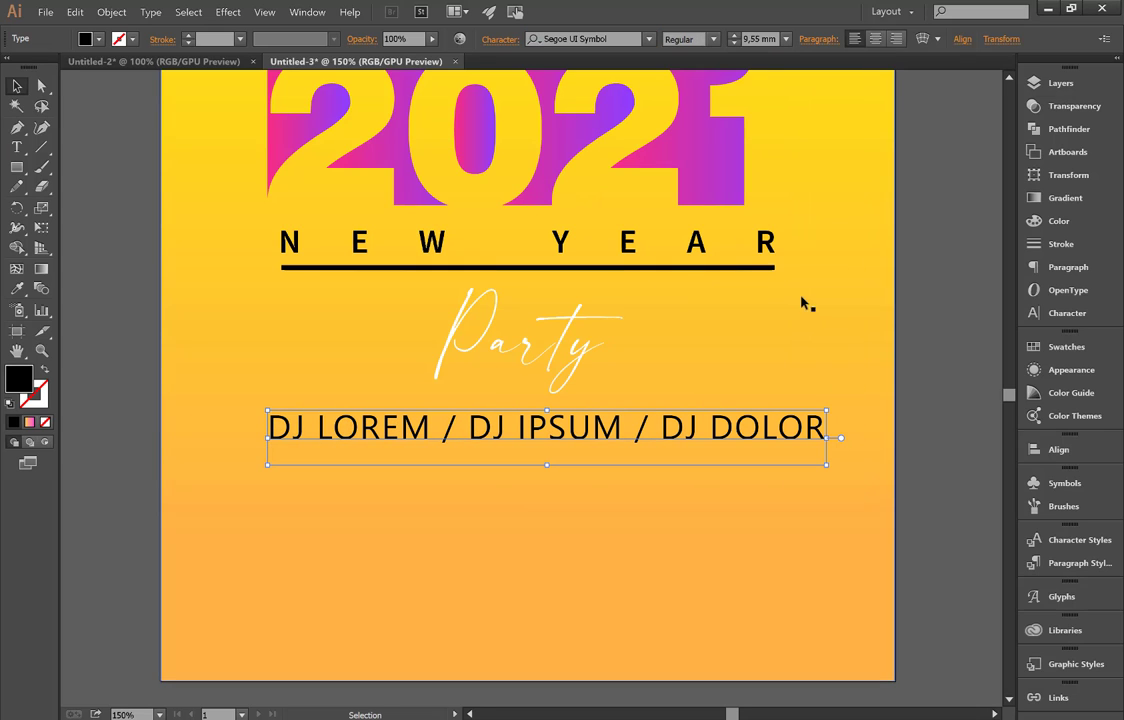
pyautogui.click(940, 319)
# Centre the DJ lineup horizontally on the artboard
pyautogui.hotkey('ctrl', 'z')
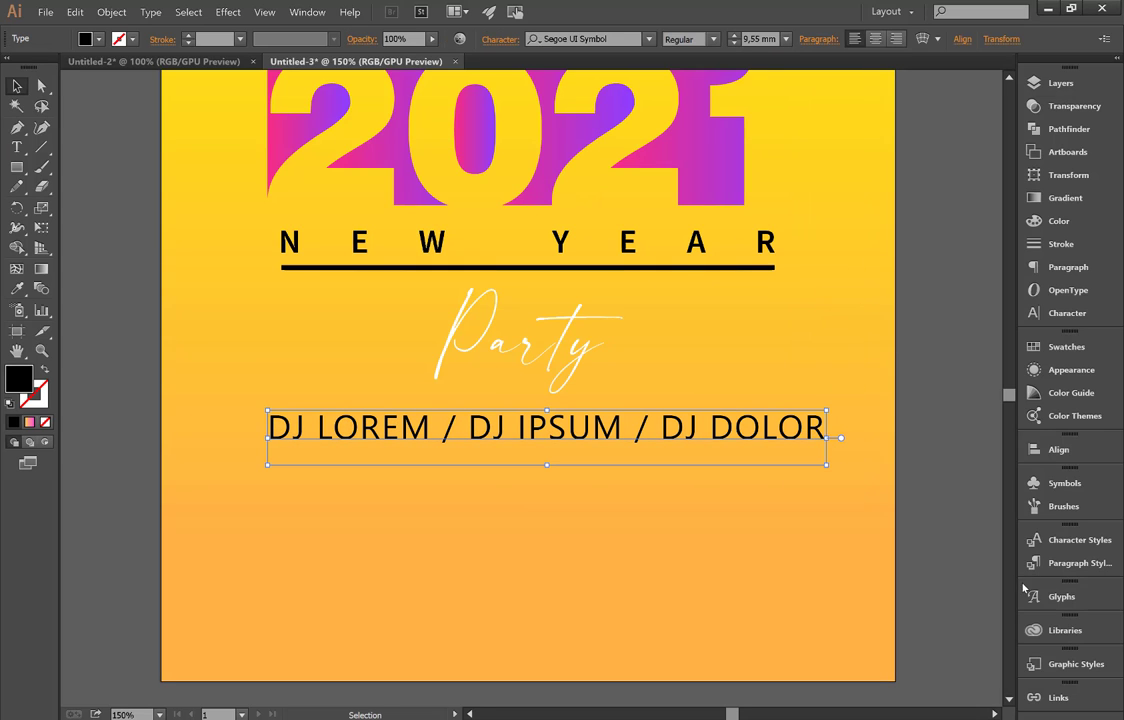
pyautogui.click(1058, 449)
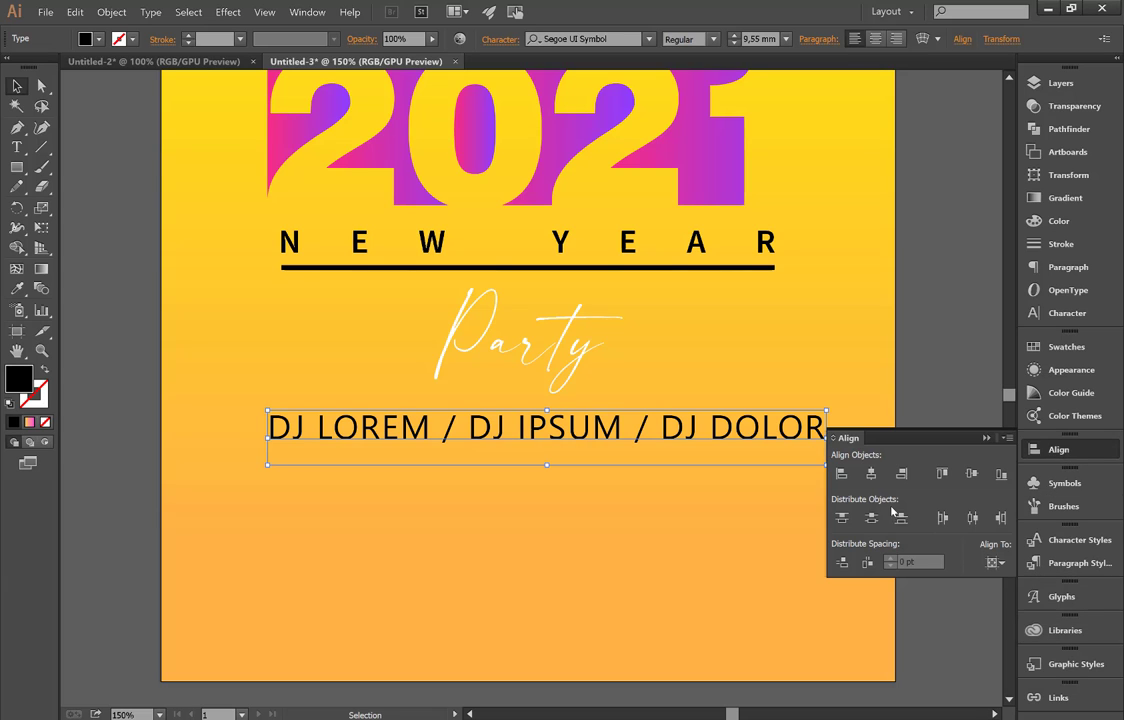
pyautogui.click(871, 473)
pyautogui.click(947, 394)
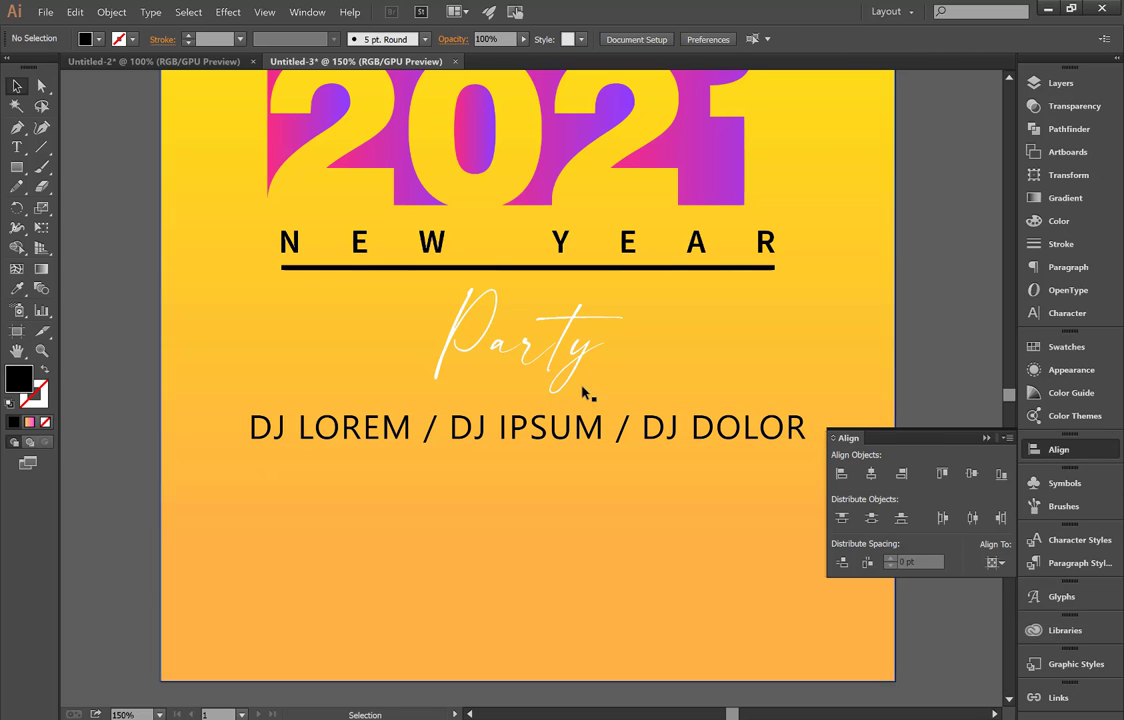
# Fill the DJ lineup text white by eyedropping the white sample swatch
pyautogui.click(481, 428)
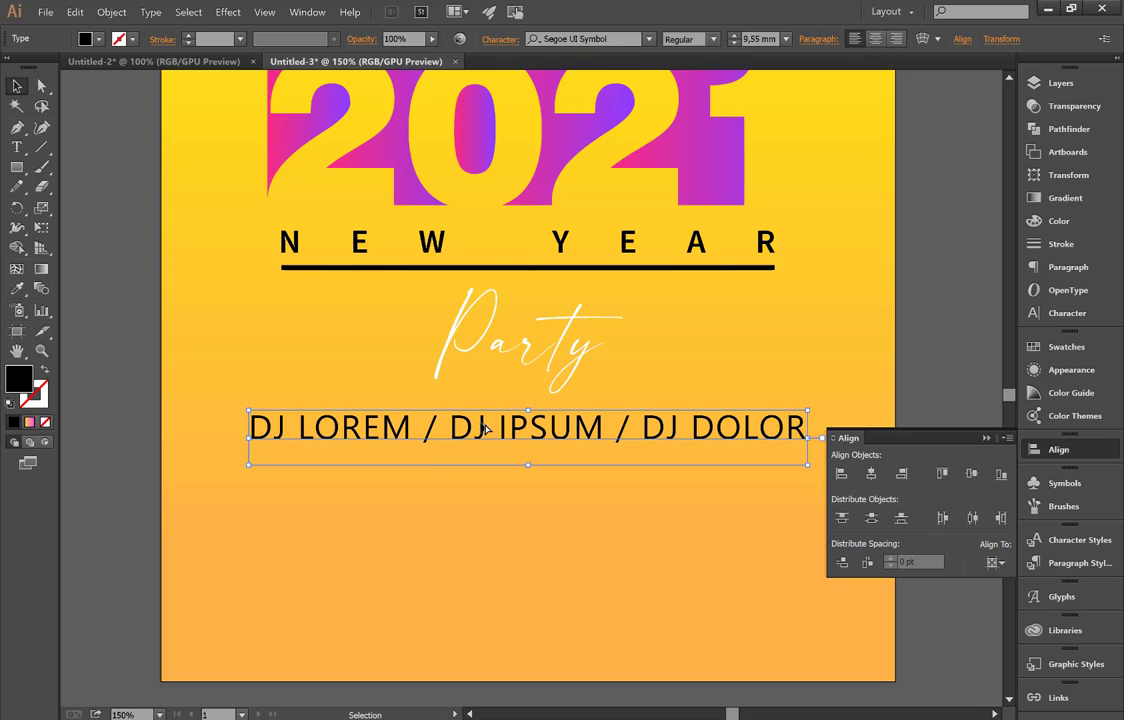
pyautogui.hotkey('ctrl', '-')
pyautogui.hotkey('ctrl', '-')
pyautogui.hotkey('ctrl', '-')
pyautogui.press('i')
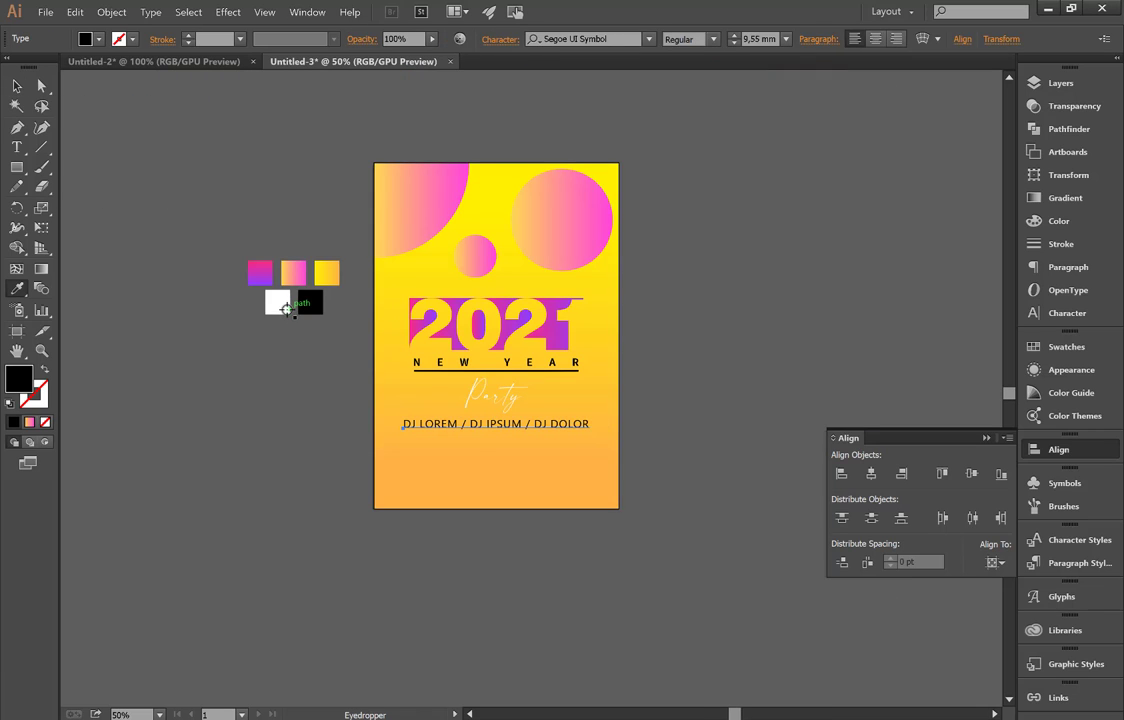
pyautogui.click(278, 302)
pyautogui.press('v')
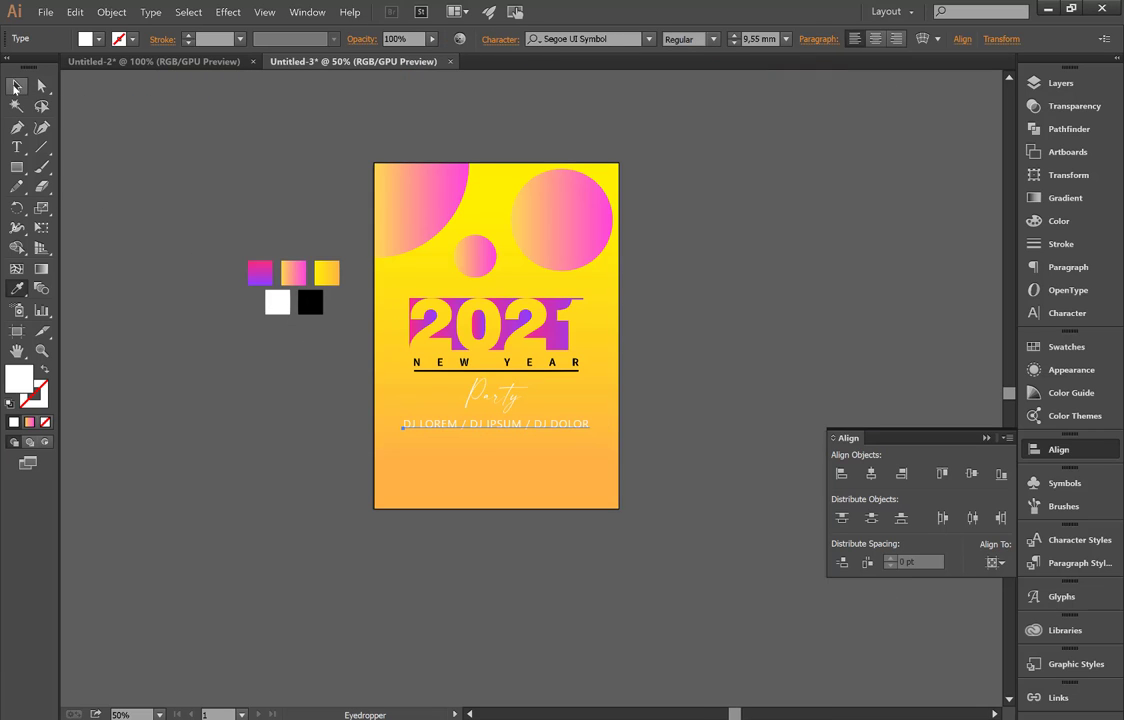
pyautogui.click(560, 495)
pyautogui.scroll(1, 557, 492)
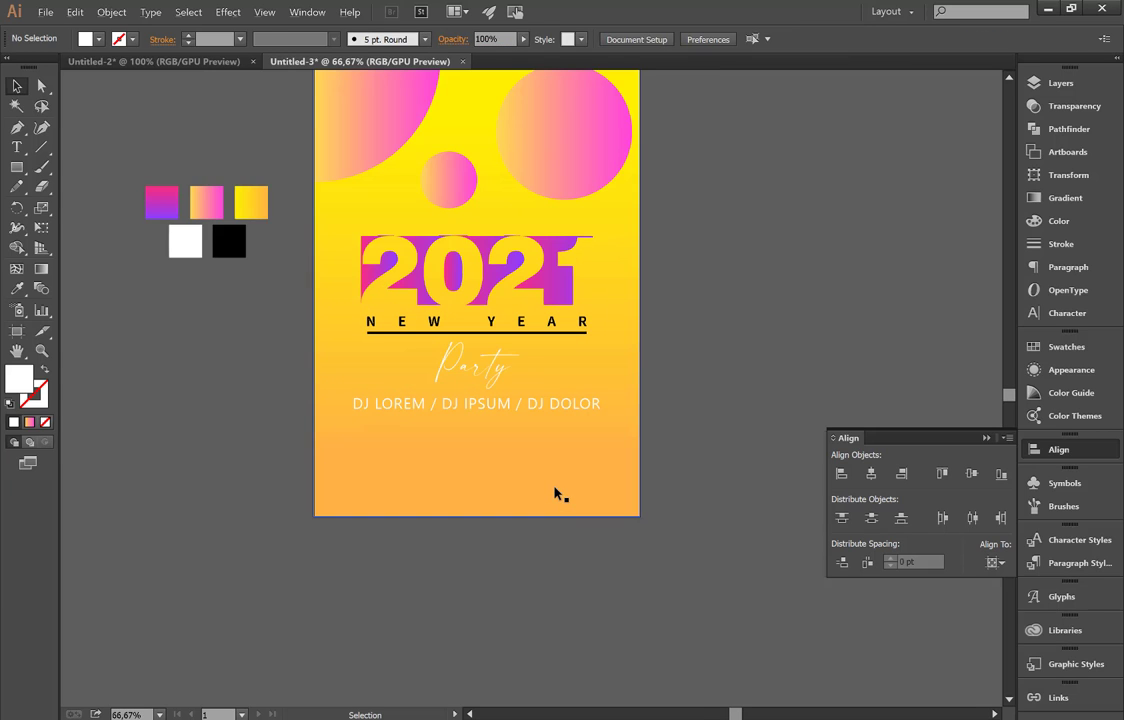
pyautogui.scroll(2, 550, 487)
pyautogui.scroll(3, 527, 472)
pyautogui.scroll(-1, 440, 437)
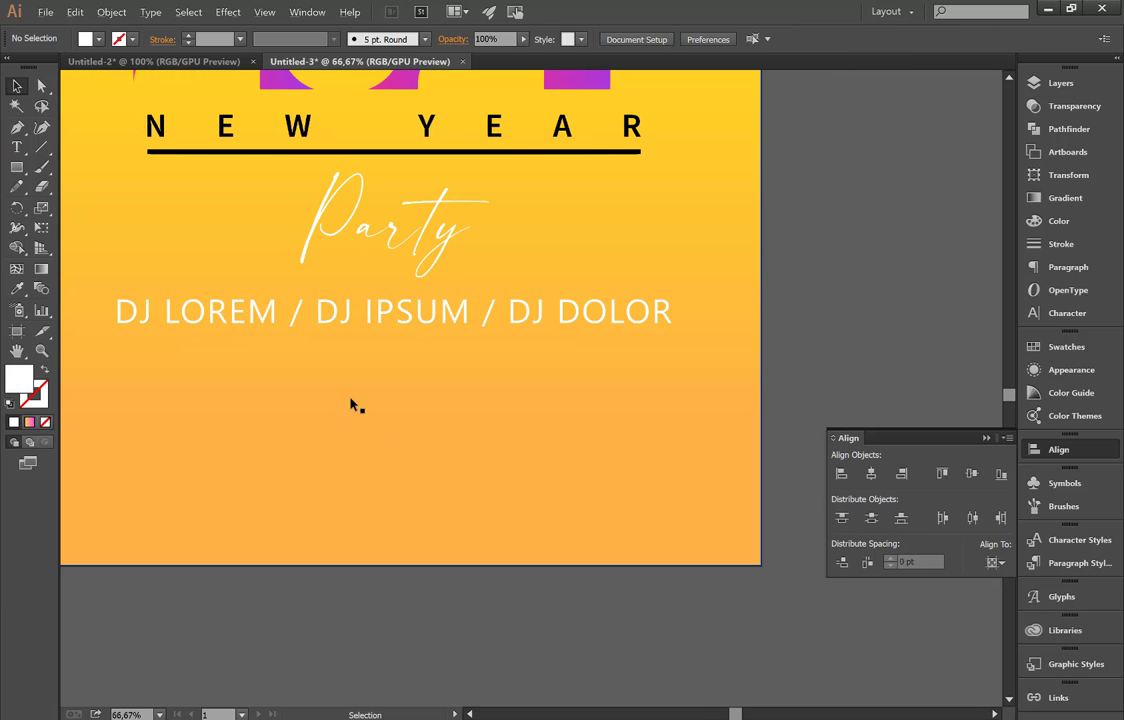
pyautogui.scroll(-1, 345, 384)
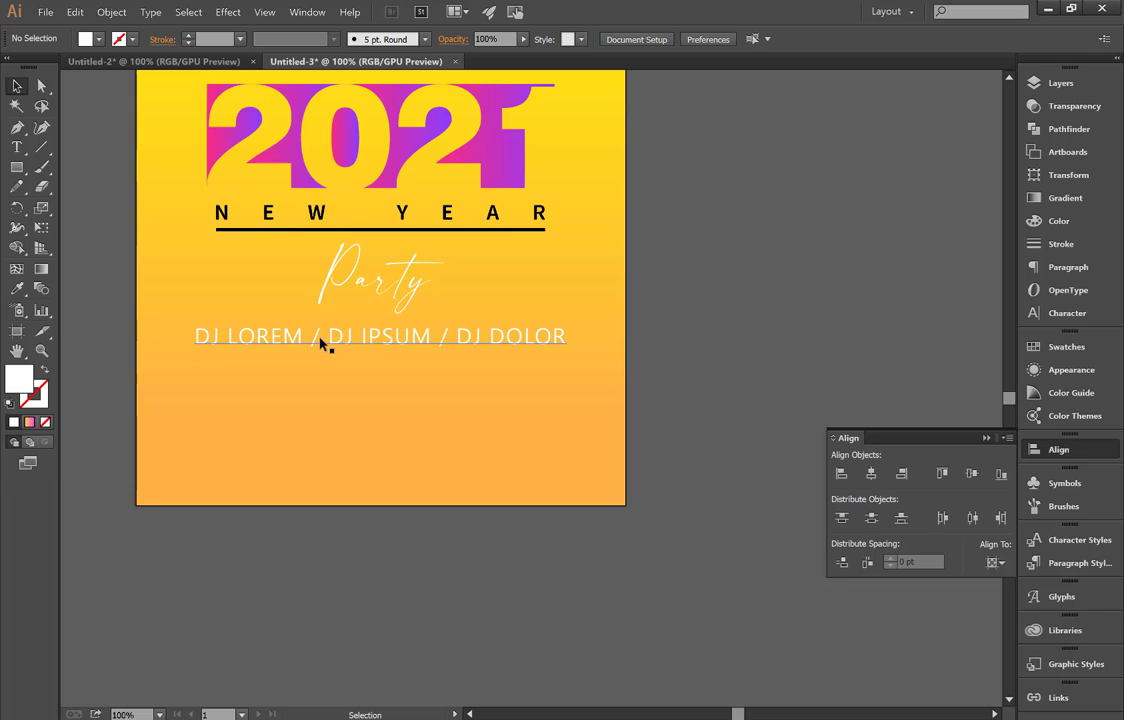
# Duplicate the DJ line just below the original and scale the copy down to about 5.89 mm
pyautogui.moveTo(322, 343); pyautogui.dragTo(322, 376)
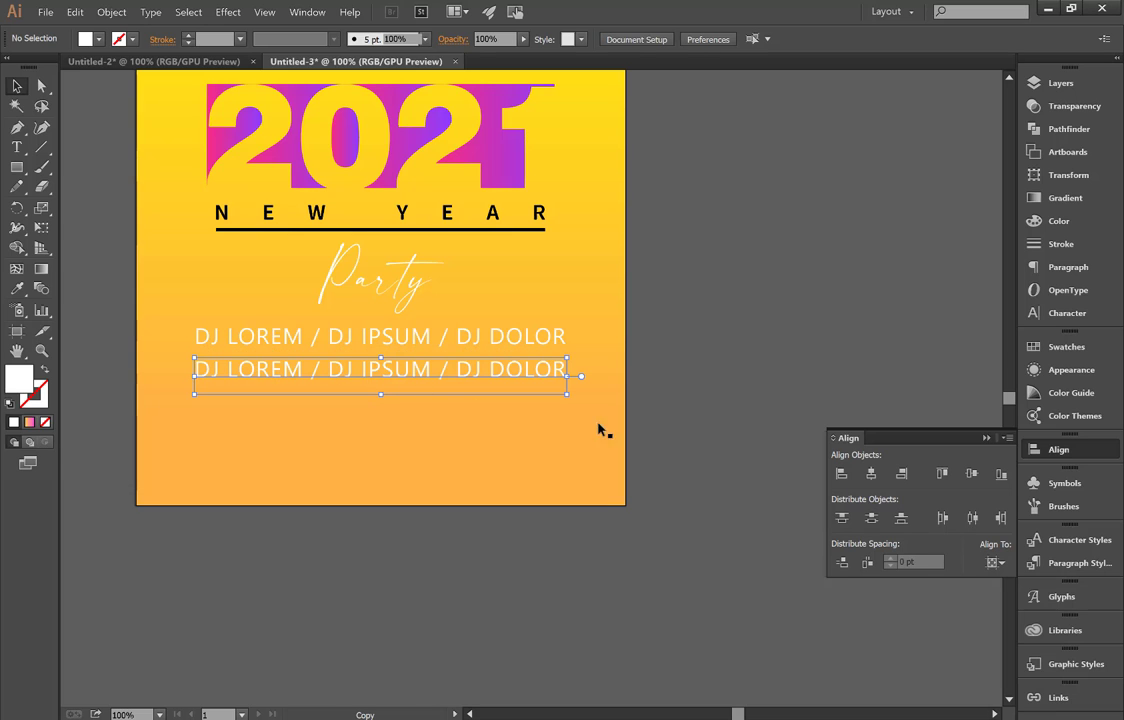
pyautogui.click(985, 440)
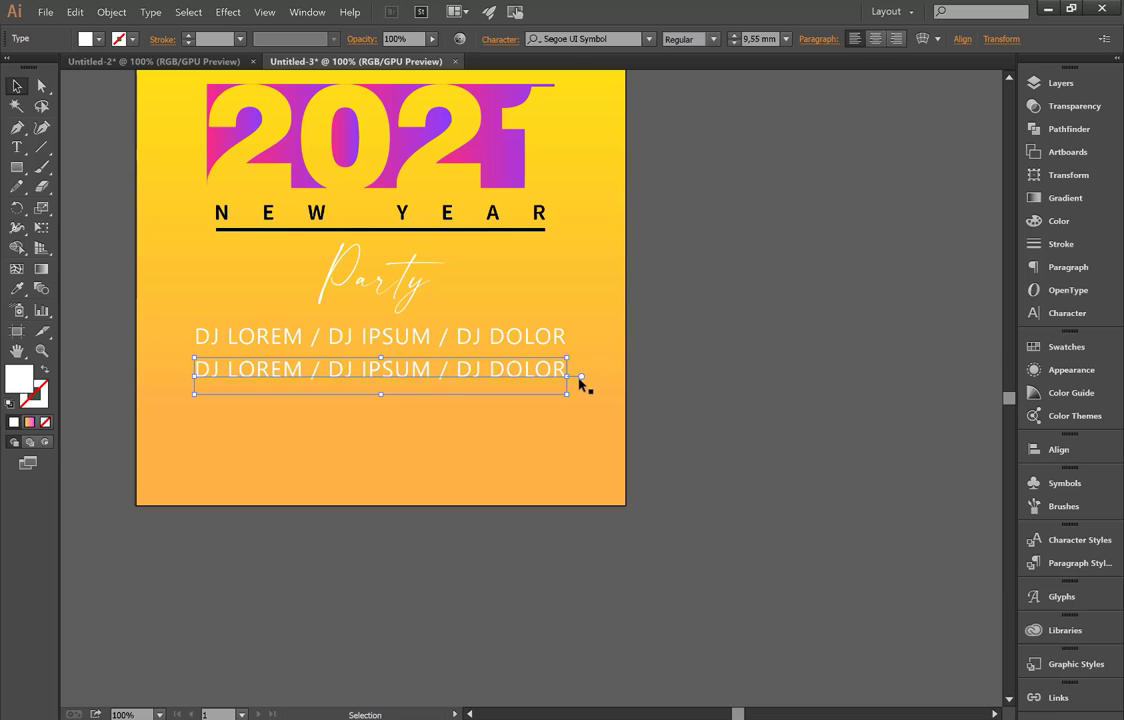
pyautogui.scroll(1, 460, 360)
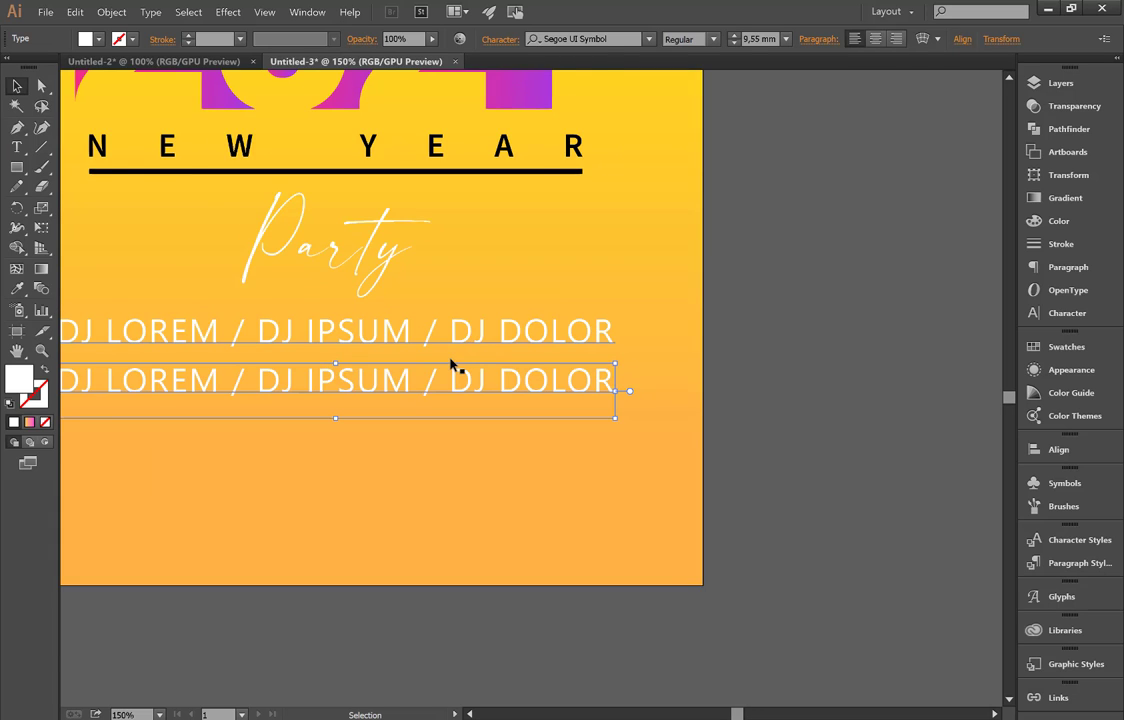
pyautogui.scroll(1, 452, 366)
pyautogui.moveTo(462, 504); pyautogui.dragTo(605, 502)
pyautogui.click(531, 401)
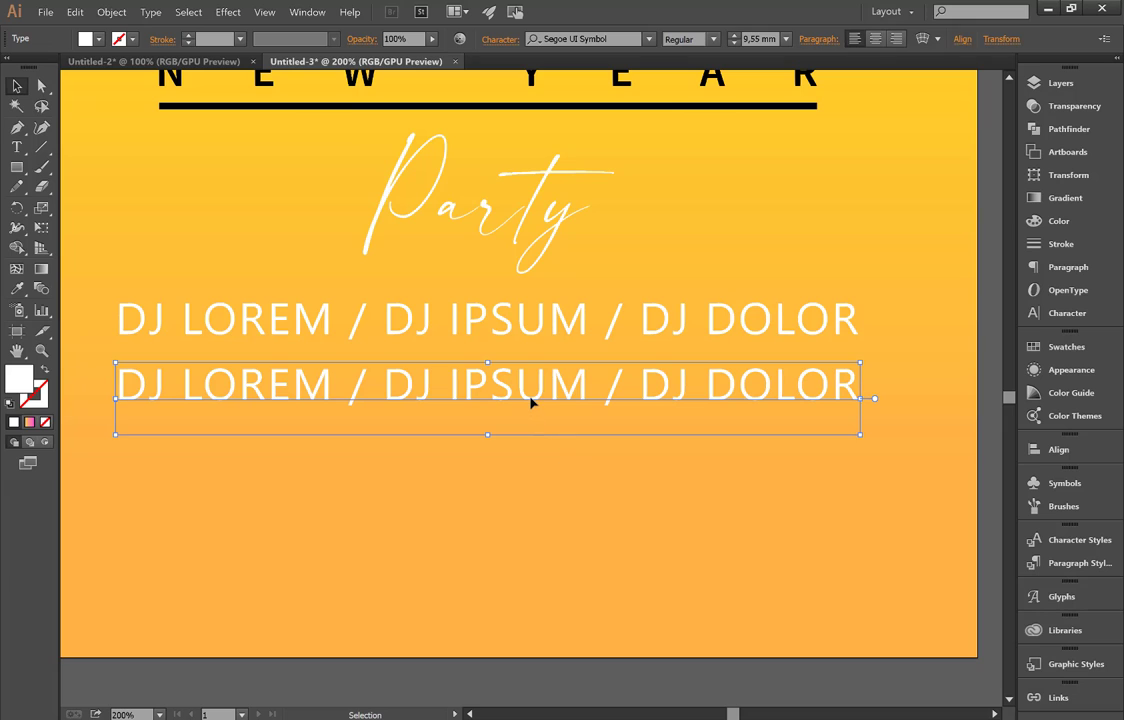
pyautogui.moveTo(531, 401); pyautogui.dragTo(533, 415)
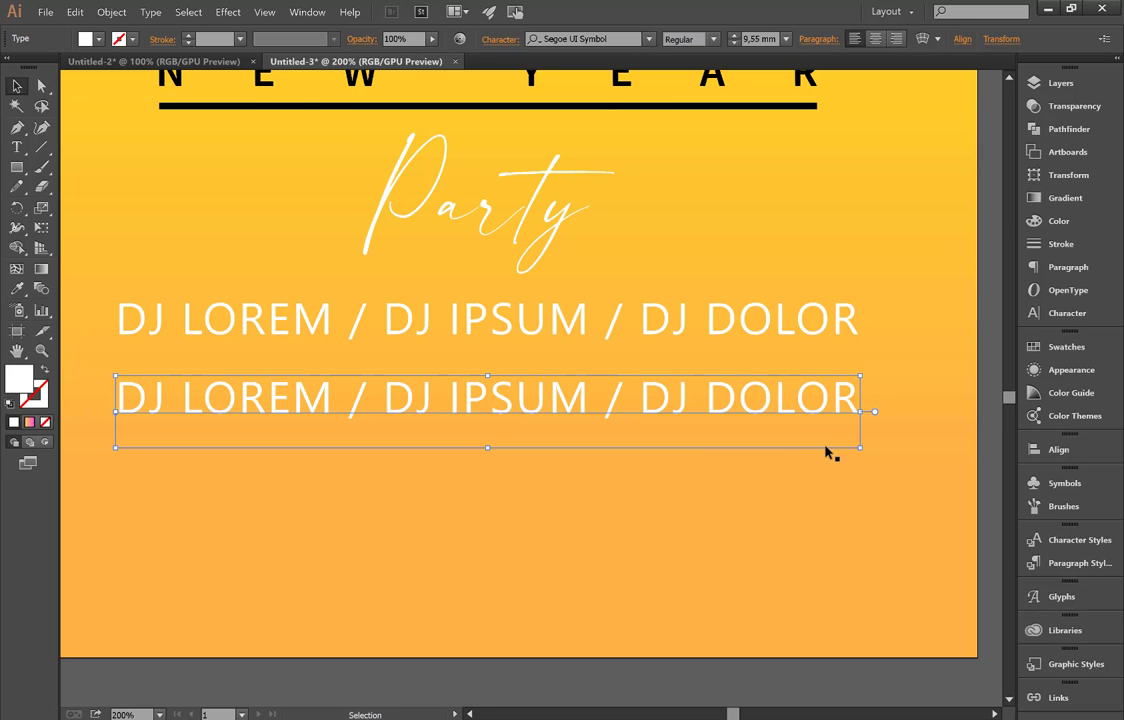
pyautogui.moveTo(862, 451); pyautogui.dragTo(820, 443)
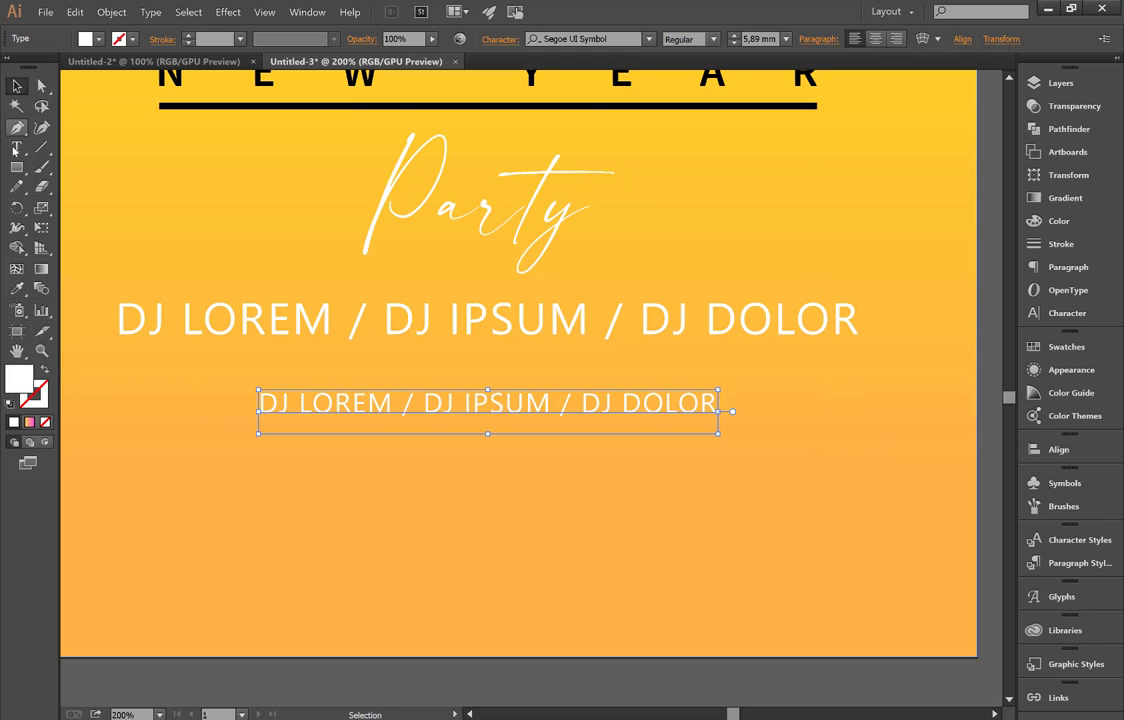
# Replace the copy's text with 'DOORS OPEN AT 9PM / +18 EVENT'
pyautogui.click(17, 147)
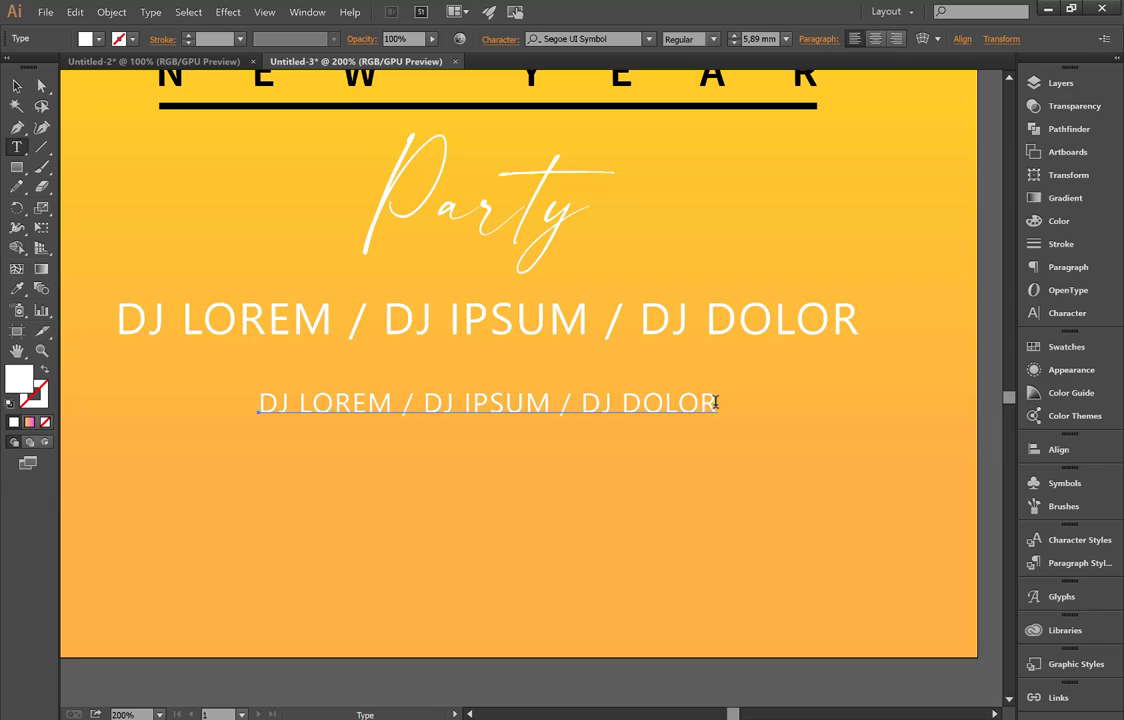
pyautogui.moveTo(716, 402); pyautogui.dragTo(255, 398)
pyautogui.write('DO')
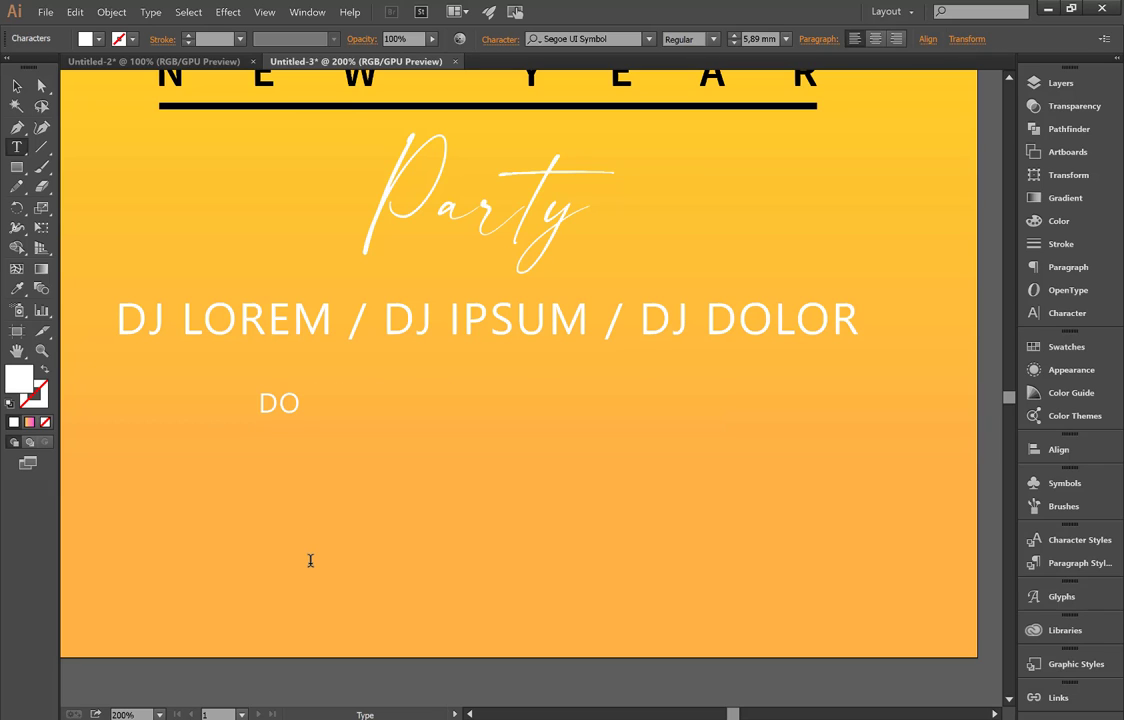
pyautogui.write('OR')
pyautogui.write('S')
pyautogui.write(' OPE')
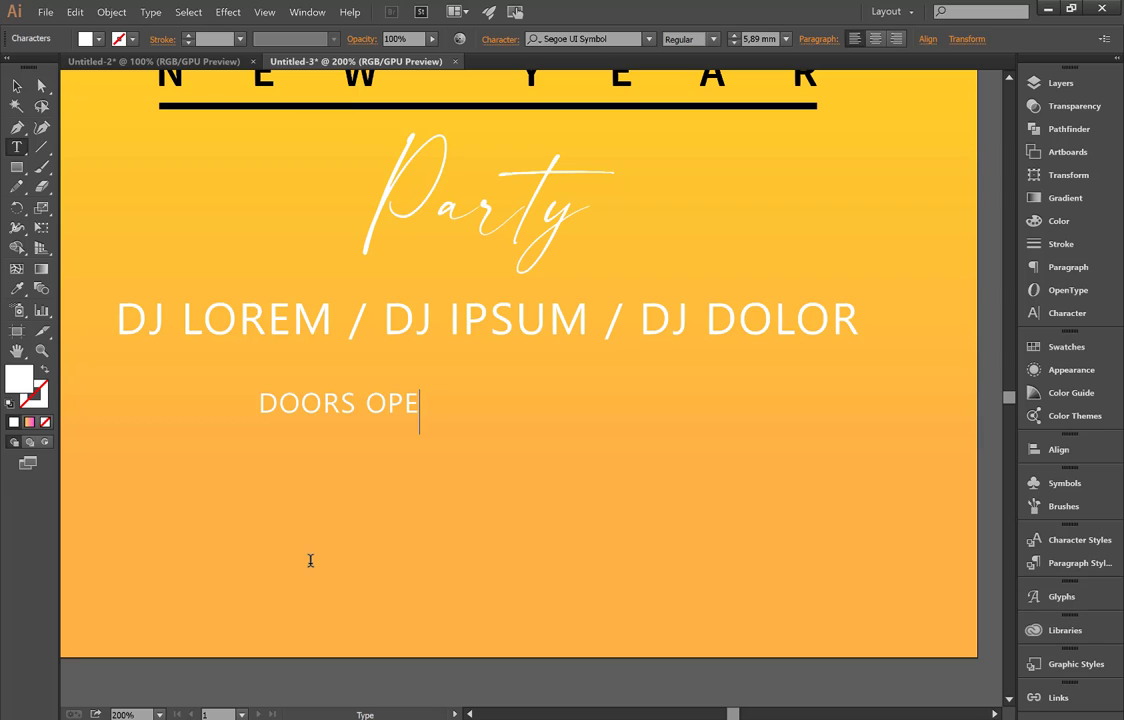
pyautogui.write('N AT ')
pyautogui.write('9PM / ')
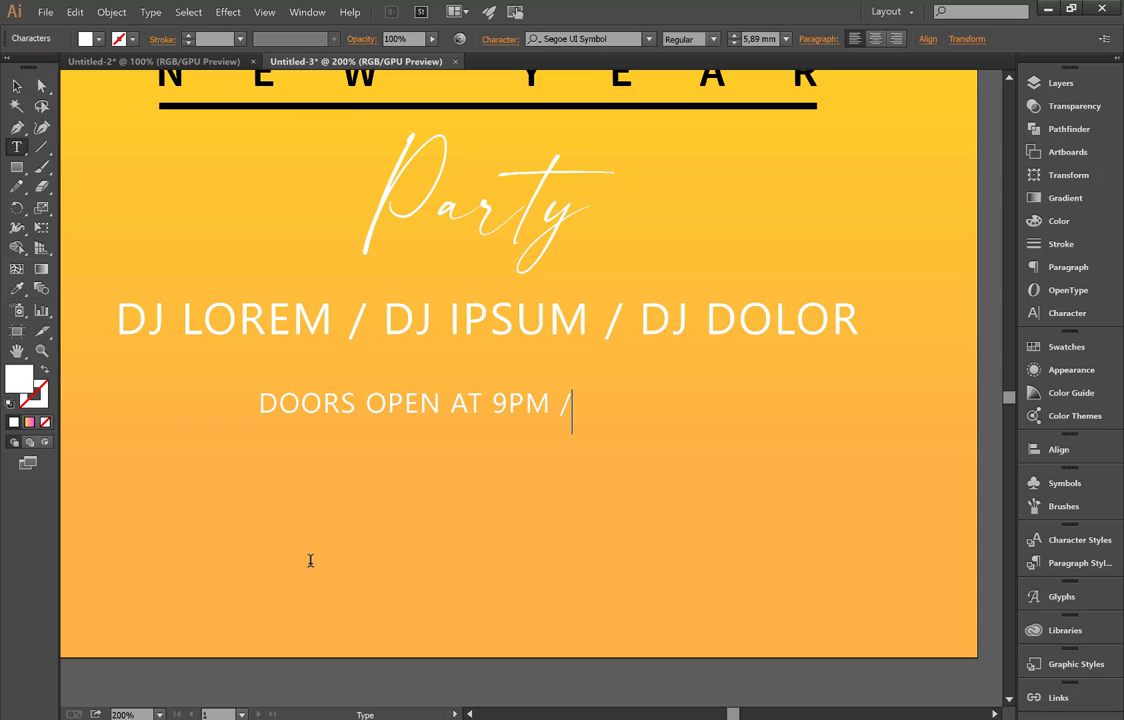
pyautogui.write('+')
pyautogui.write('18 EVE')
pyautogui.write('NT')
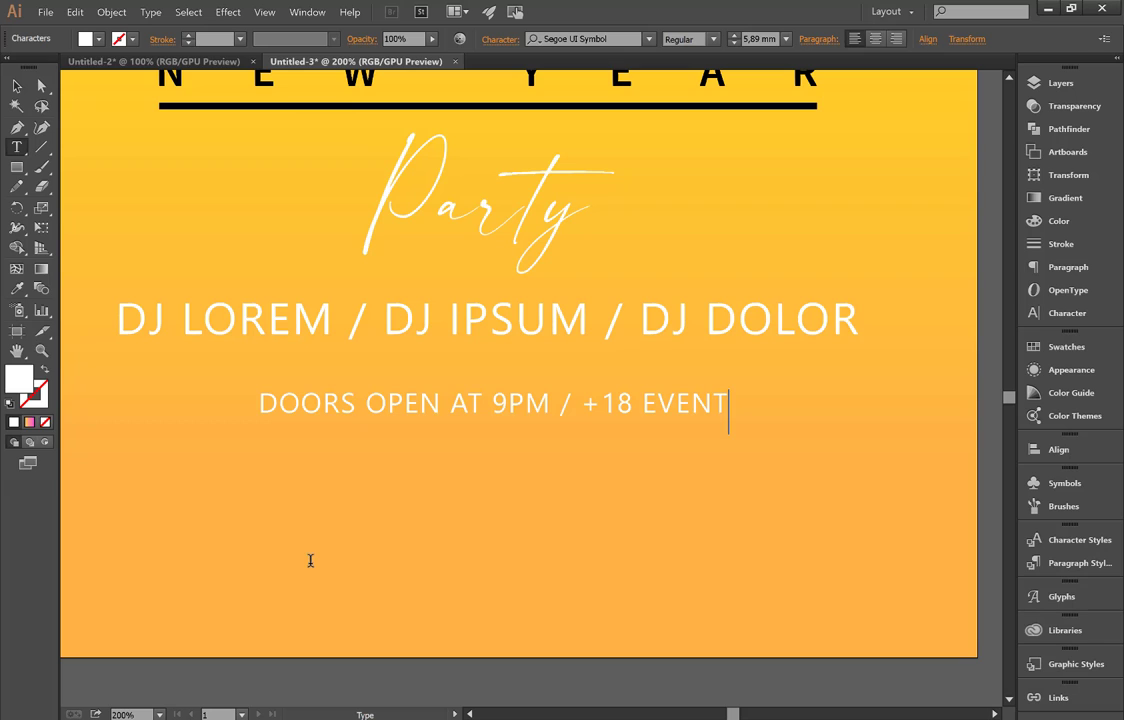
# Centre the doors-open line horizontally beneath the DJ lineup
pyautogui.click(17, 86)
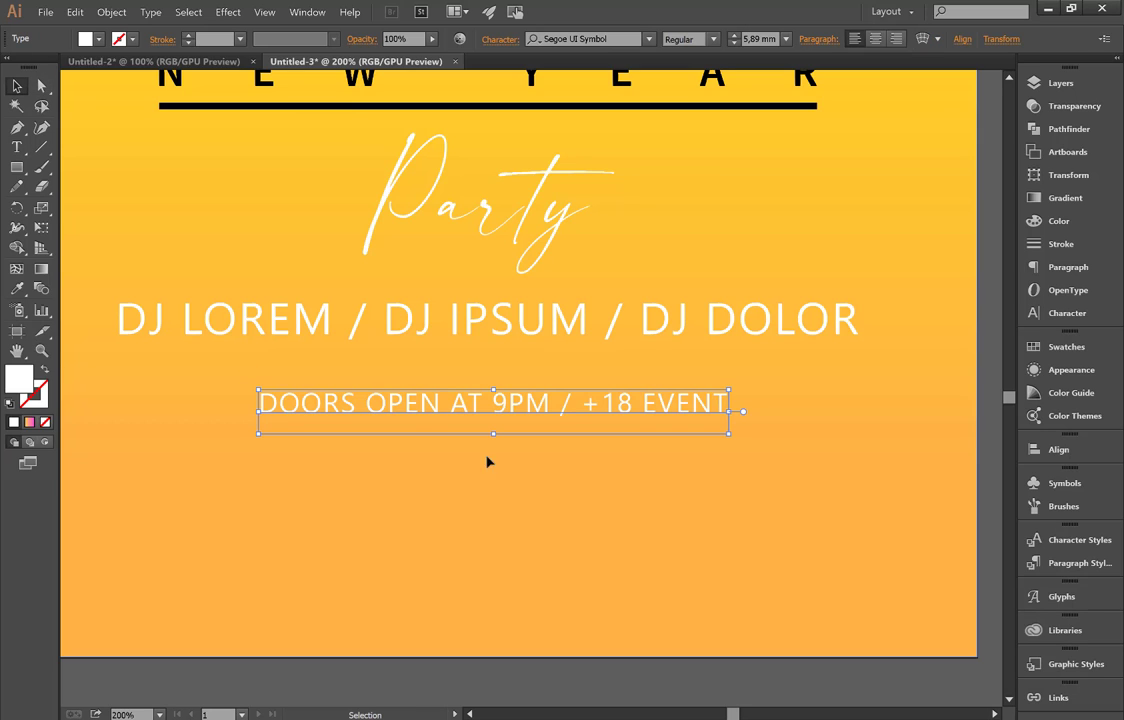
pyautogui.click(1070, 452)
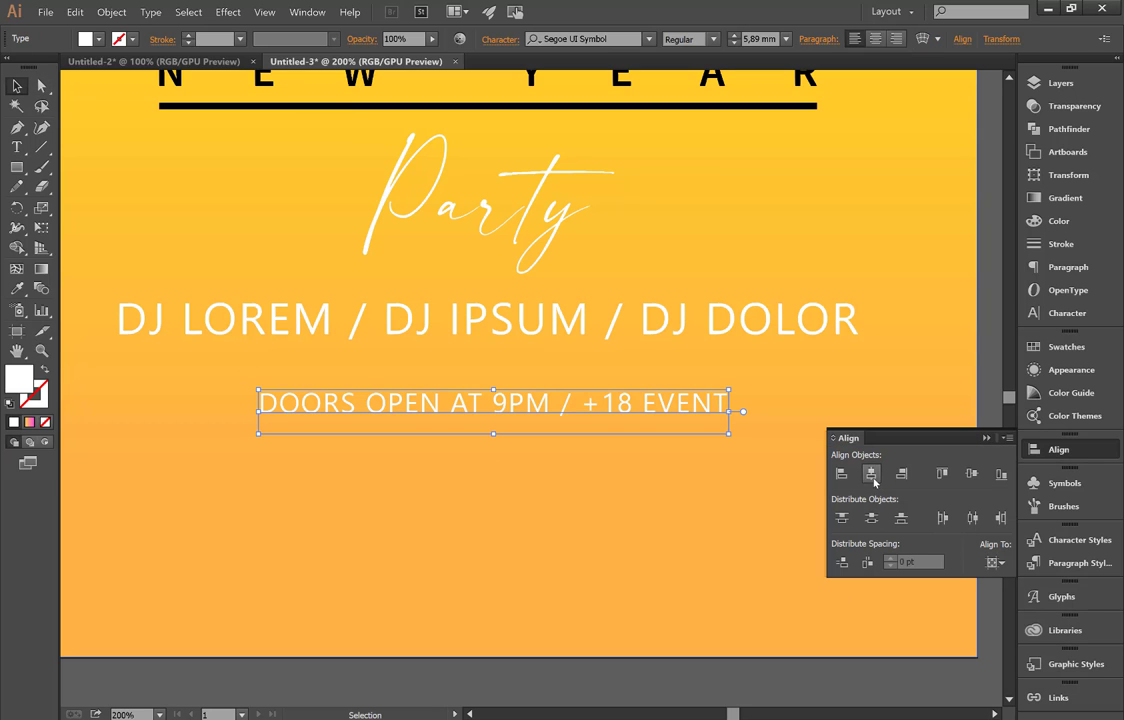
pyautogui.click(970, 390)
pyautogui.scroll(-1, 972, 420)
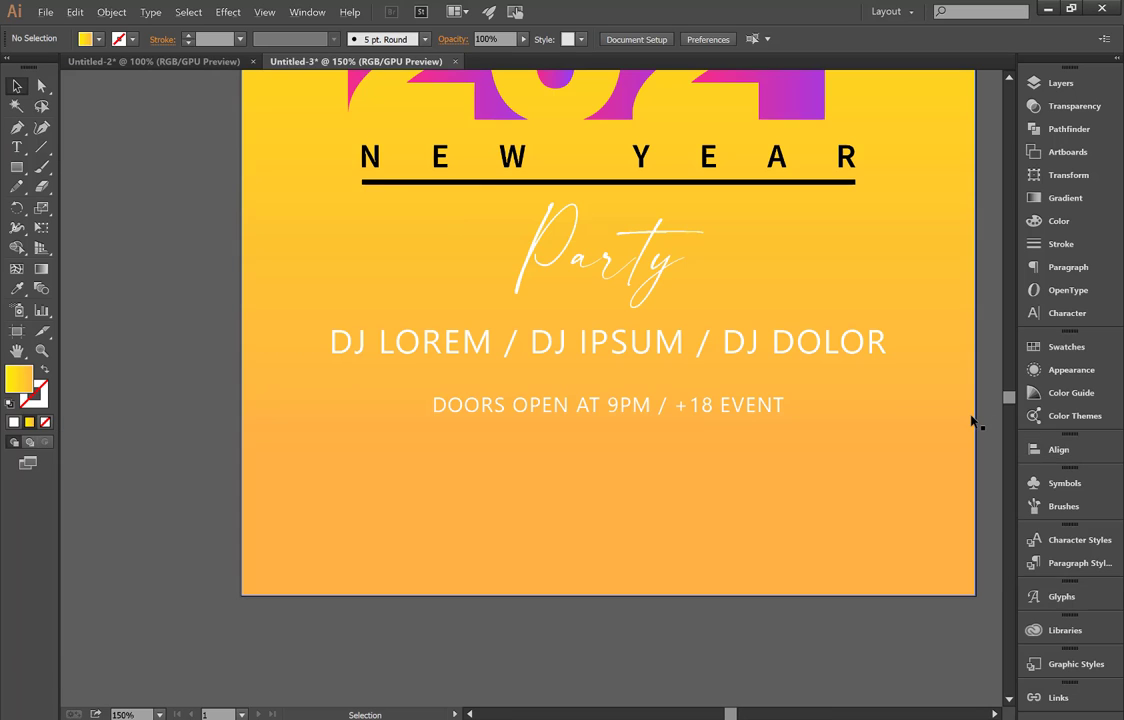
pyautogui.scroll(-2, 972, 420)
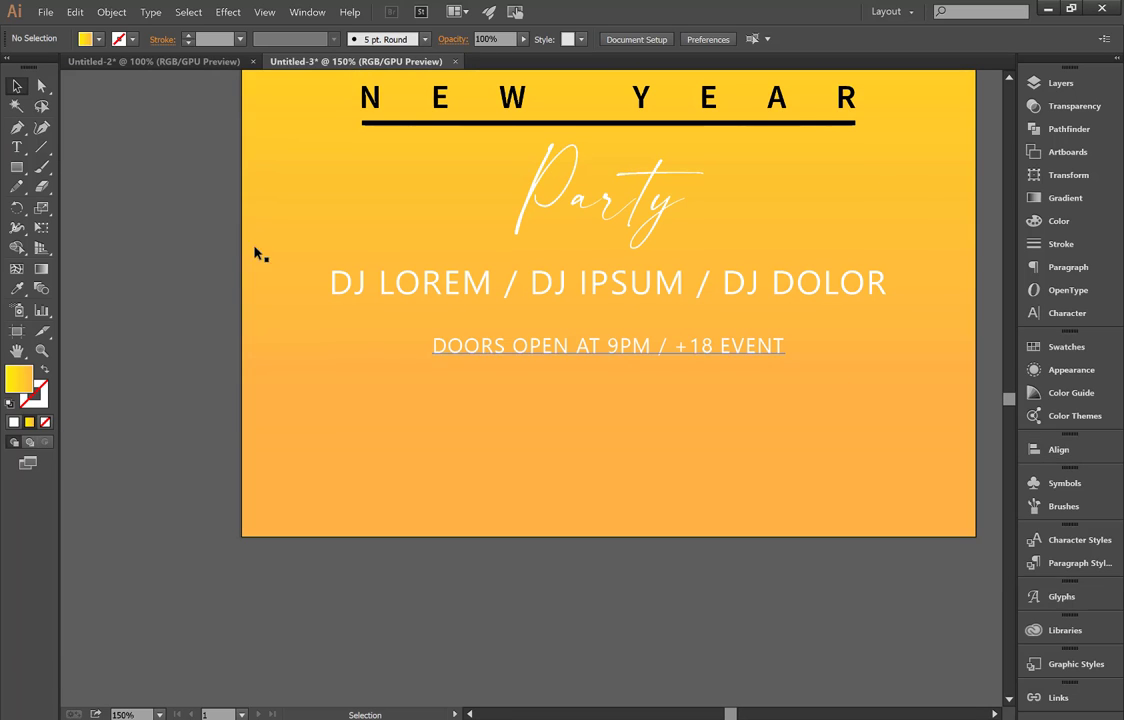
pyautogui.click(17, 147)
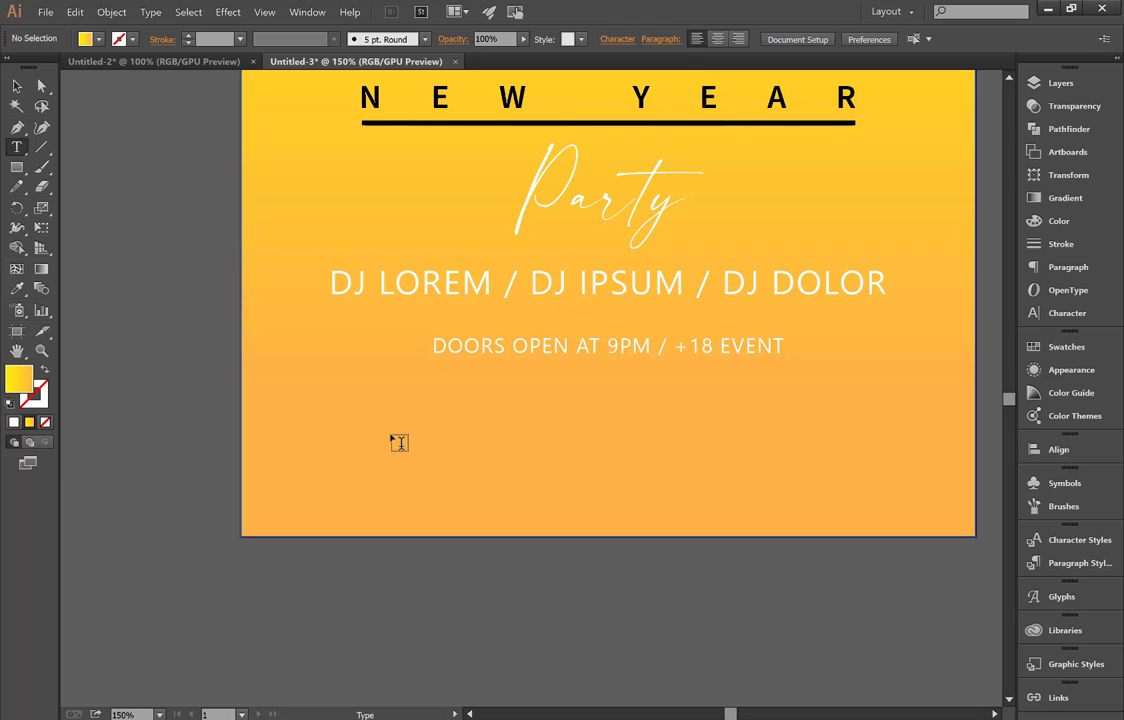
# Type '31 DECEMBER 2020' as a new line below the doors-open line
pyautogui.click(390, 450)
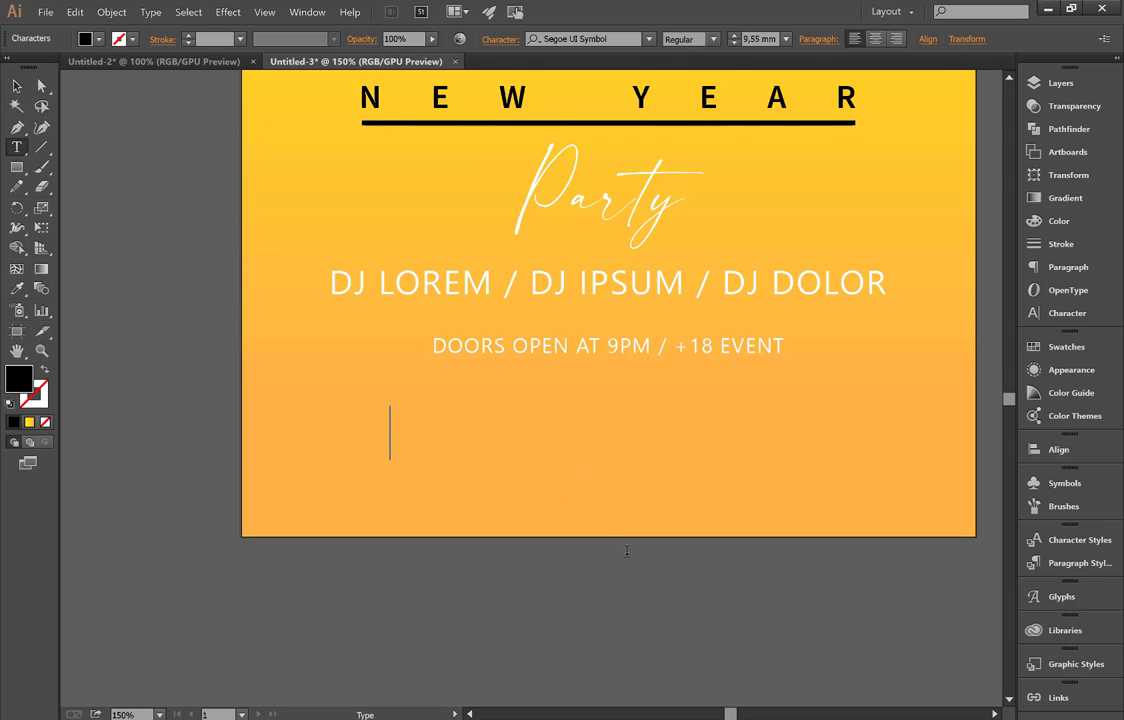
pyautogui.write('31 DE')
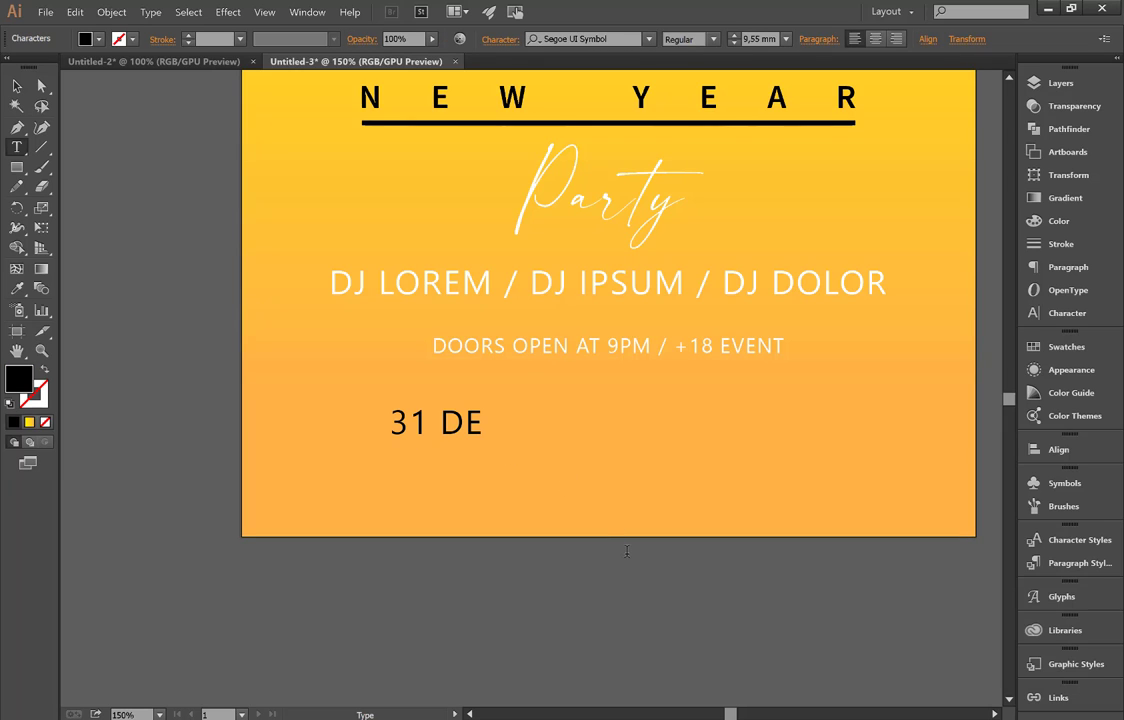
pyautogui.write('CE')
pyautogui.write('MB')
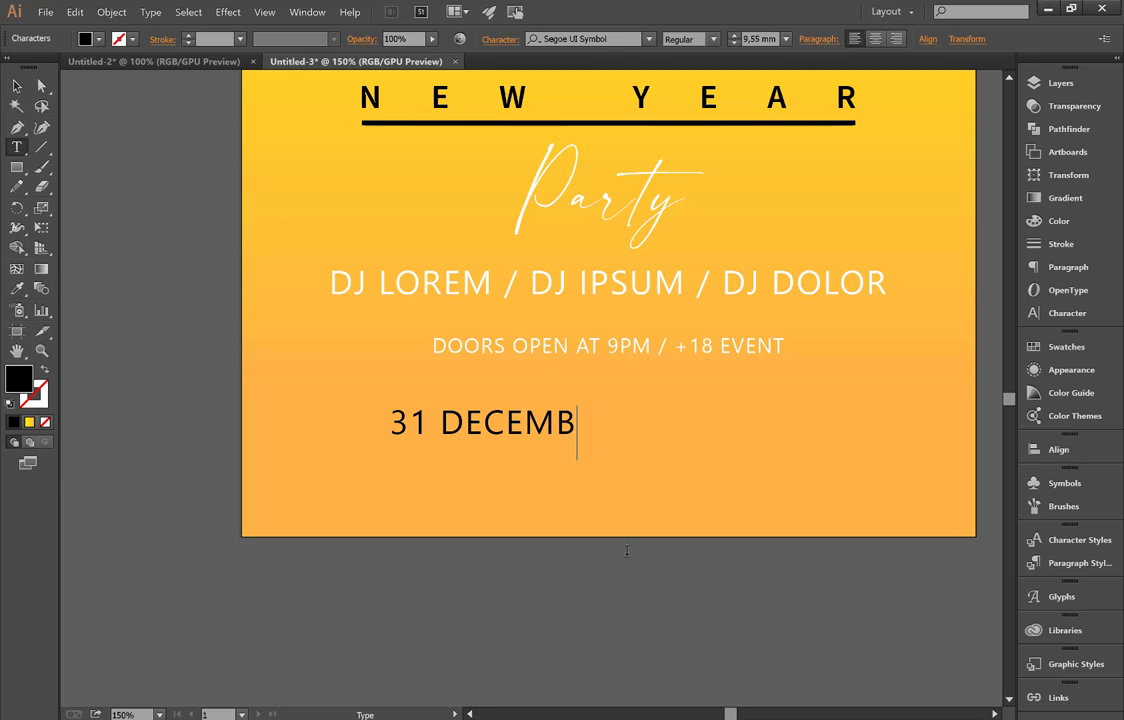
pyautogui.write('ER 20')
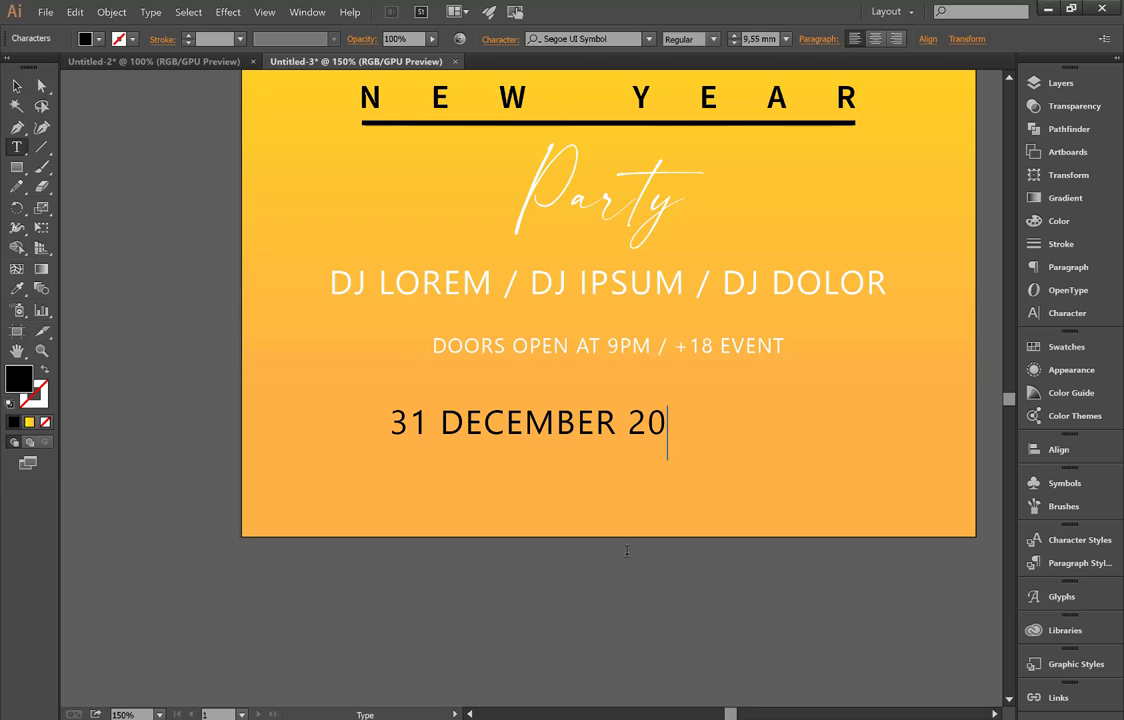
pyautogui.write('2')
pyautogui.write('0')
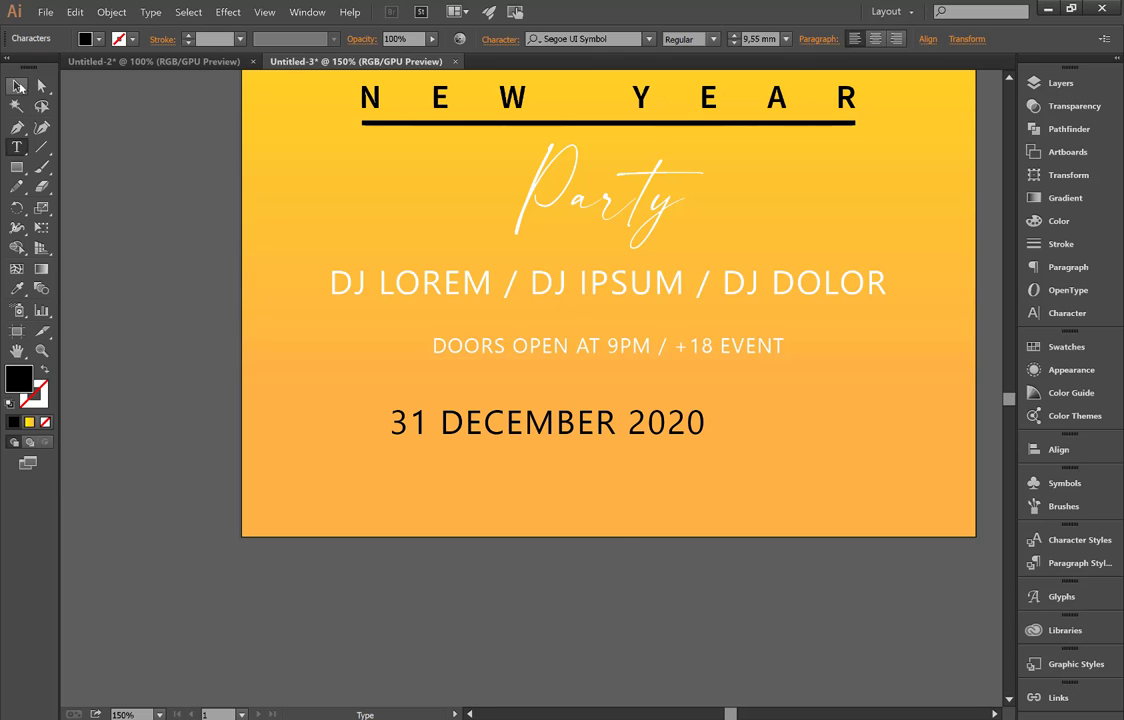
pyautogui.click(17, 85)
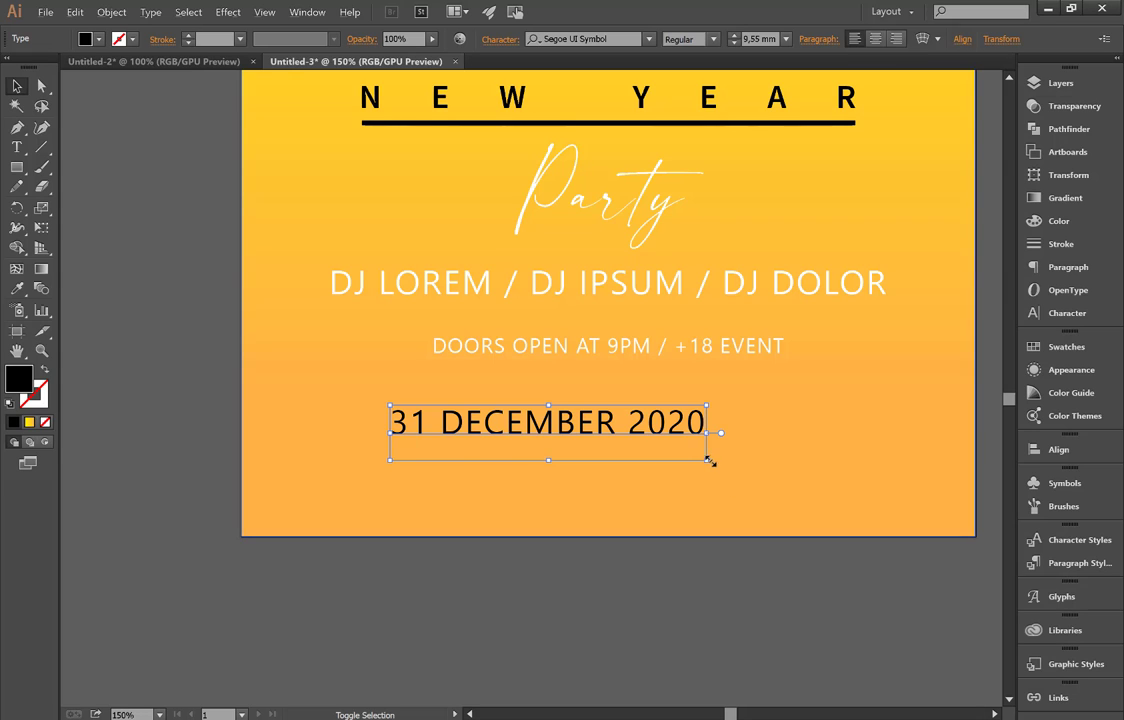
# Enlarge the date line slightly and centre it horizontally on the artboard
pyautogui.moveTo(709, 461); pyautogui.dragTo(731, 464)
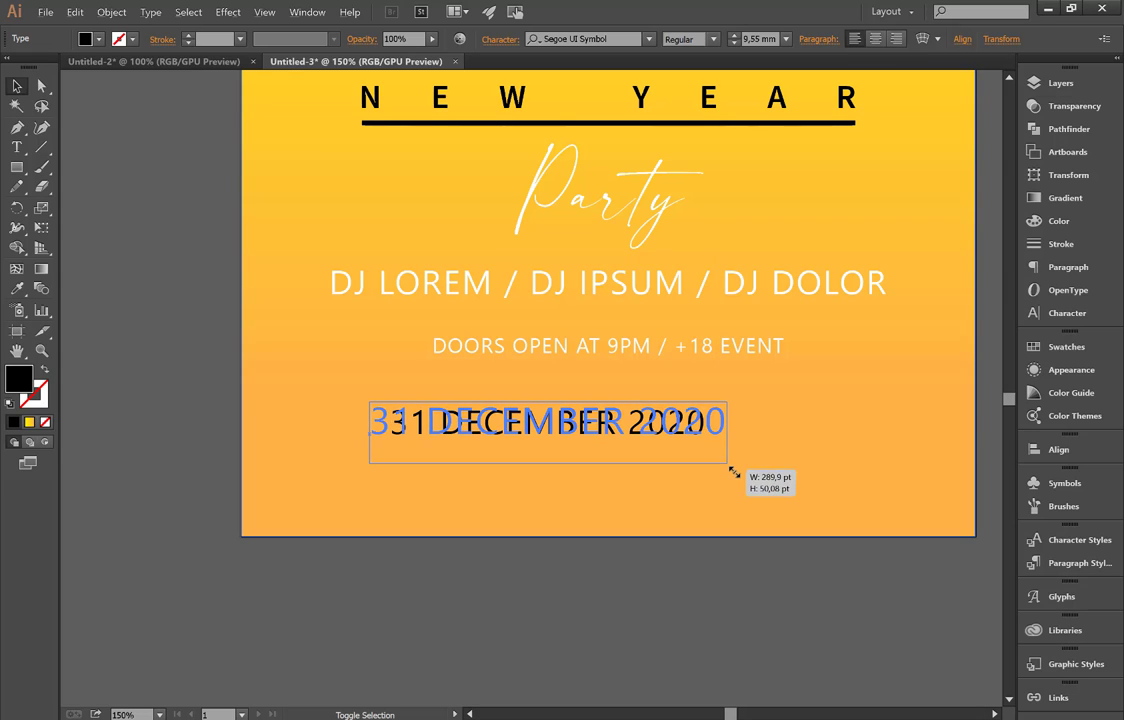
pyautogui.click(1060, 450)
pyautogui.click(871, 473)
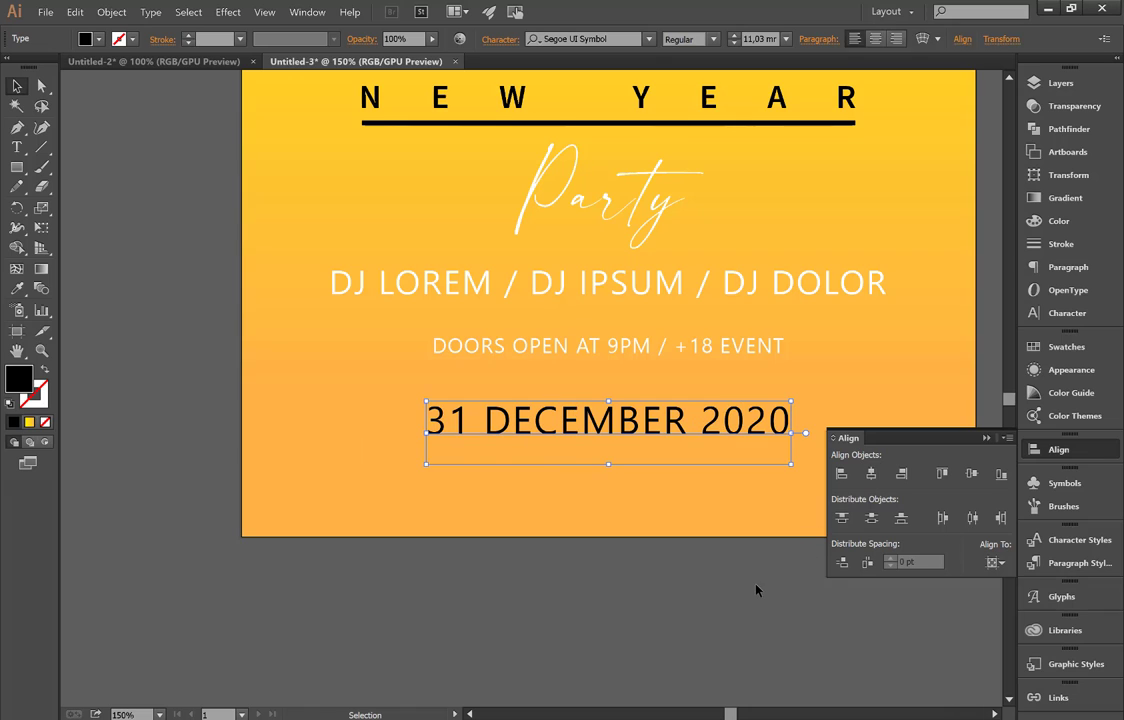
pyautogui.click(755, 591)
pyautogui.click(745, 418)
pyautogui.click(988, 440)
# Set the date in Nirmala UI Semilight and re-centre it horizontally
pyautogui.click(650, 40)
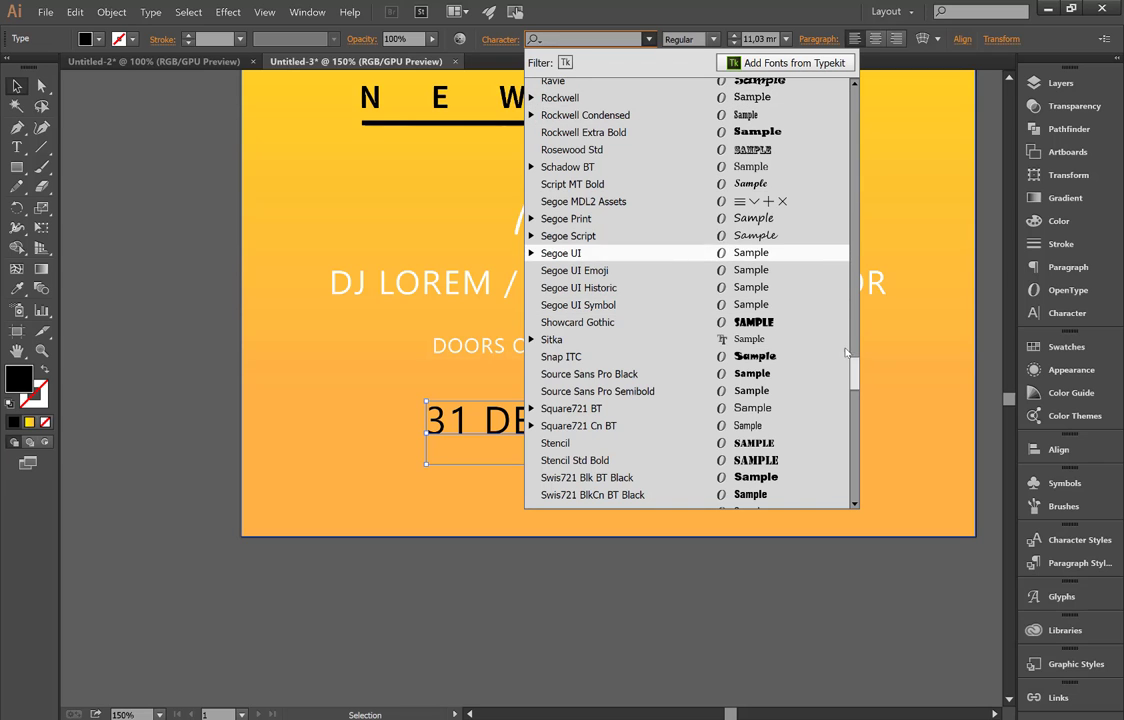
pyautogui.moveTo(855, 380); pyautogui.dragTo(855, 333)
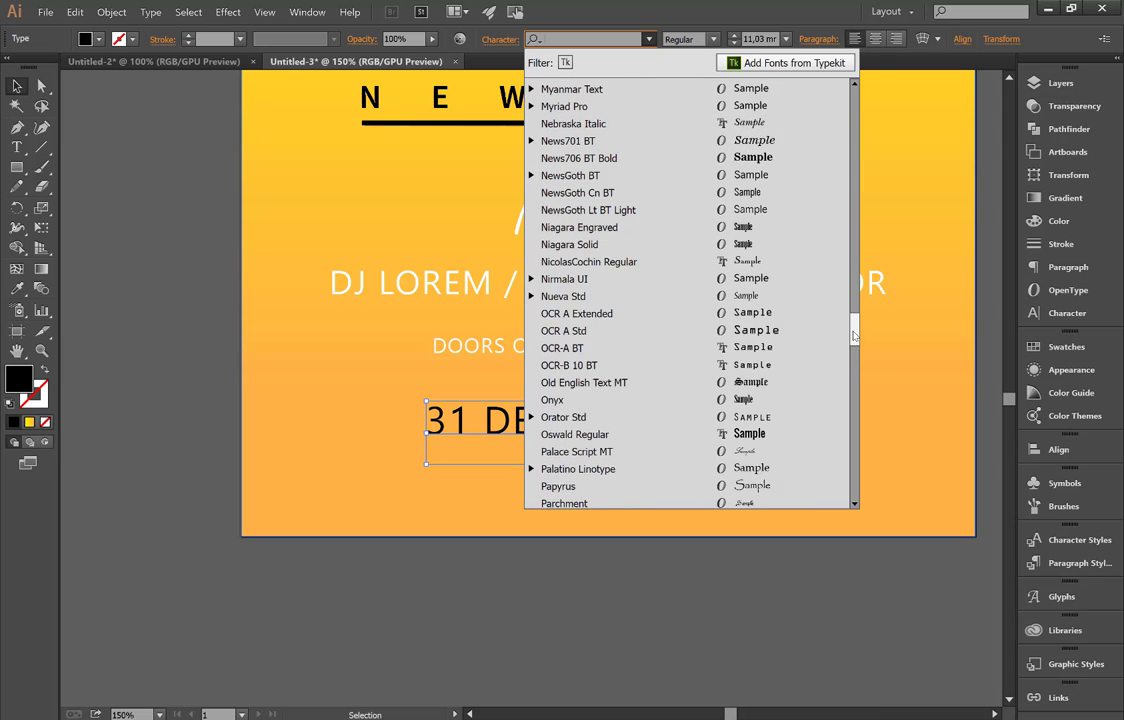
pyautogui.click(806, 318)
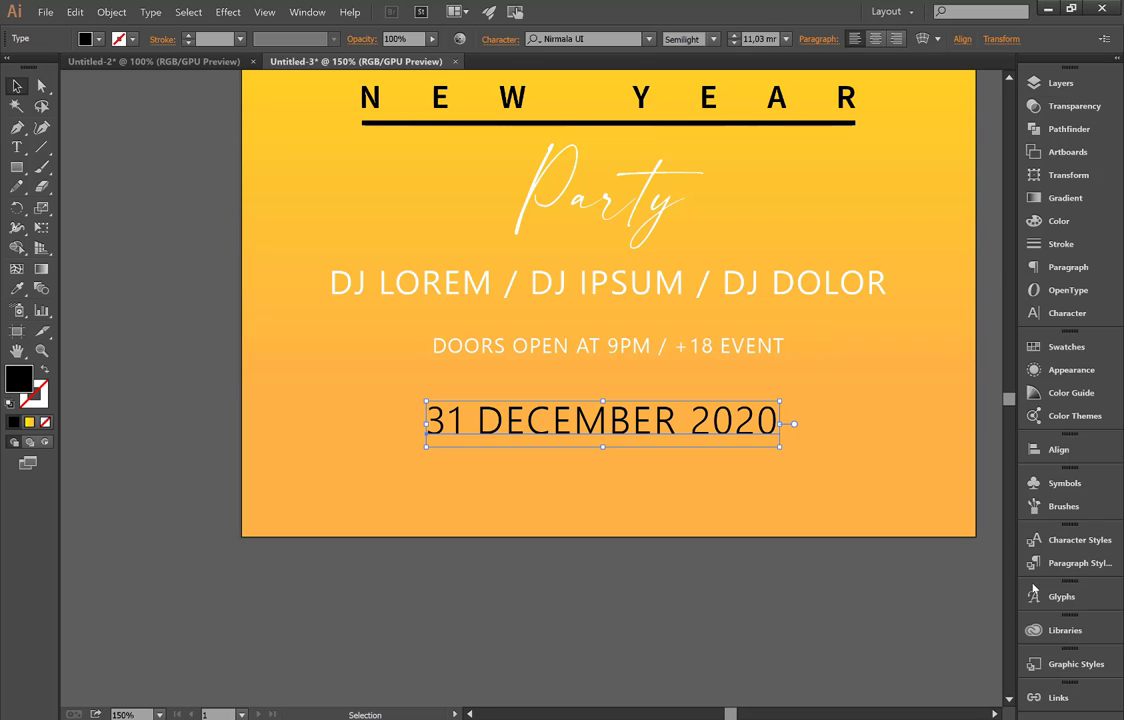
pyautogui.click(1054, 449)
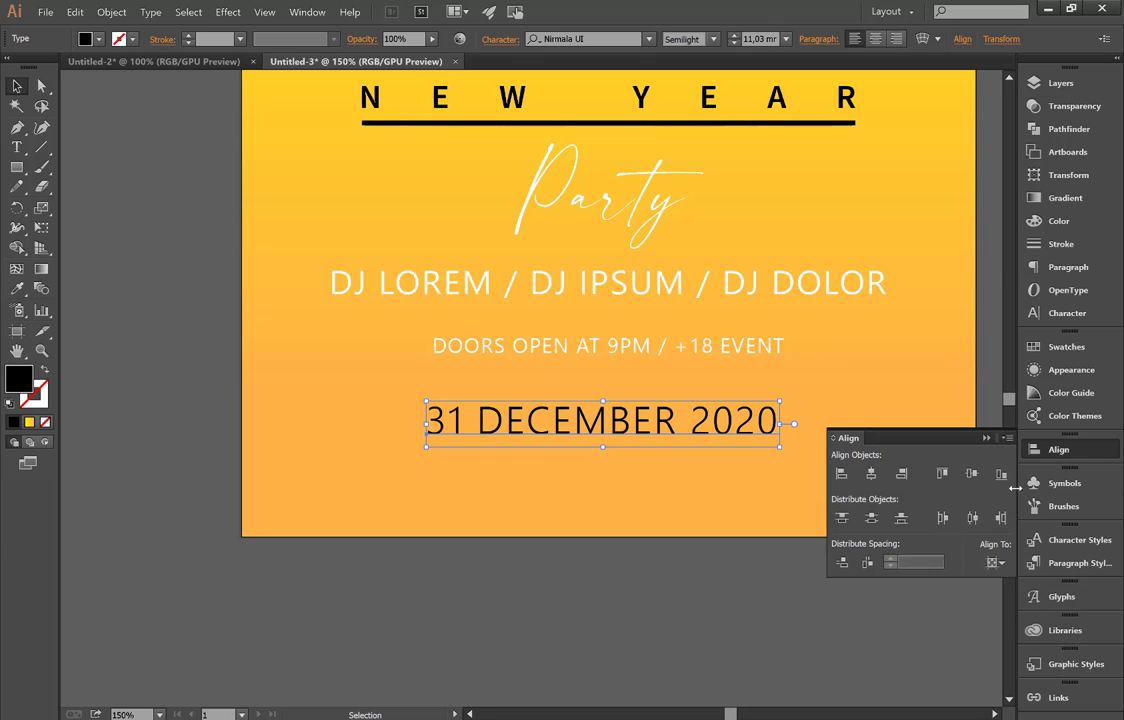
pyautogui.click(871, 473)
pyautogui.click(730, 561)
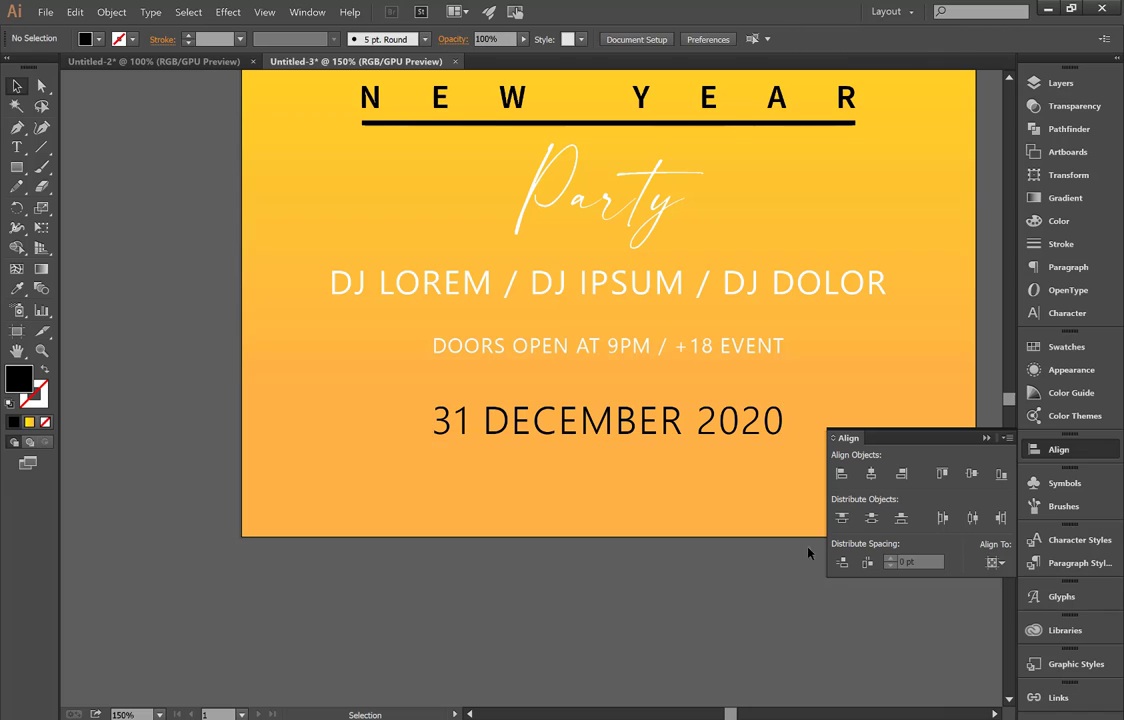
pyautogui.click(985, 438)
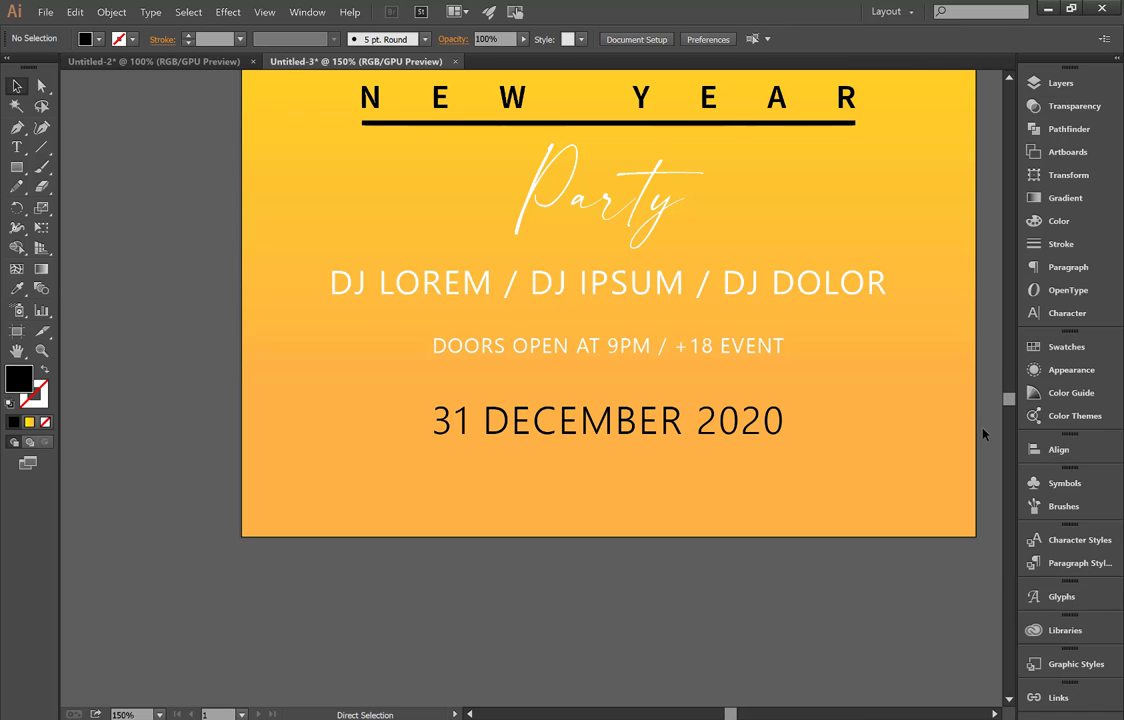
# Fit the poster in the window and nudge the 31 DECEMBER 2020 date line down three steps
pyautogui.hotkey('ctrl', '0')
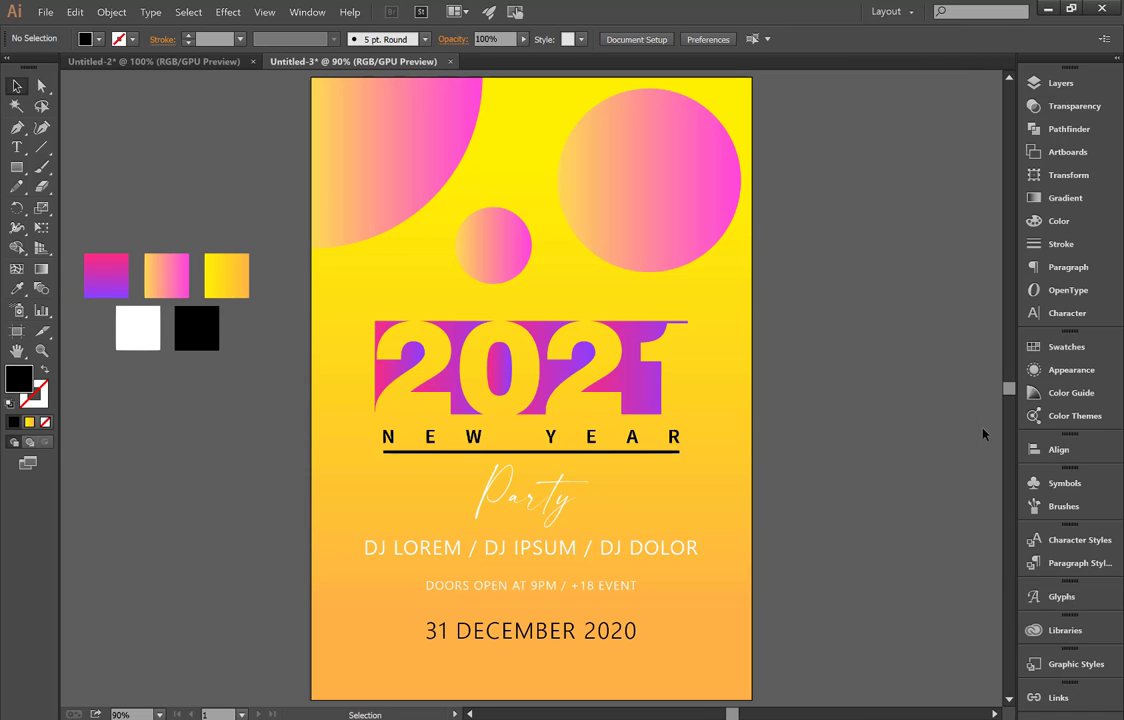
pyautogui.click(628, 630)
pyautogui.press('Down')
pyautogui.press('Down')
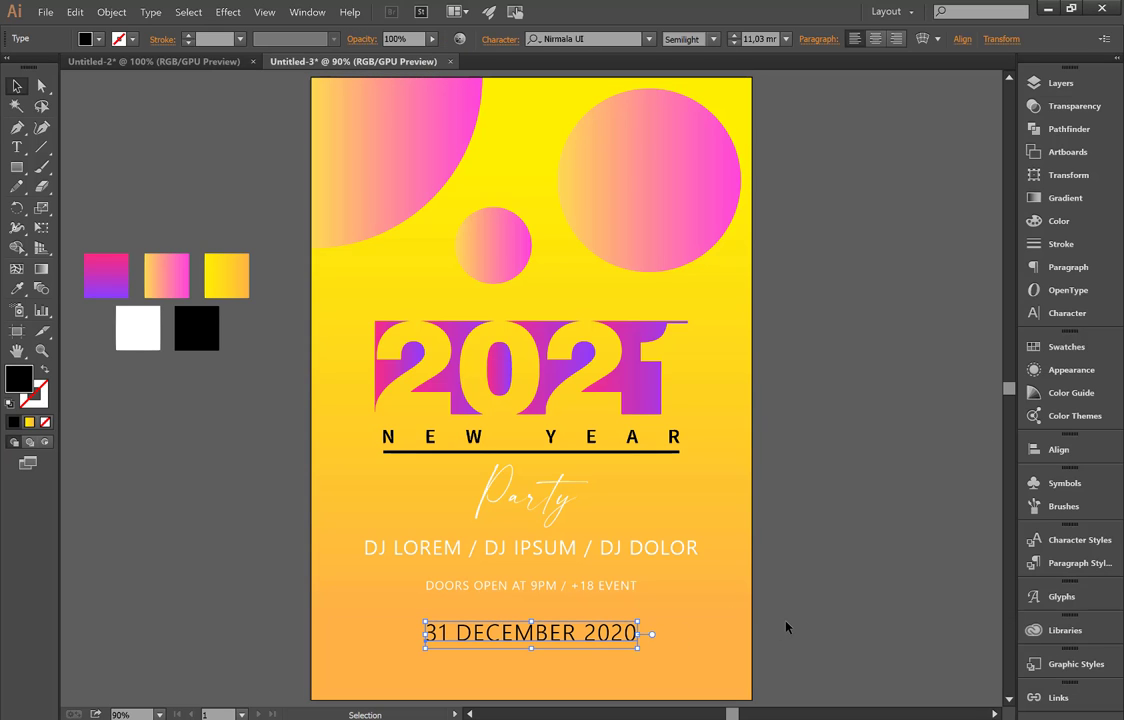
pyautogui.press('Down')
pyautogui.press('Down')
pyautogui.press('Down')
pyautogui.press('Down')
pyautogui.press('Down')
pyautogui.press('Down')
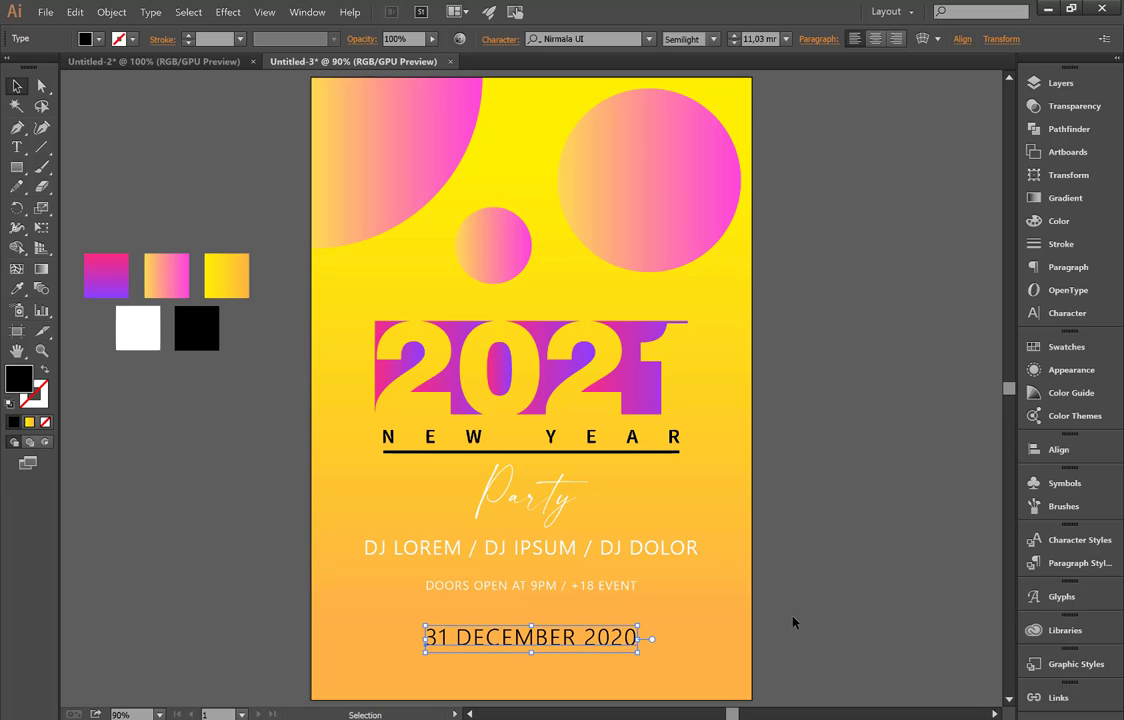
pyautogui.press('Down')
# Nudge the DJ lineup and doors-open lines down two steps, then deselect to review the poster
pyautogui.click(600, 587)
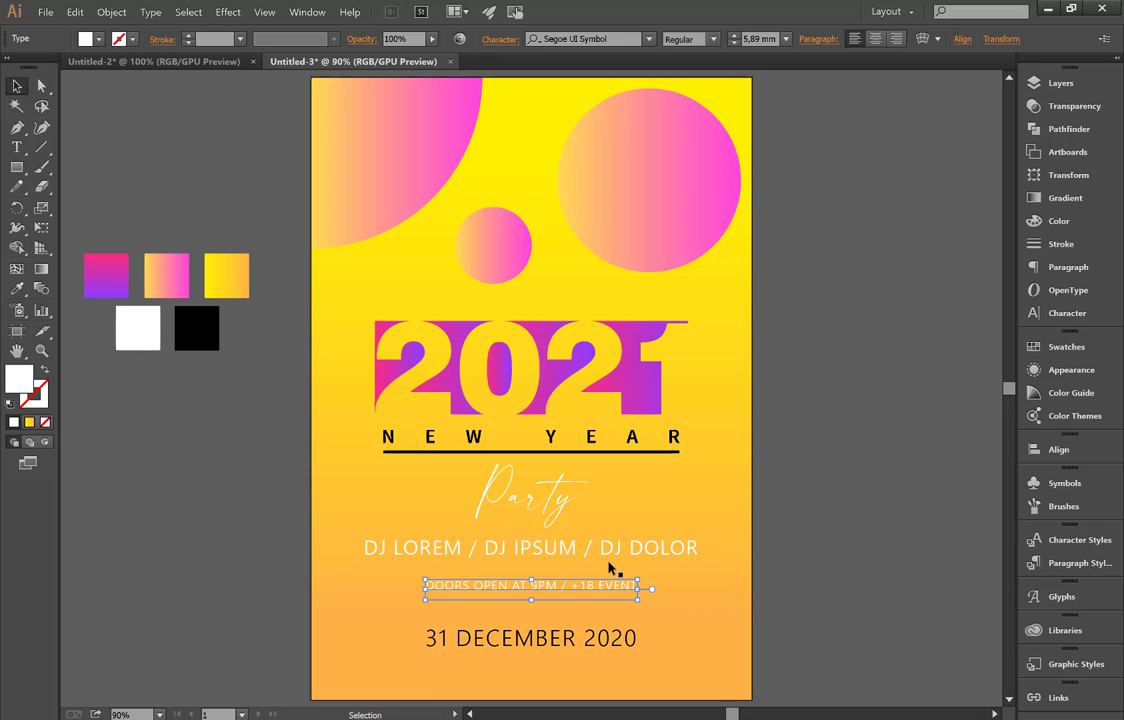
pyautogui.keyDown('shift'); pyautogui.click(640, 548); pyautogui.keyUp('shift')
pyautogui.press('Down')
pyautogui.press('Down')
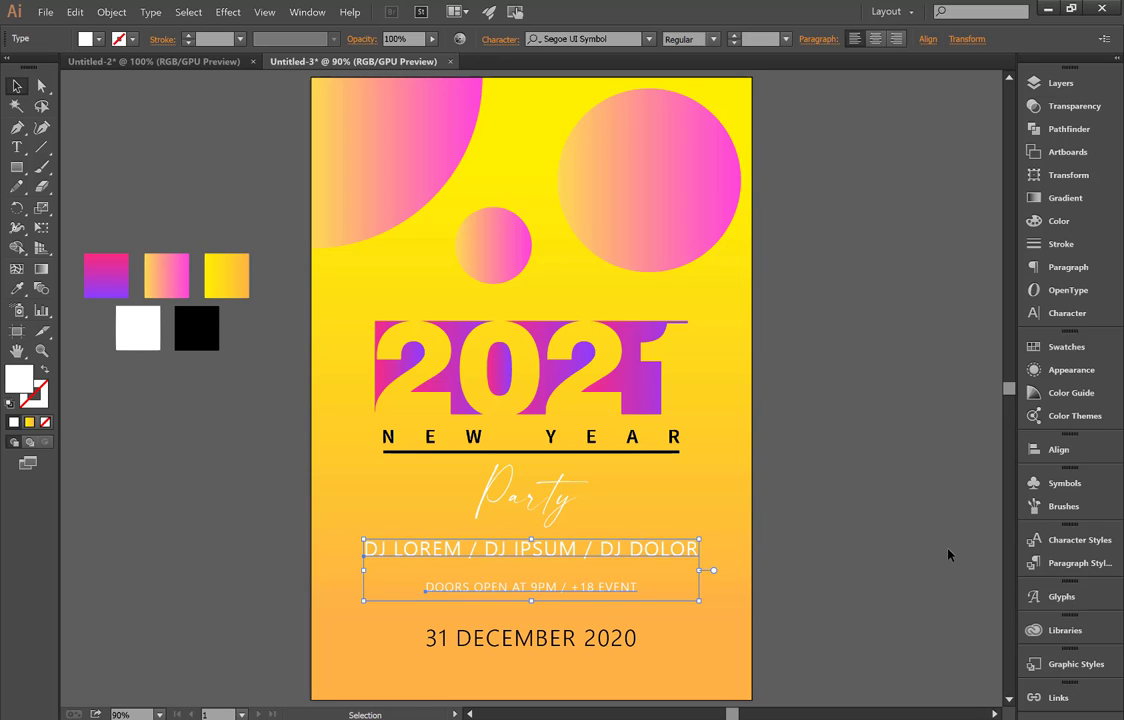
pyautogui.press('Down')
pyautogui.click(540, 511)
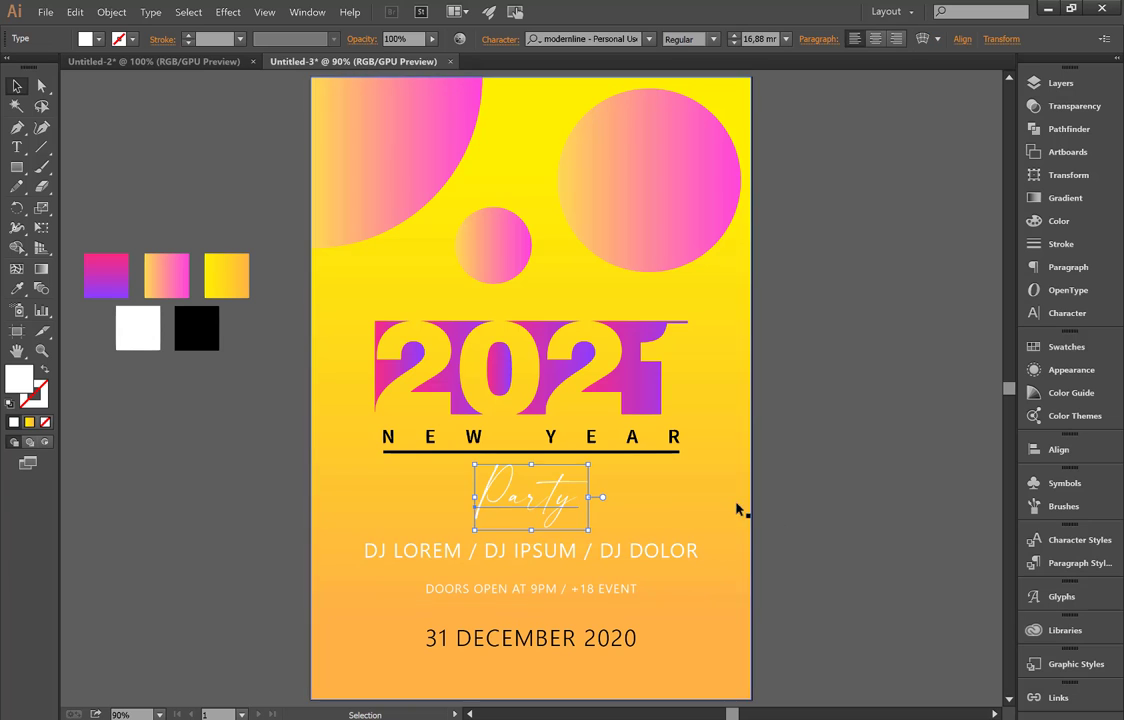
pyautogui.click(847, 499)
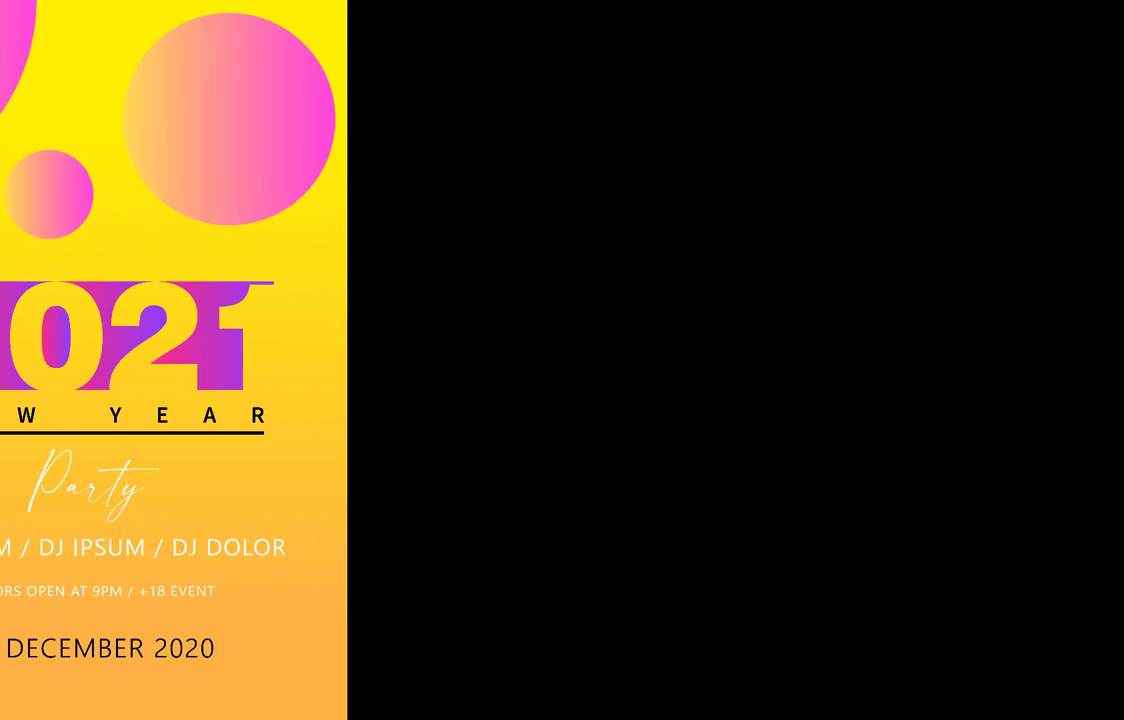